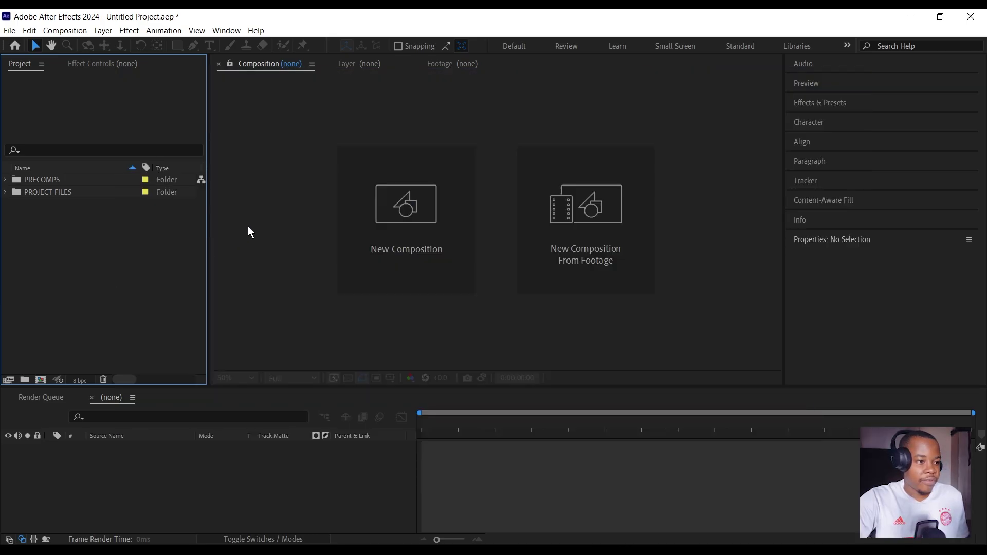
- Create a new 1920 x 1080 composition at 29.97 fps with a duration of 45 seconds
{"action": "left_click", "coordinate": [422, 240]}
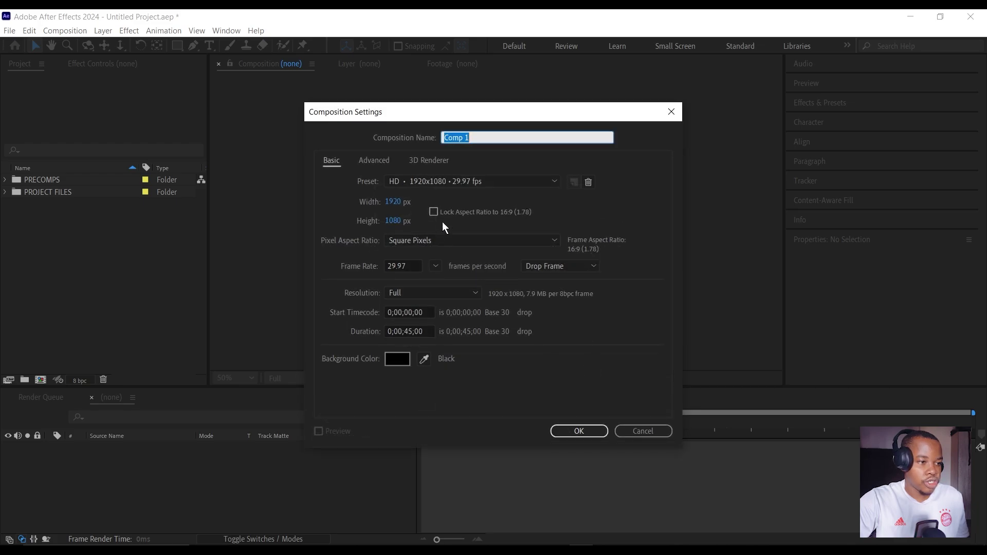
{"action": "left_click", "coordinate": [583, 428]}
- Start a new 1920 x 1080 solid and sample its colour from the dark gray interface background
{"action": "left_click", "coordinate": [103, 31]}
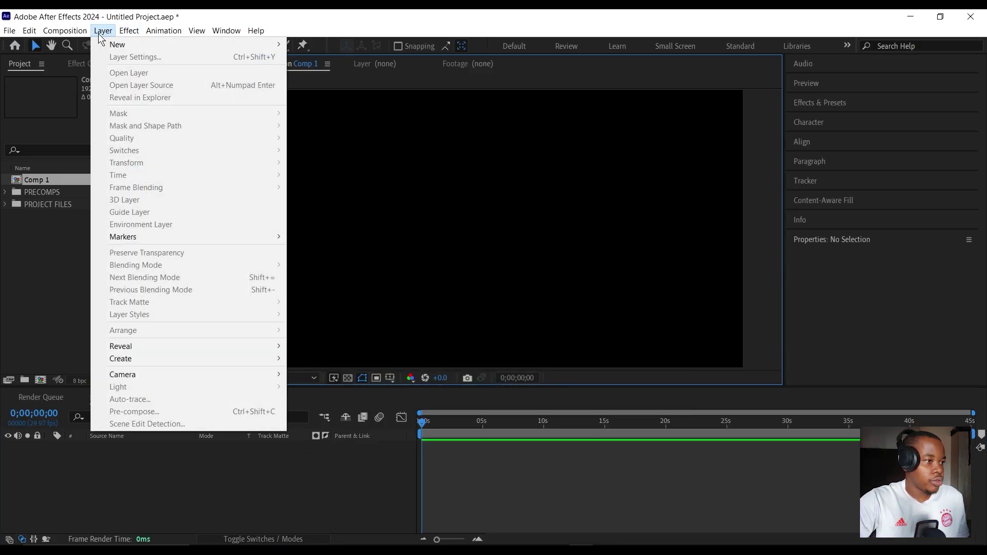
{"action": "mouse_move", "coordinate": [143, 49]}
{"action": "left_click", "coordinate": [329, 58]}
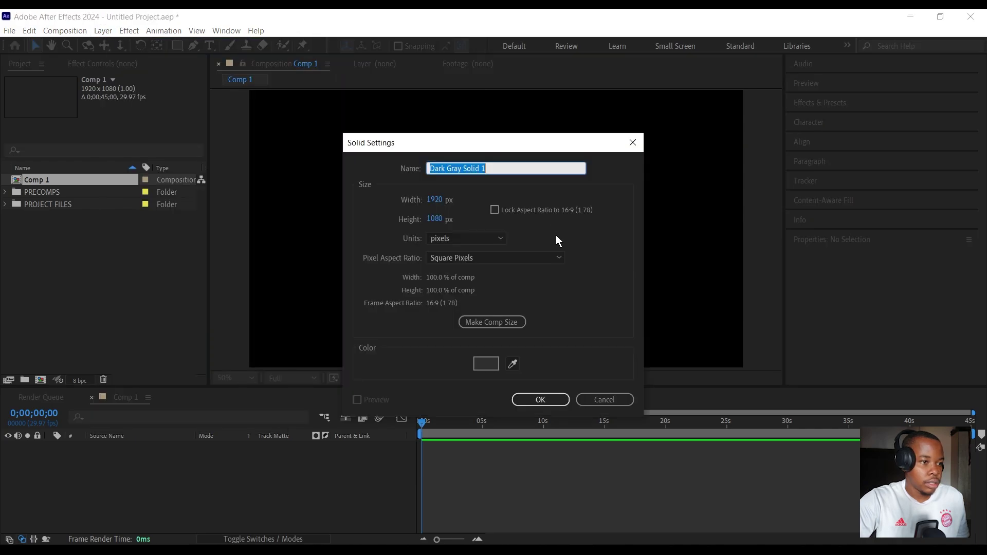
{"action": "left_click", "coordinate": [513, 364]}
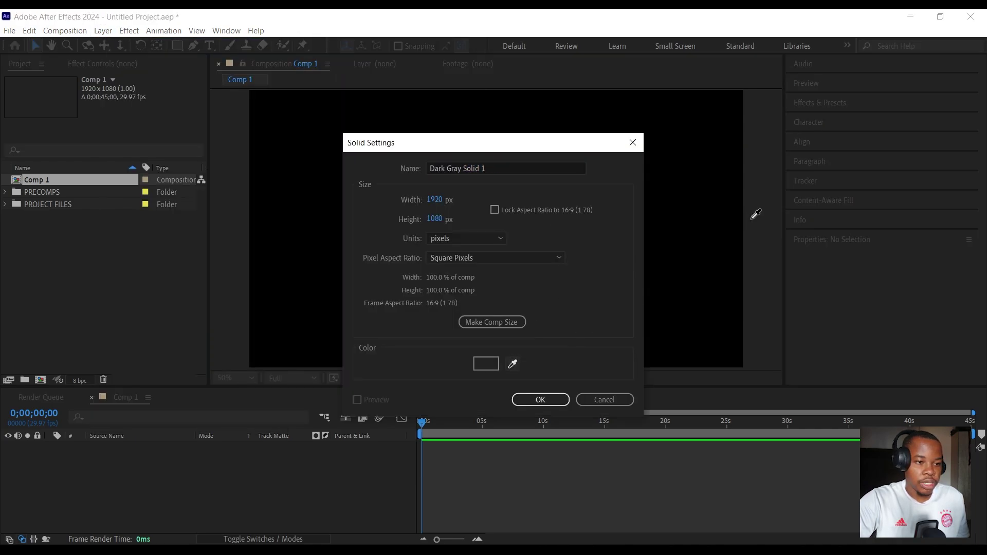
{"action": "left_click", "coordinate": [762, 198]}
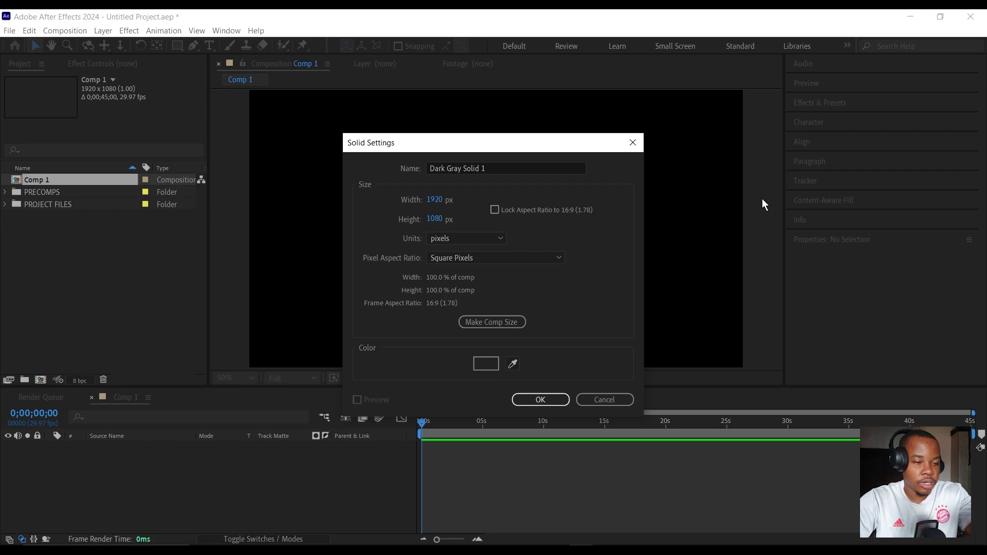
- Lighten the solid's colour slightly to about #2B2A2A and add the solid to the composition as a background
{"action": "left_click", "coordinate": [490, 367]}
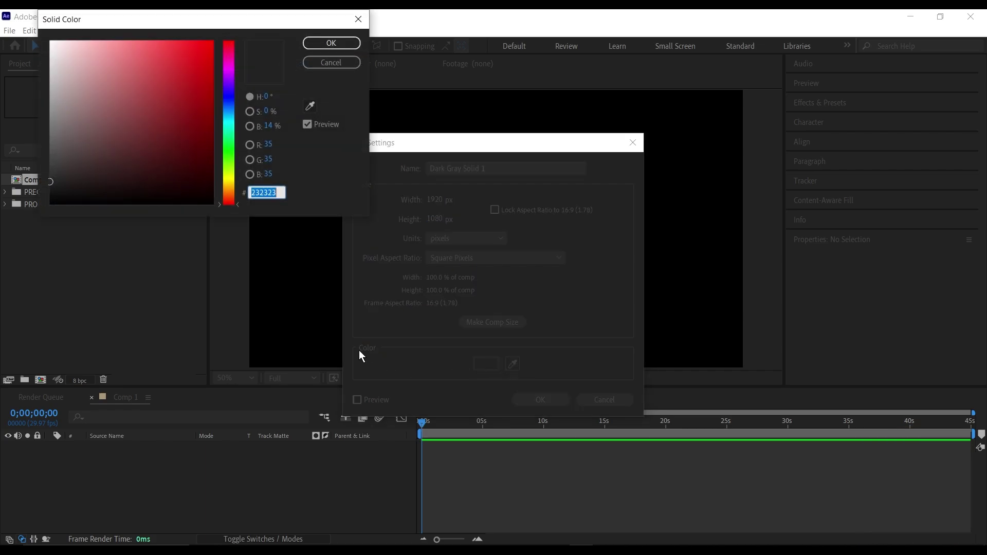
{"action": "left_click", "coordinate": [51, 181]}
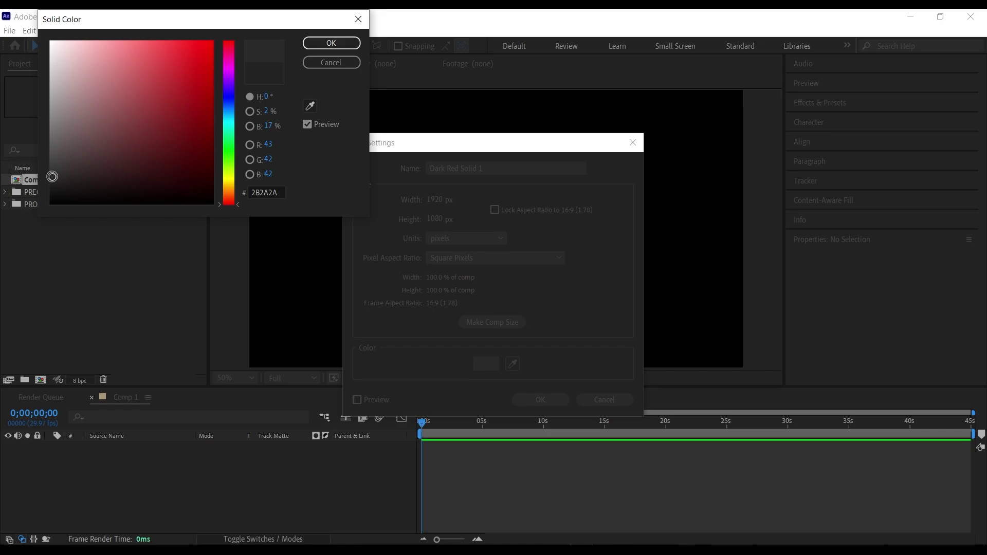
{"action": "left_click", "coordinate": [277, 191]}
{"action": "left_click", "coordinate": [308, 45]}
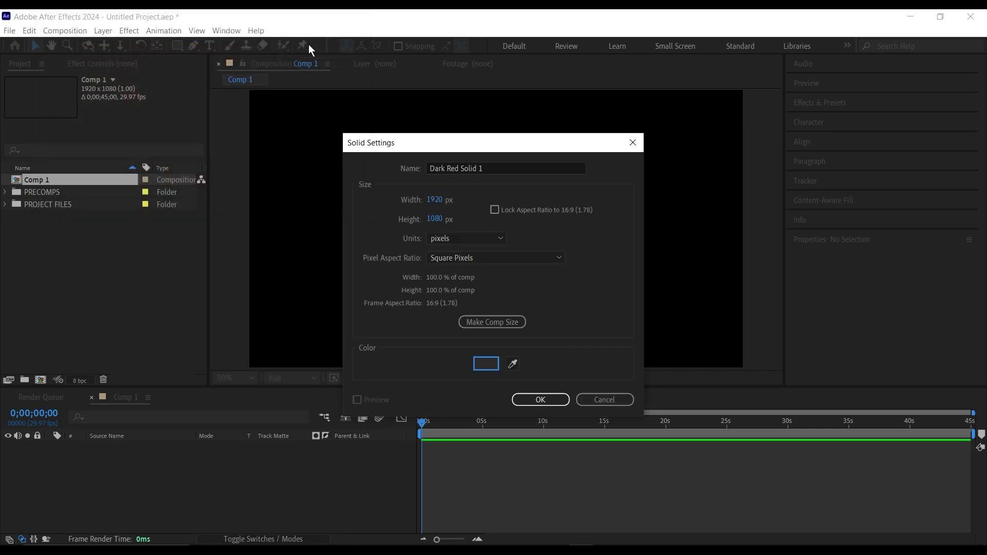
{"action": "left_click", "coordinate": [555, 397]}
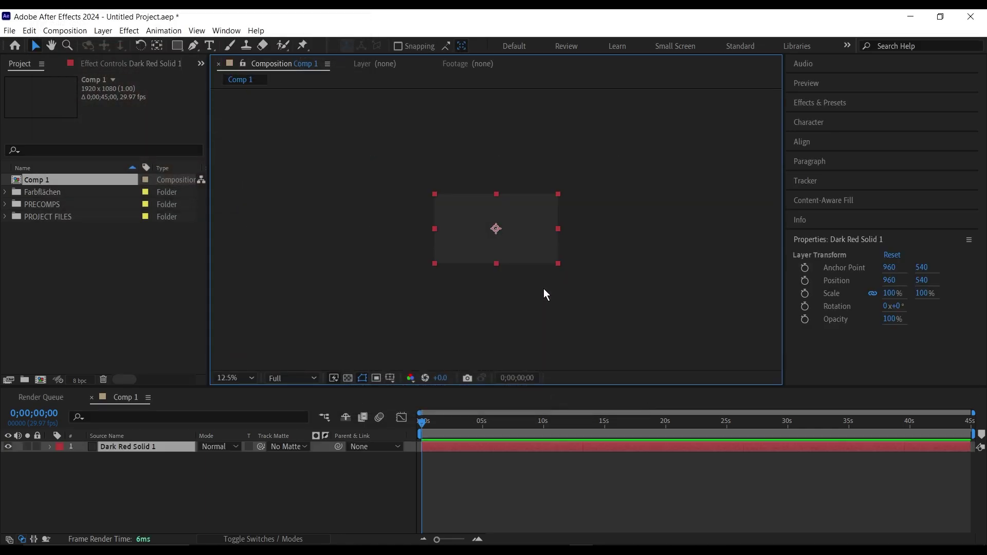
{"action": "scroll", "coordinate": [531, 291], "scroll_direction": "down", "scroll_amount": 2}
{"action": "left_click", "coordinate": [313, 275]}
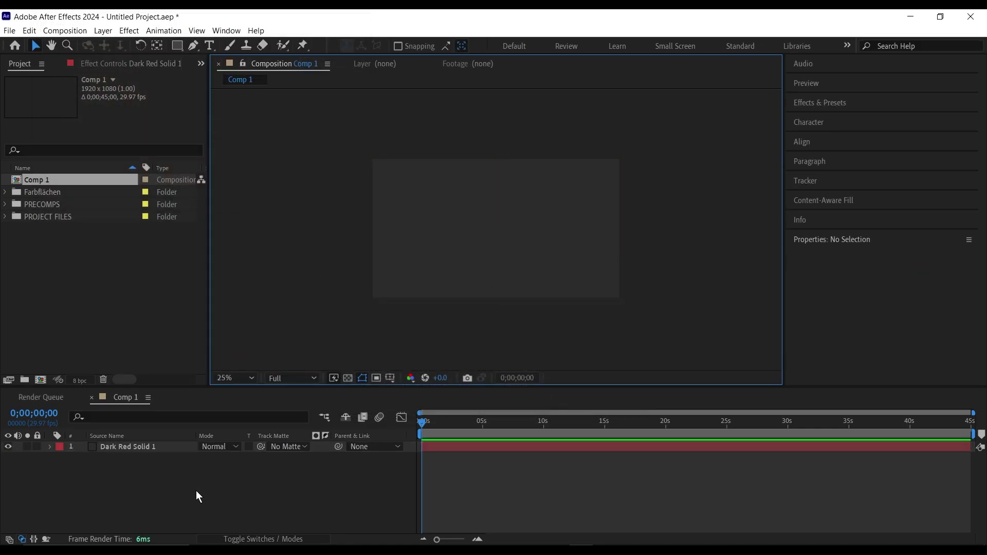
{"action": "left_click", "coordinate": [196, 490]}
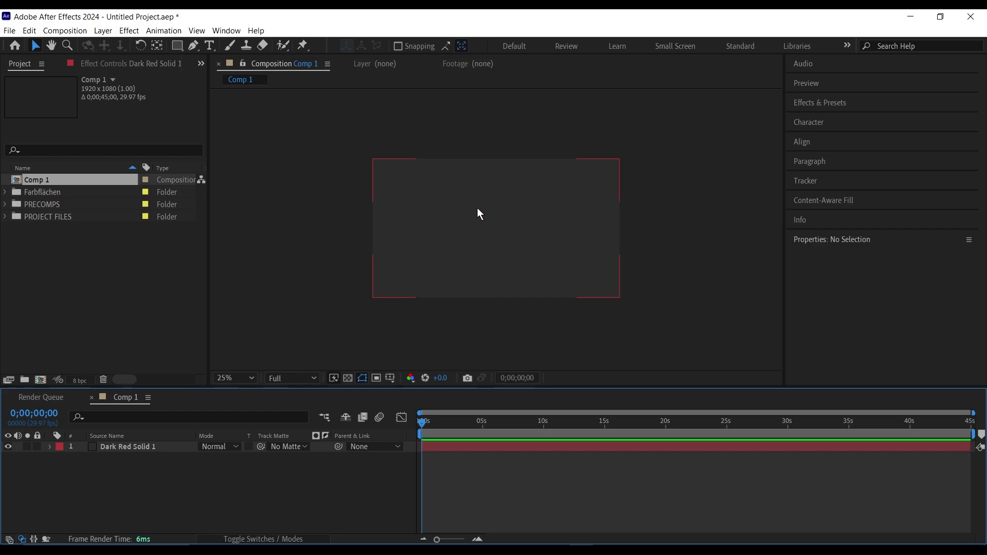
- Draw a rounded square with white fill and no stroke left of the composition's centre, and centre its anchor point
{"action": "left_click", "coordinate": [175, 46]}
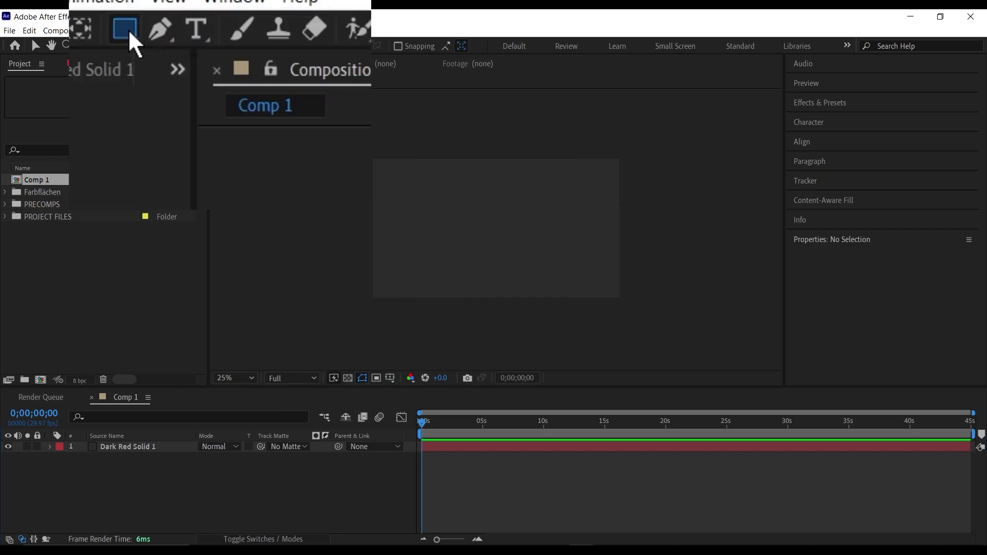
{"action": "left_click", "coordinate": [119, 27]}
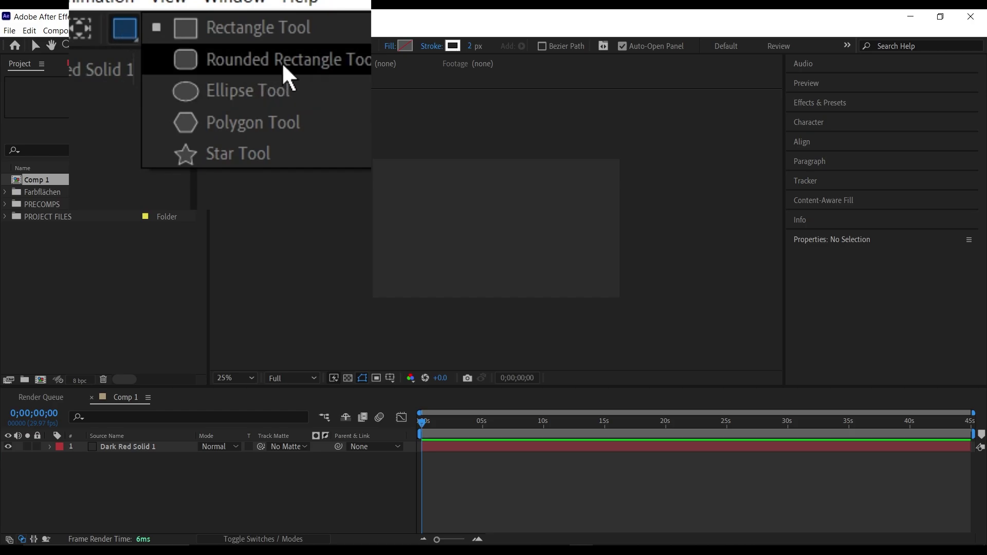
{"action": "left_click", "coordinate": [331, 66]}
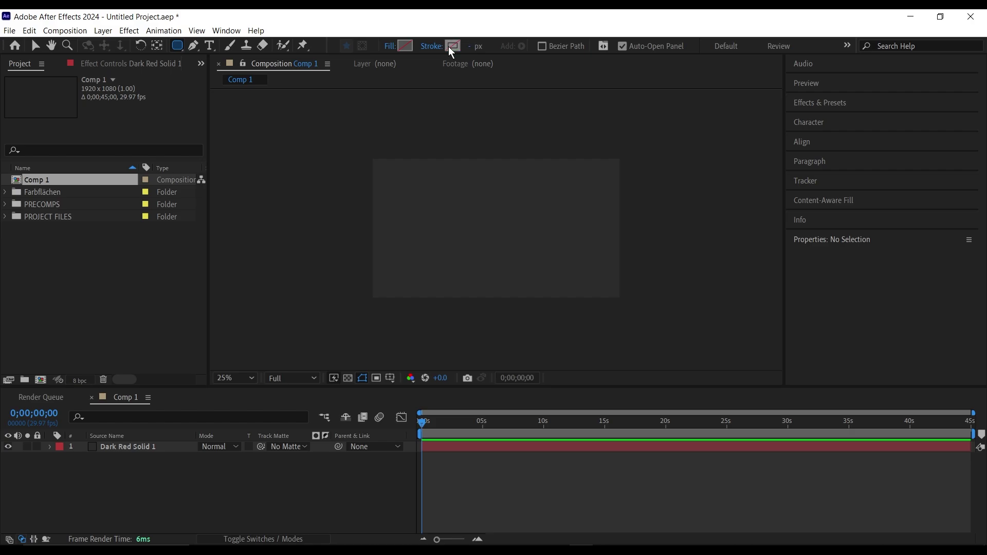
{"action": "left_click", "coordinate": [404, 47]}
{"action": "left_click", "coordinate": [358, 20]}
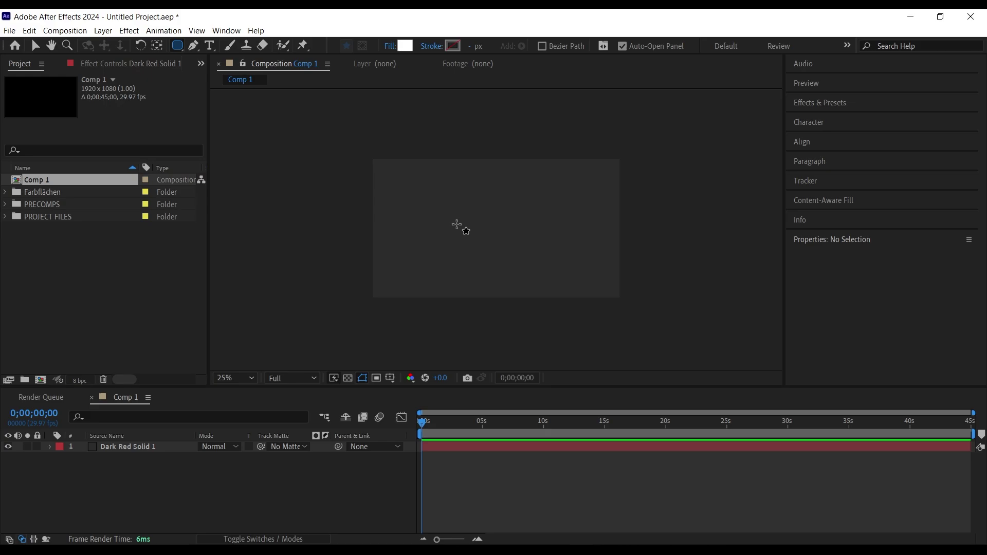
{"action": "left_click_drag", "start_coordinate": [457, 225], "coordinate": [476, 244]}
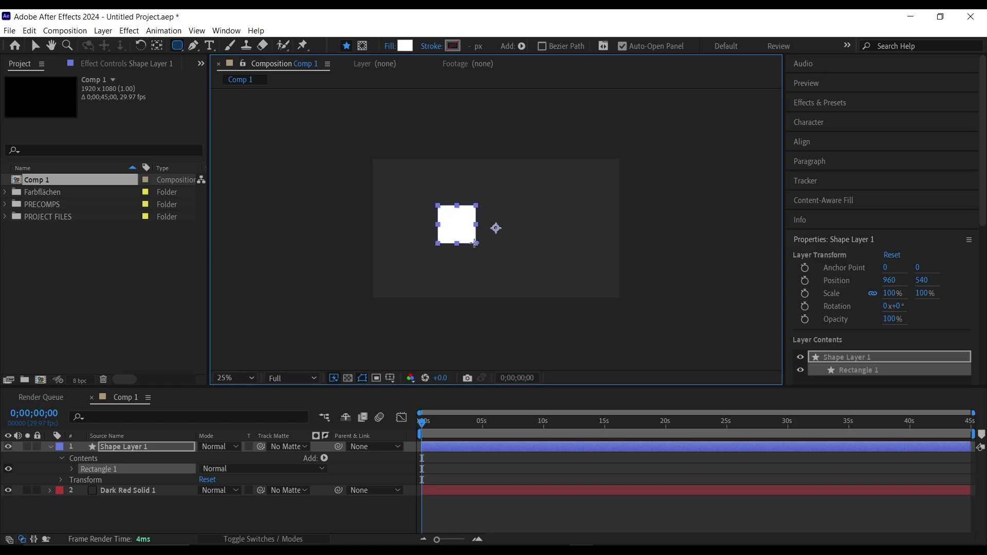
{"action": "key", "text": "v"}
{"action": "key", "text": "ctrl+alt+Home"}
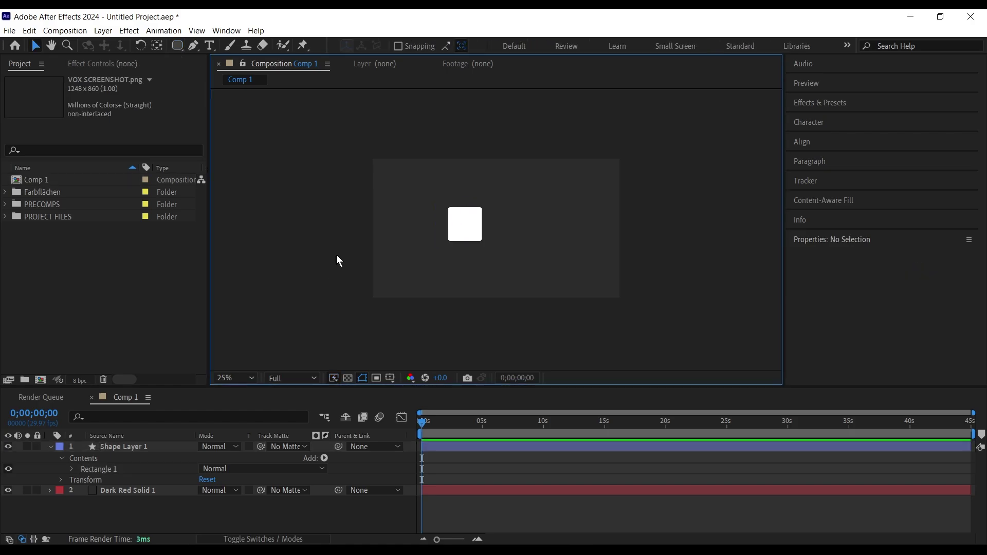
{"action": "left_click", "coordinate": [520, 251]}
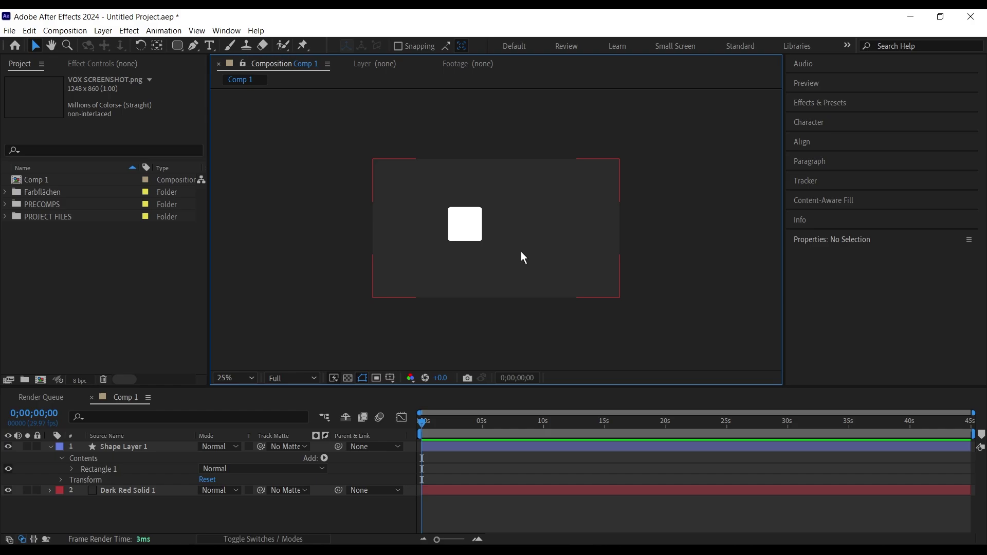
- Place VOX SCREENSHOT.png from the PROJECT FILES folder in the composition, beside the white square, as a colour reference
{"action": "left_click", "coordinate": [5, 217]}
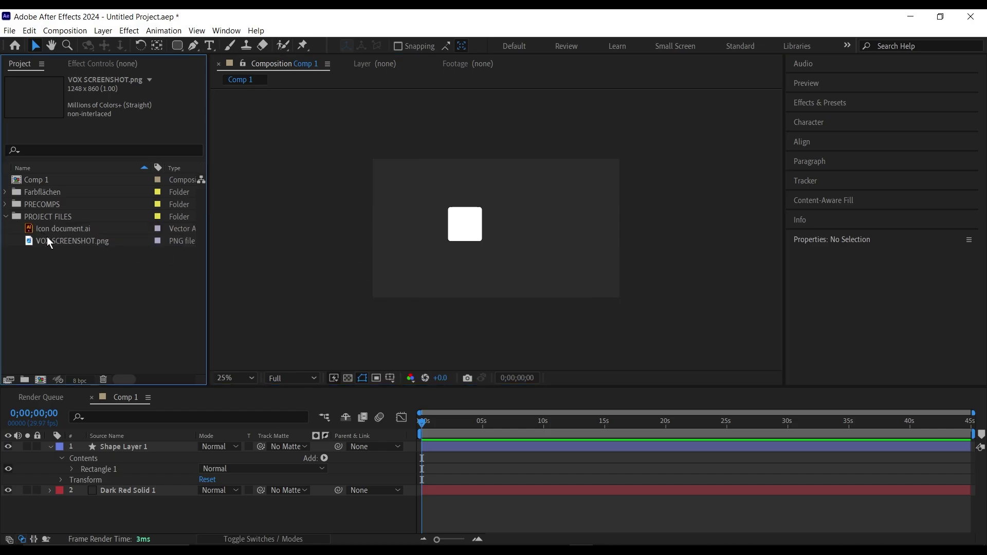
{"action": "left_click_drag", "start_coordinate": [46, 240], "coordinate": [606, 224]}
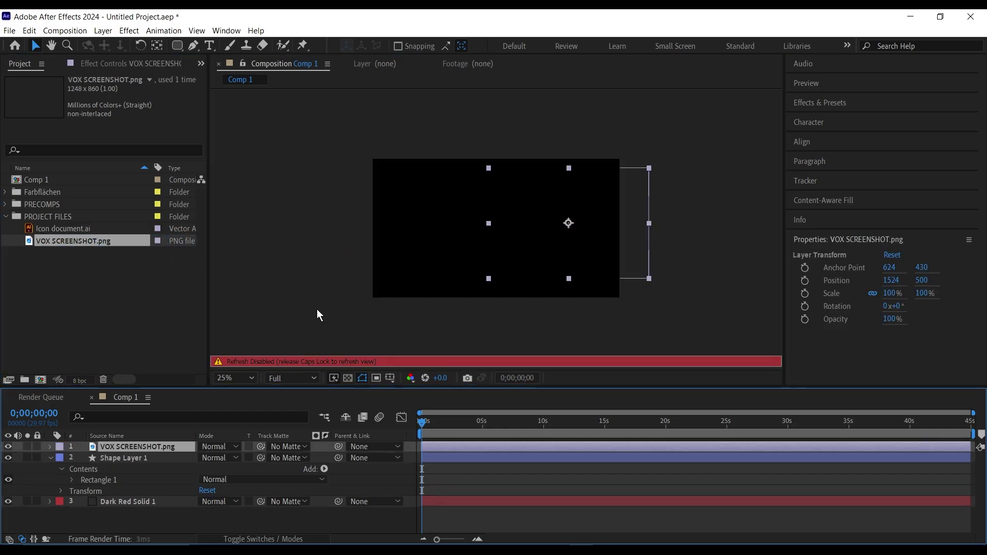
{"action": "key", "text": "period"}
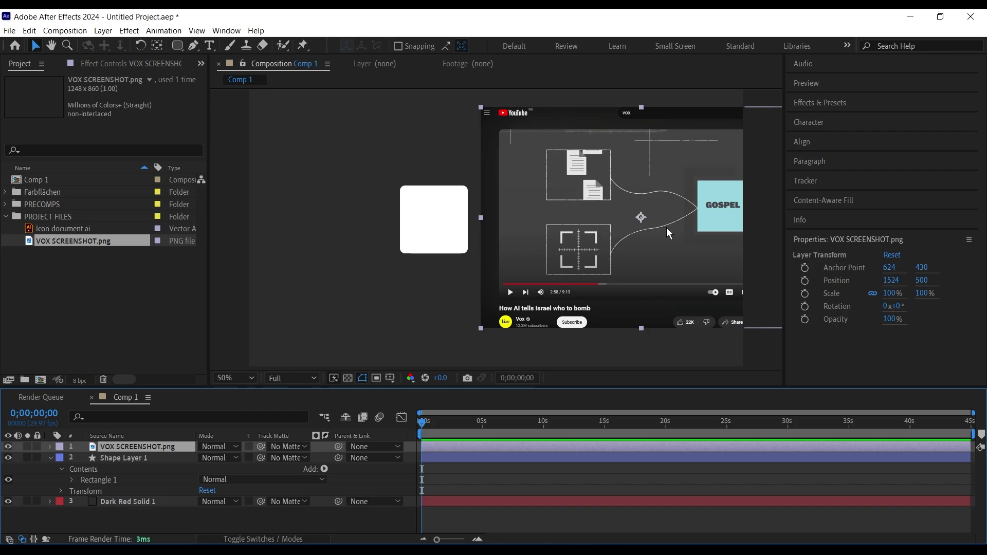
- Change the rounded square's fill to the light blue sampled from the GOSPEL box in the reference screenshot
{"action": "left_click", "coordinate": [453, 219]}
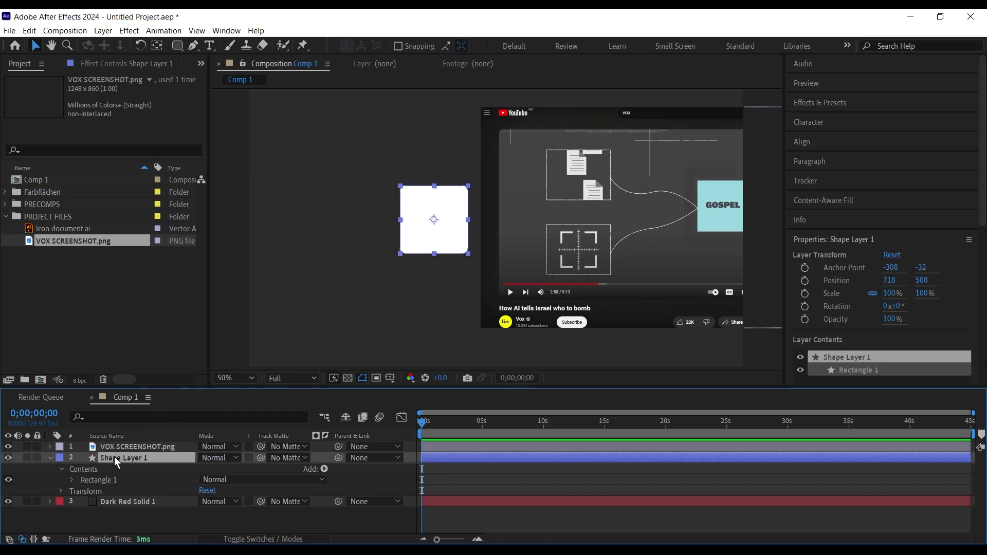
{"action": "left_click", "coordinate": [504, 46]}
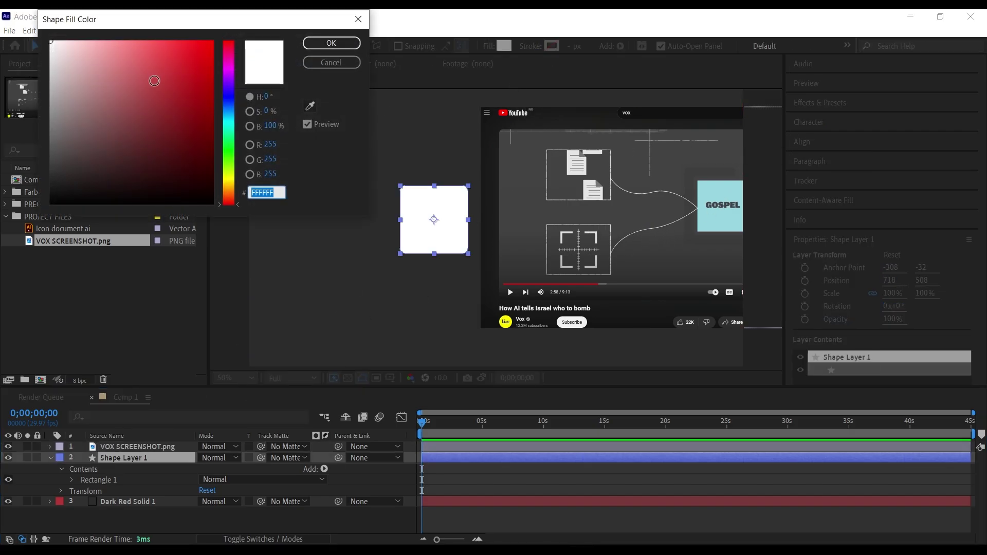
{"action": "left_click", "coordinate": [310, 106]}
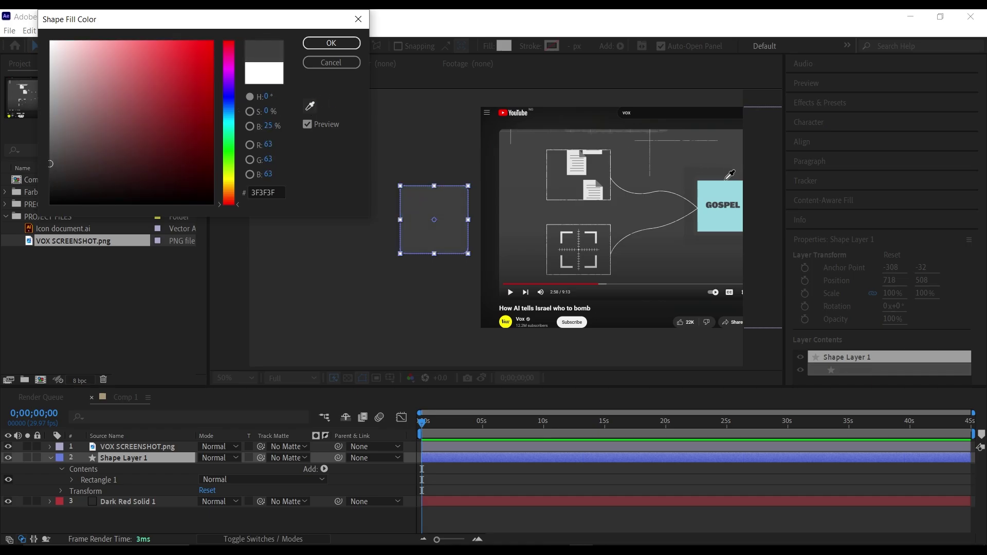
{"action": "left_click", "coordinate": [718, 197]}
{"action": "left_click", "coordinate": [331, 43]}
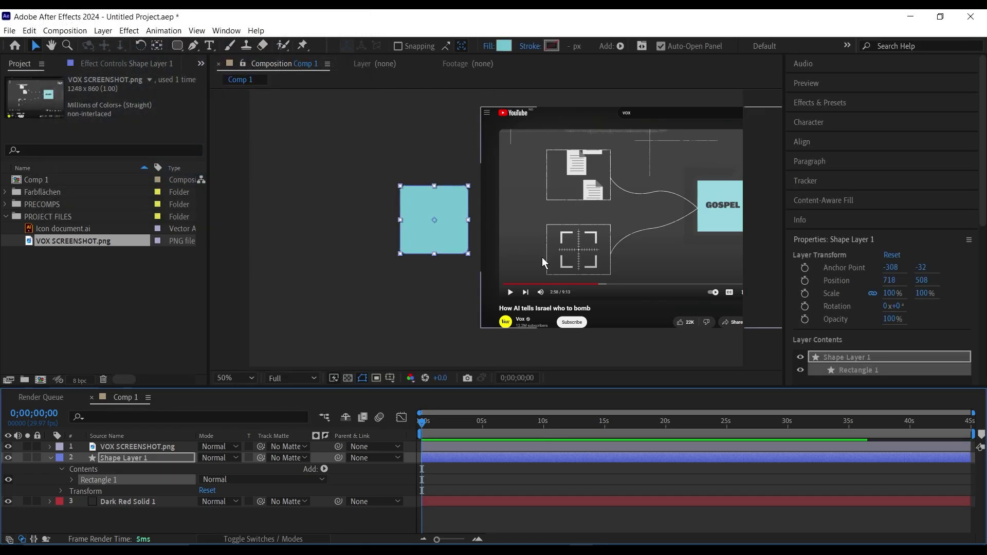
- Delete the VOX SCREENSHOT.png layer from the composition
{"action": "left_click", "coordinate": [563, 264]}
{"action": "left_click", "coordinate": [141, 448]}
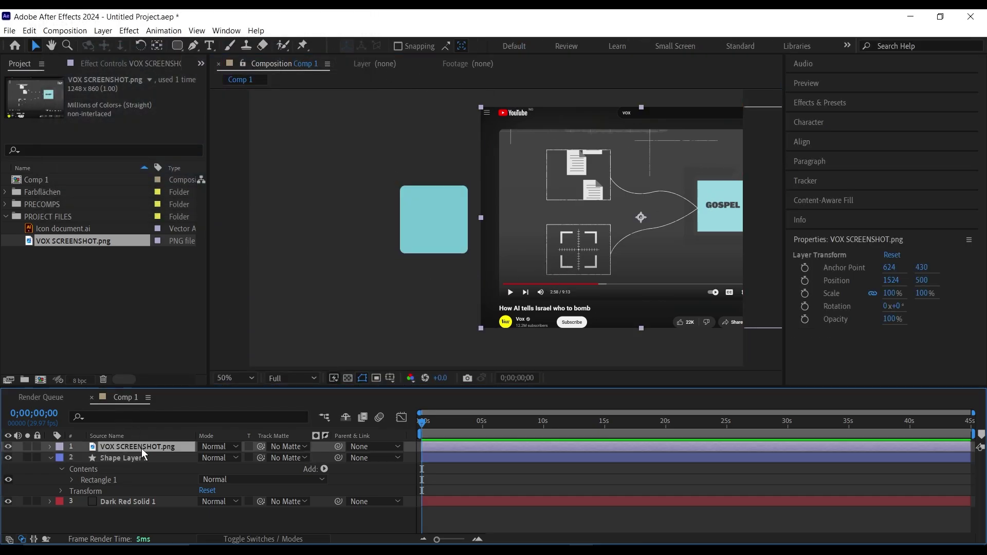
{"action": "key", "text": "Delete"}
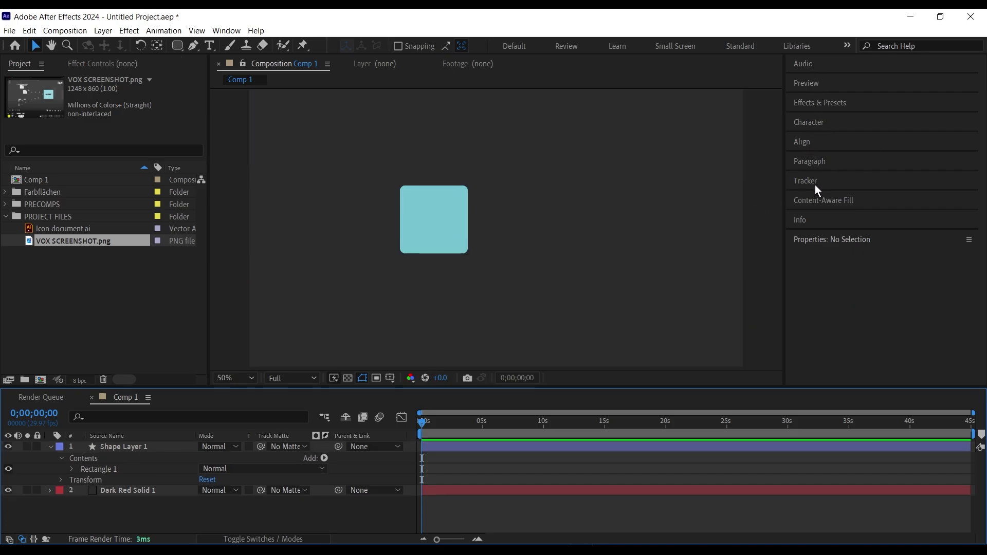
- Add the text GOSPEL and position it over the middle of the light blue square
{"action": "key", "text": "t"}
{"action": "key", "text": "ctrl+t"}
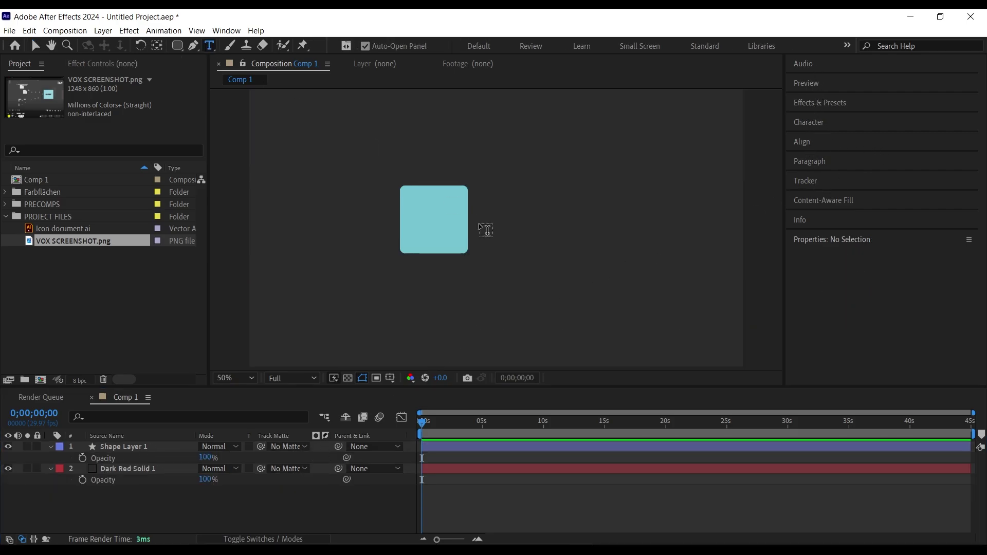
{"action": "left_click", "coordinate": [406, 218]}
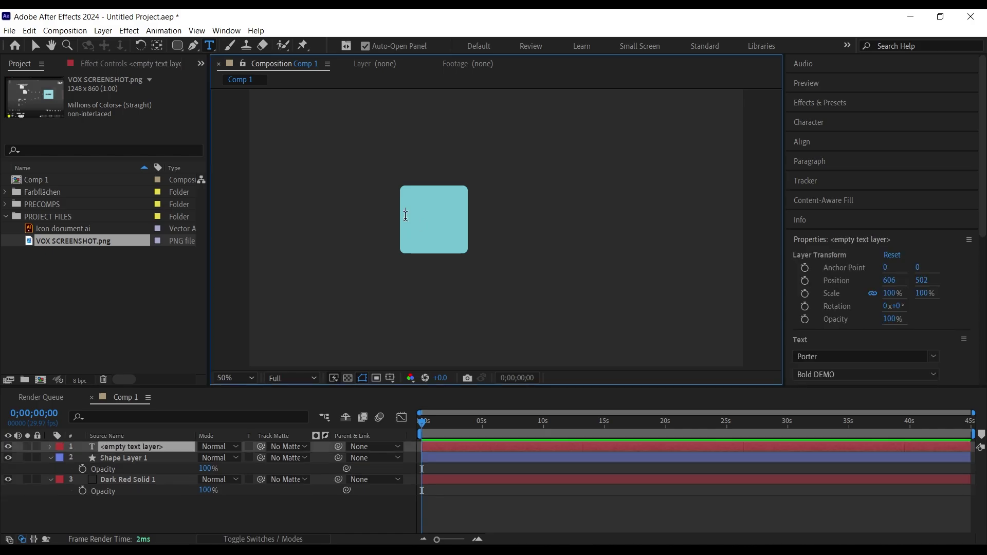
{"action": "type", "text": "GOSPEL"}
{"action": "key", "text": "Escape"}
{"action": "key", "text": "v"}
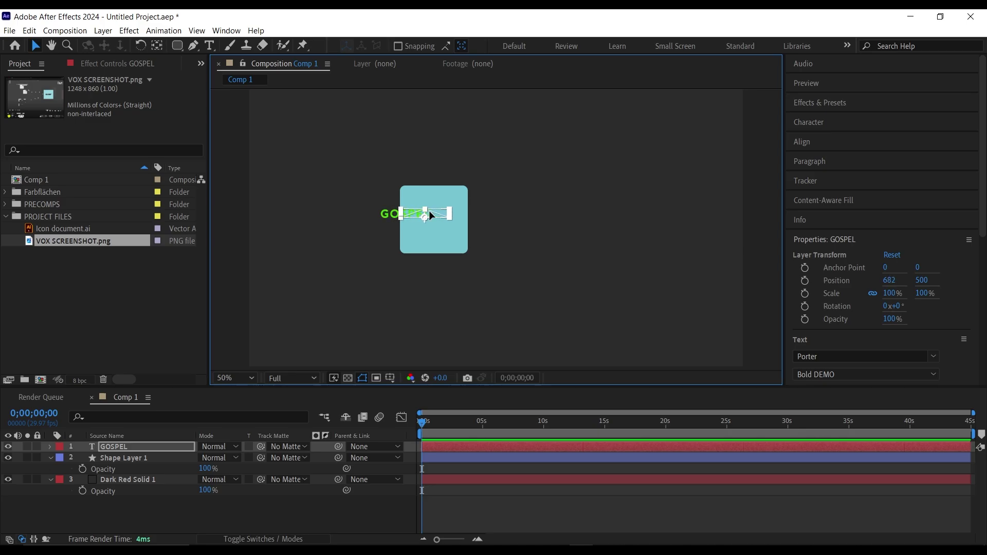
{"action": "left_click_drag", "start_coordinate": [436, 219], "coordinate": [439, 221]}
- Change the GOSPEL text's font to Poppins ExtraBold
{"action": "scroll", "coordinate": [916, 172], "scroll_direction": "down", "scroll_amount": 4}
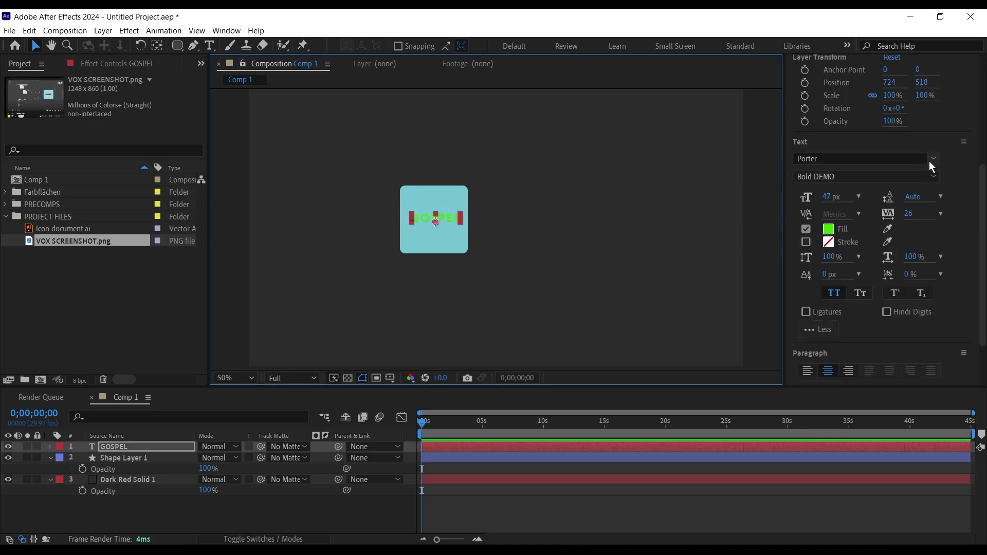
{"action": "left_click", "coordinate": [933, 158]}
{"action": "type", "text": "popp"}
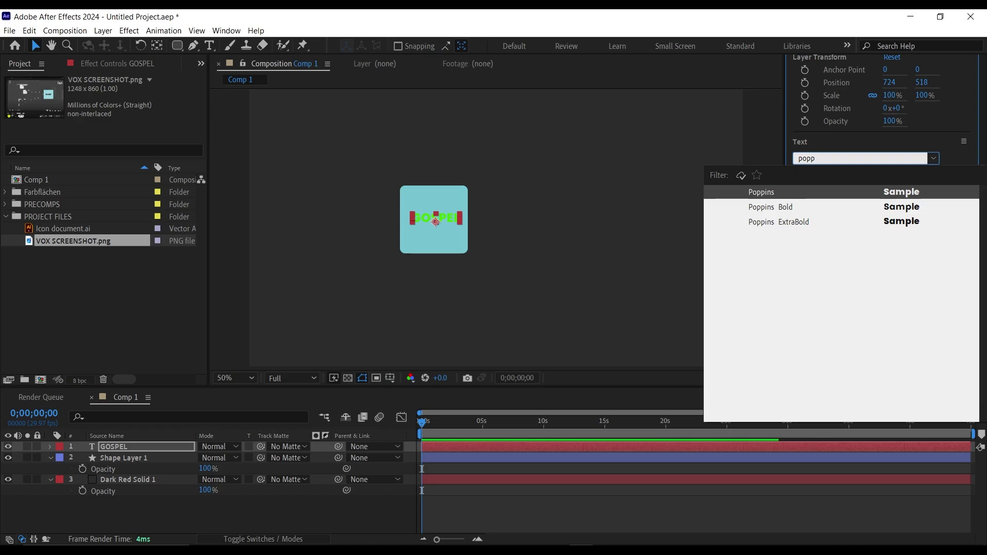
{"action": "key", "text": "Return"}
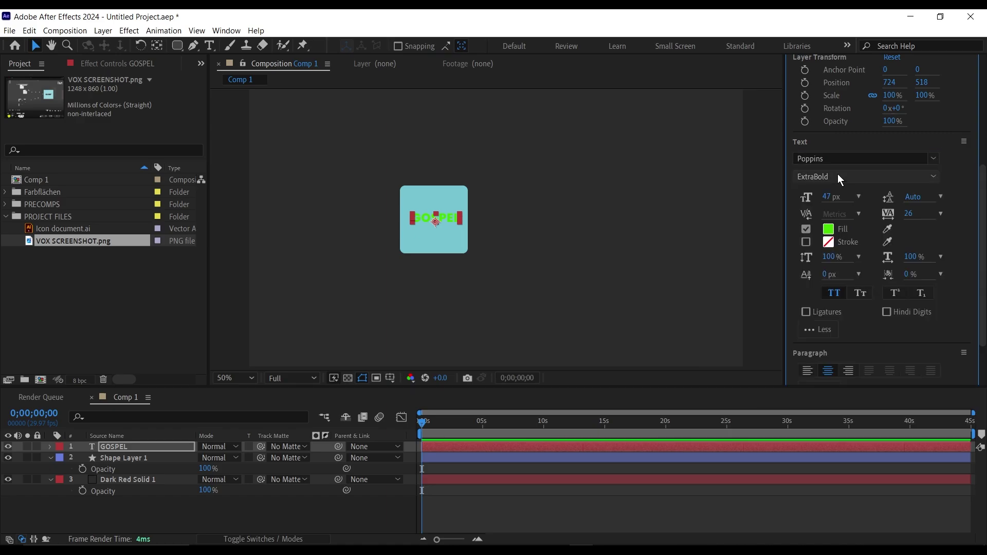
- Change the GOSPEL text's fill colour to the dark grey 2C2B2B
{"action": "left_click", "coordinate": [832, 230]}
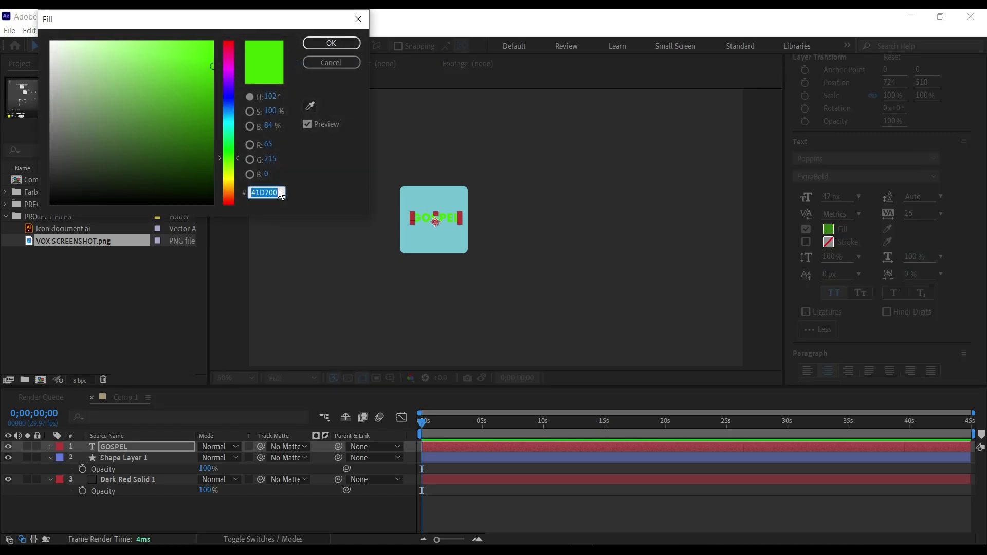
{"action": "key", "text": "super+v"}
{"action": "left_click", "coordinate": [294, 241]}
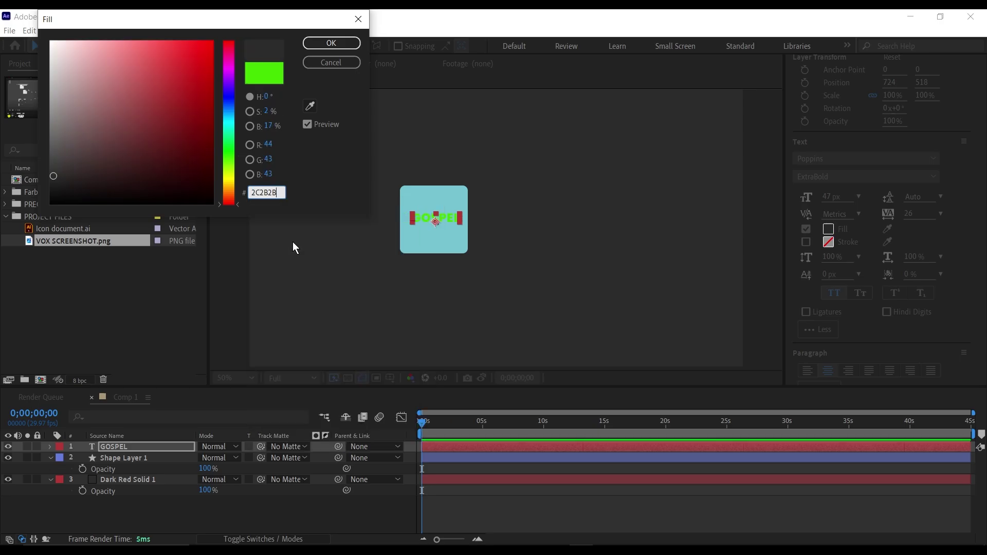
{"action": "left_click", "coordinate": [333, 42]}
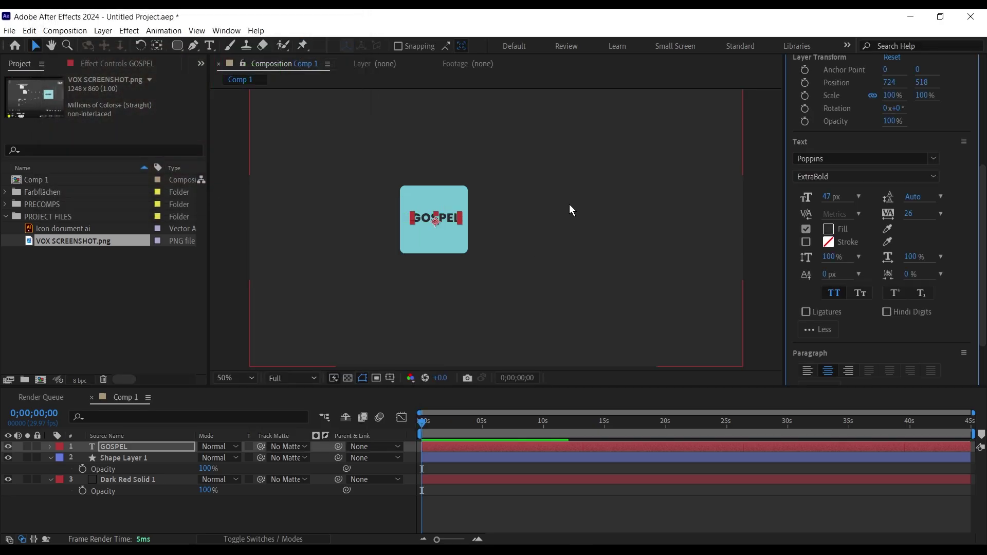
- Rename the light blue square's shape layer as GOSPEL BOX
{"action": "left_click", "coordinate": [510, 285]}
{"action": "key", "text": "ctrl+Up"}
{"action": "key", "text": "Return"}
{"action": "type", "text": "go"}
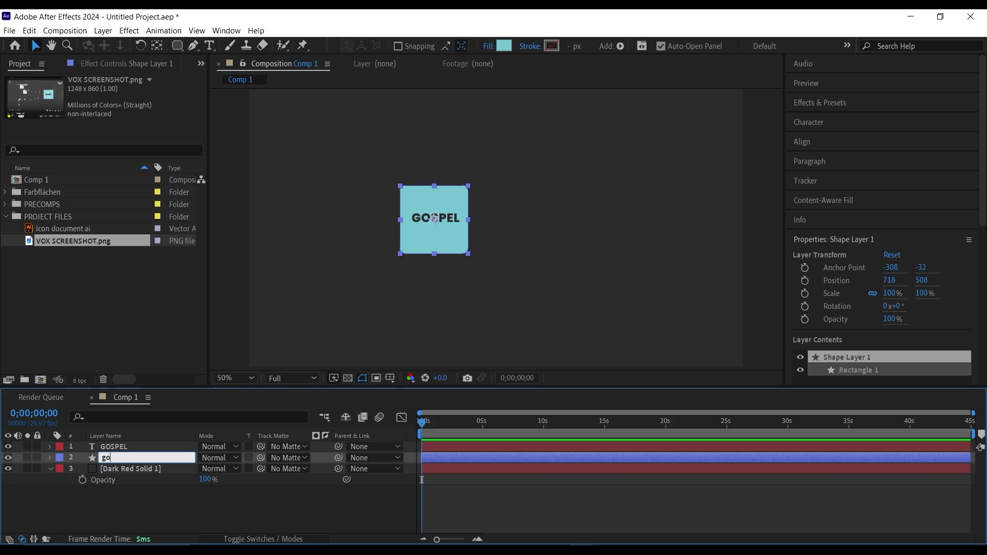
{"action": "type", "text": "SPEL BOX"}
{"action": "left_click", "coordinate": [146, 488]}
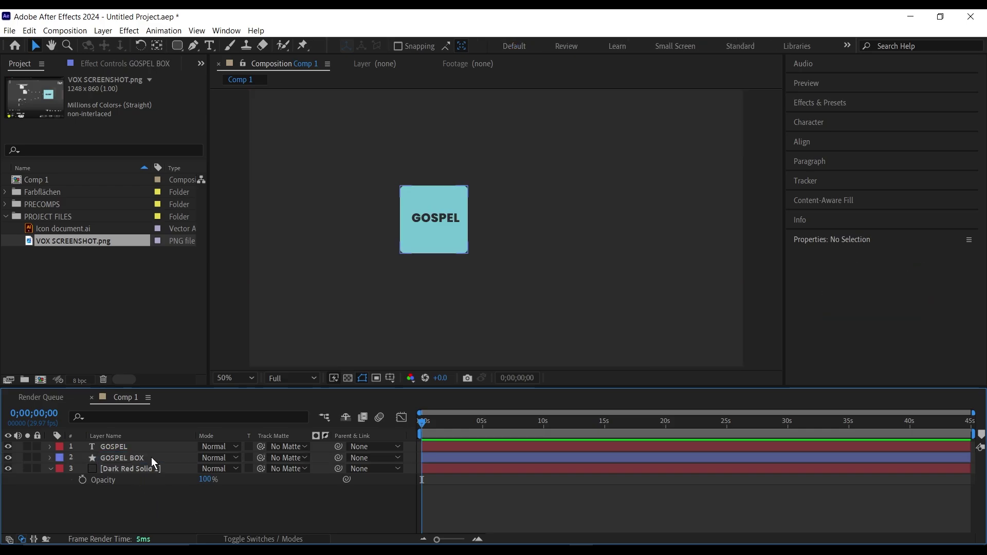
- Duplicate the GOSPEL BOX layer, bring the copy to the top of the layer stack and move it to about 270, 264
{"action": "left_click", "coordinate": [149, 457]}
{"action": "key", "text": "ctrl+d"}
{"action": "left_click_drag", "start_coordinate": [148, 457], "coordinate": [144, 445]}
{"action": "key", "text": "comma"}
{"action": "key", "text": "comma"}
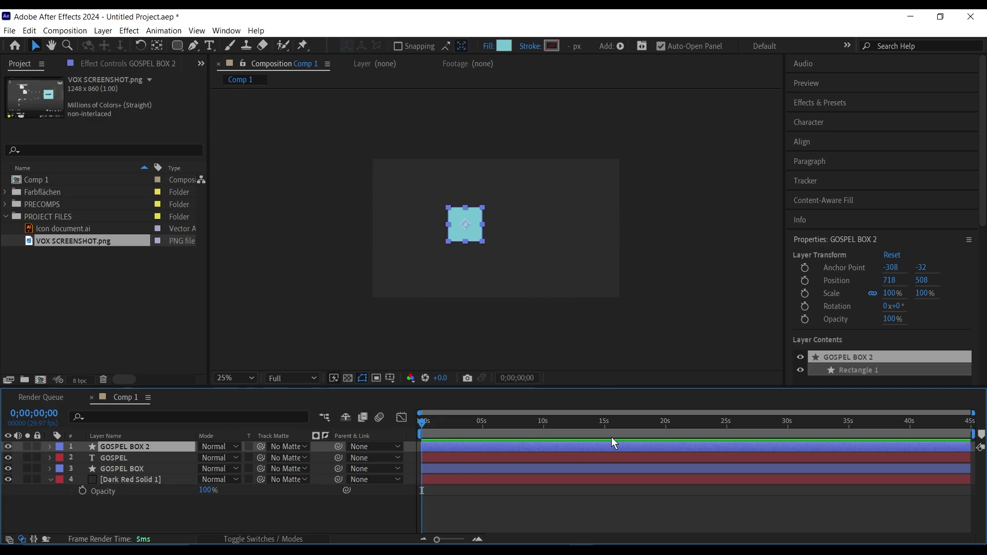
{"action": "left_click_drag", "start_coordinate": [464, 233], "coordinate": [409, 201]}
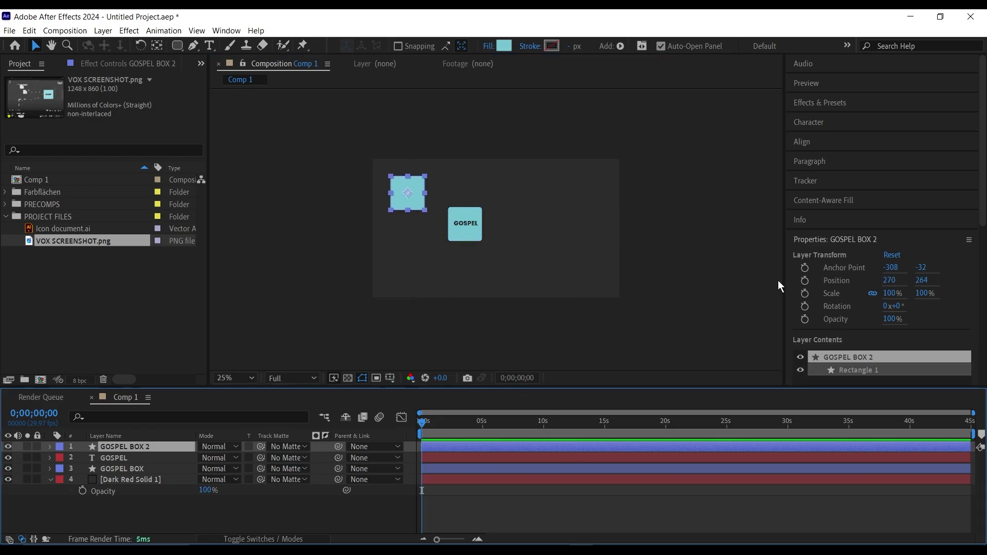
- Give the duplicated box no fill and a white 2 px stroke, and rename its layer as GOSPEL outline
{"action": "left_click", "coordinate": [502, 48], "text": "alt"}
{"action": "left_click", "coordinate": [503, 48], "text": "alt"}
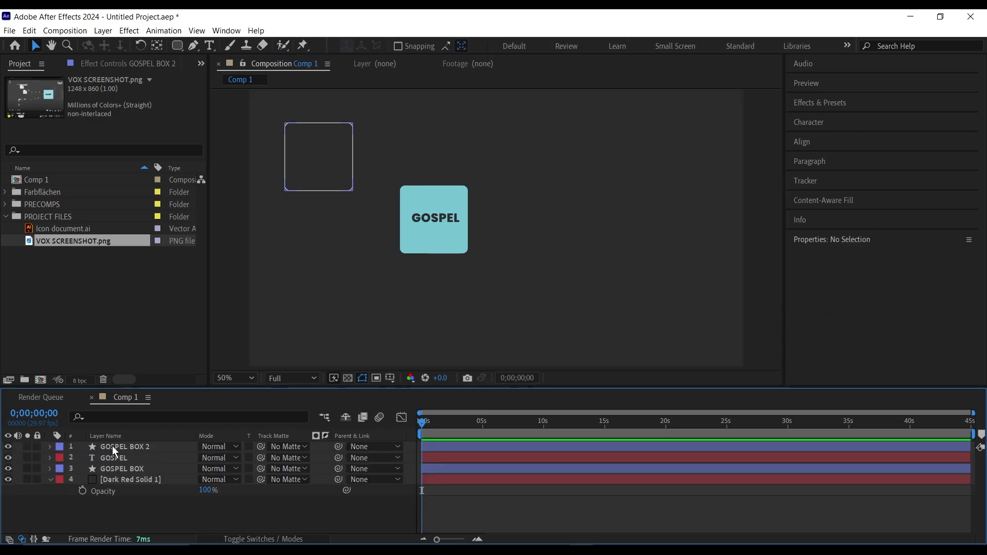
{"action": "left_click", "coordinate": [133, 447]}
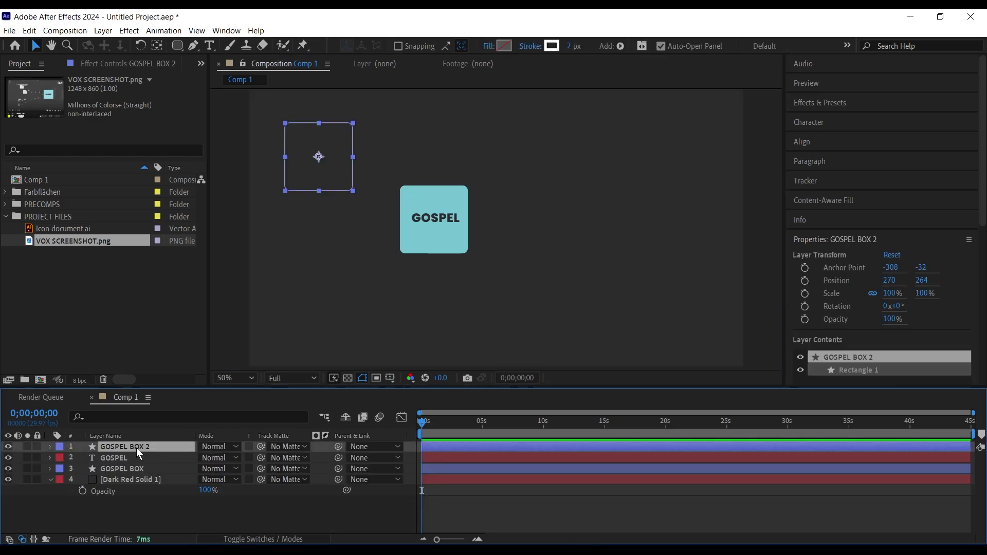
{"action": "key", "text": "Return"}
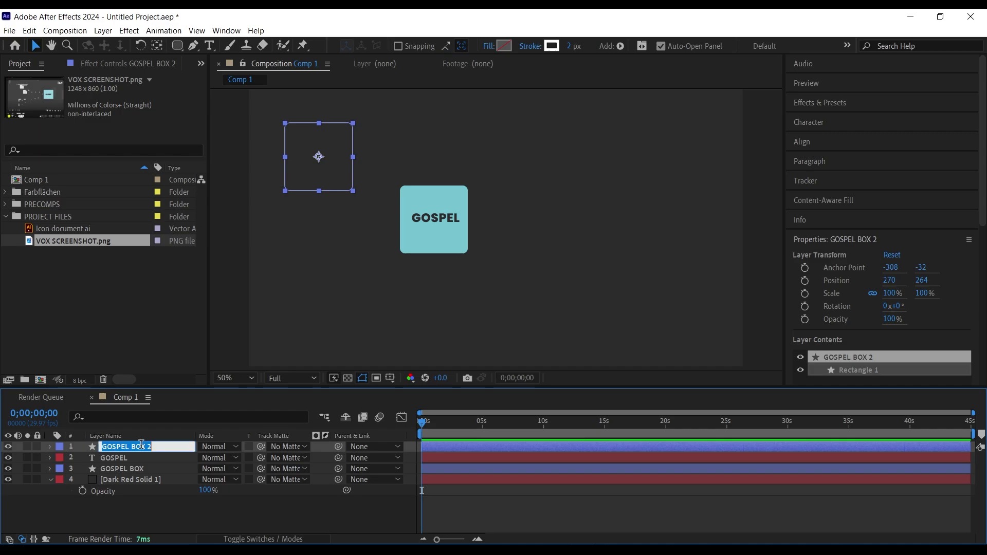
{"action": "type", "text": "GOSPEL outline"}
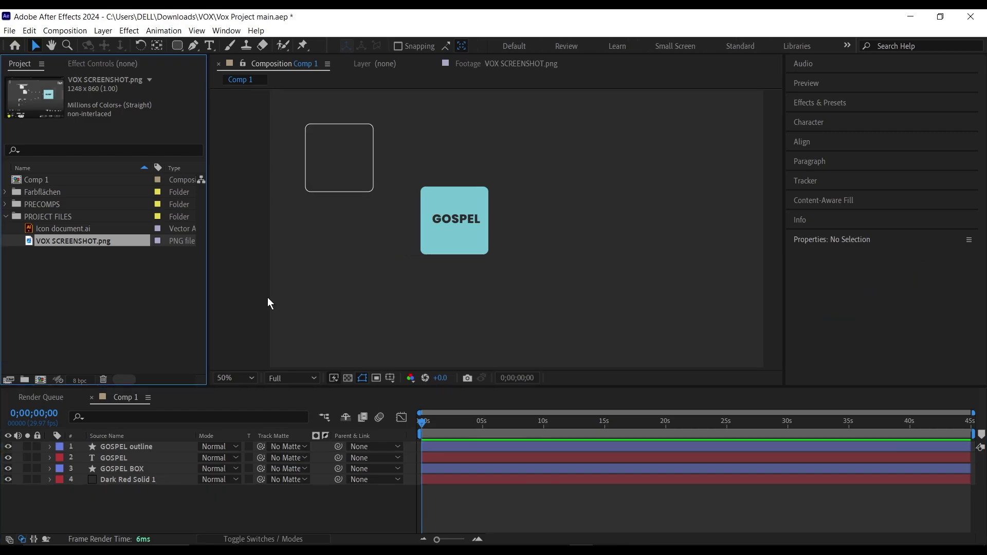
- Add Icon document.ai to the composition over the outlined box, at about 294, 296
{"action": "left_click_drag", "start_coordinate": [66, 227], "coordinate": [345, 165]}
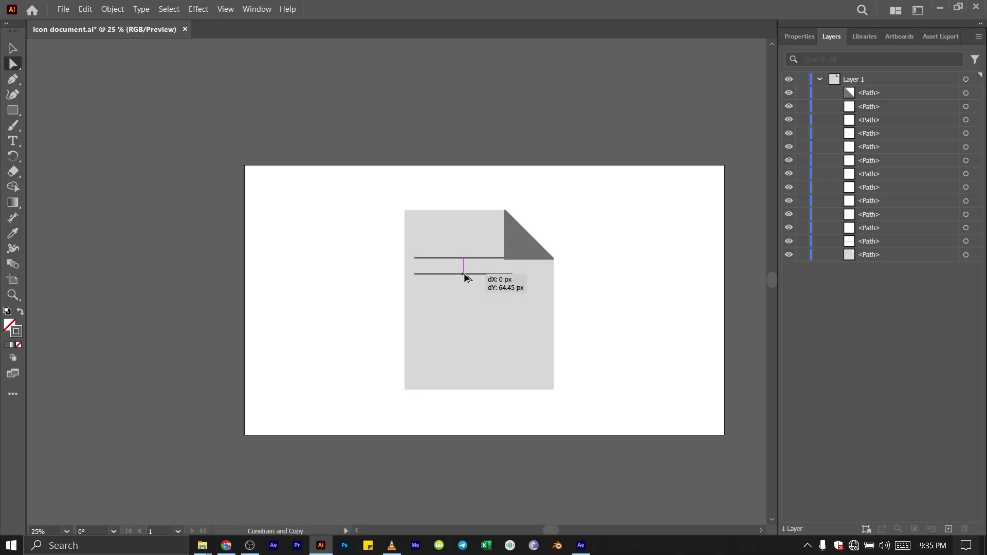
- In Illustrator, indent the start of two middle text lines on the document icon
{"action": "left_click", "coordinate": [425, 309]}
{"action": "scroll", "coordinate": [426, 311], "scroll_direction": "up", "scroll_amount": 2}
{"action": "left_click_drag", "start_coordinate": [408, 280], "coordinate": [434, 280]}
{"action": "left_click_drag", "start_coordinate": [408, 311], "coordinate": [434, 311]}
{"action": "scroll", "coordinate": [434, 310], "scroll_direction": "down", "scroll_amount": 2}
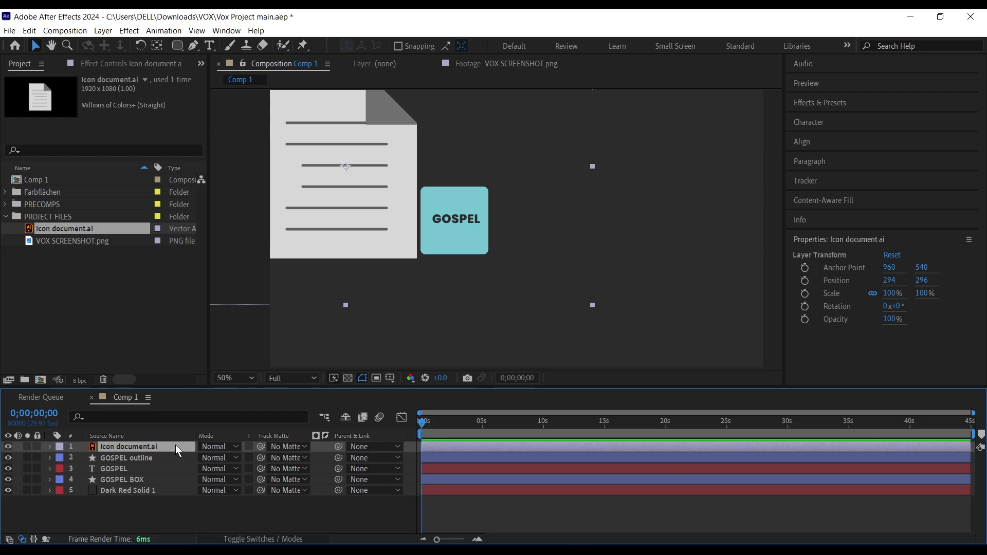
- Create shapes from the Icon document.ai vector layer and delete the original layer
{"action": "right_click", "coordinate": [175, 445]}
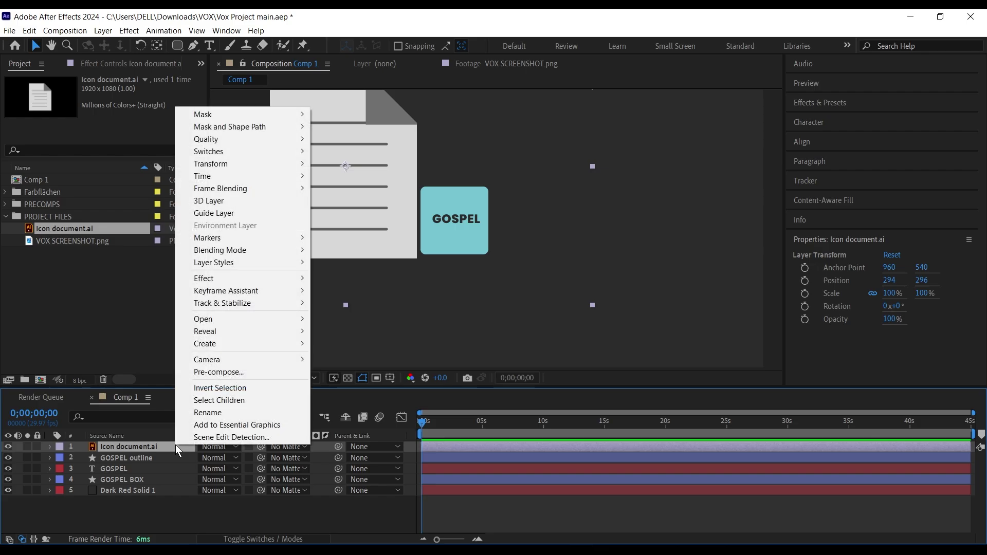
{"action": "mouse_move", "coordinate": [238, 345]}
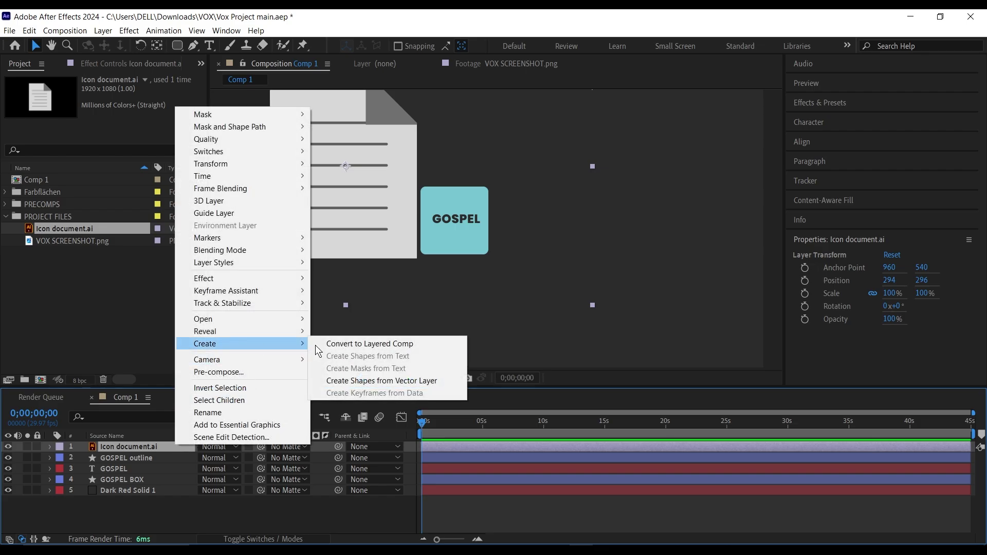
{"action": "left_click", "coordinate": [355, 379]}
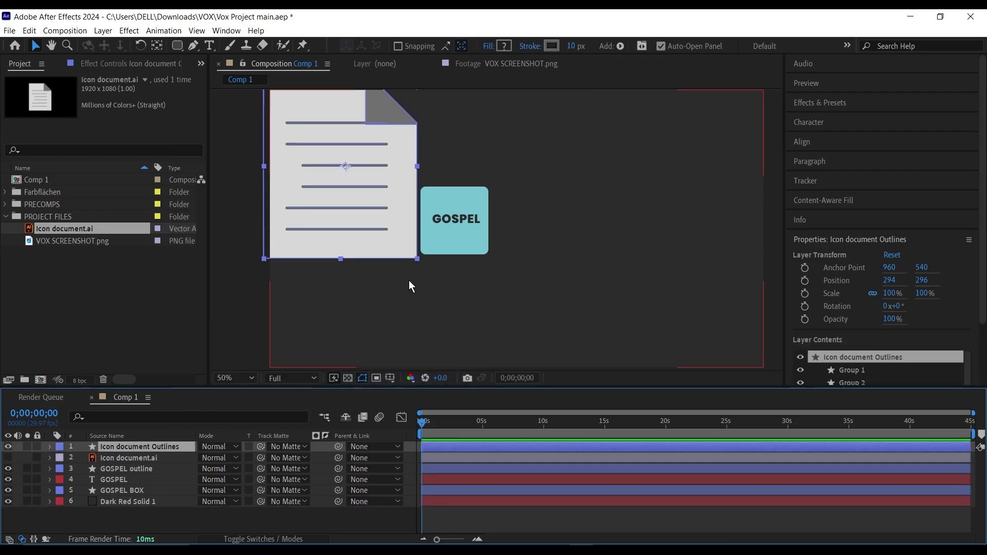
{"action": "left_click", "coordinate": [140, 455]}
{"action": "key", "text": "Delete"}
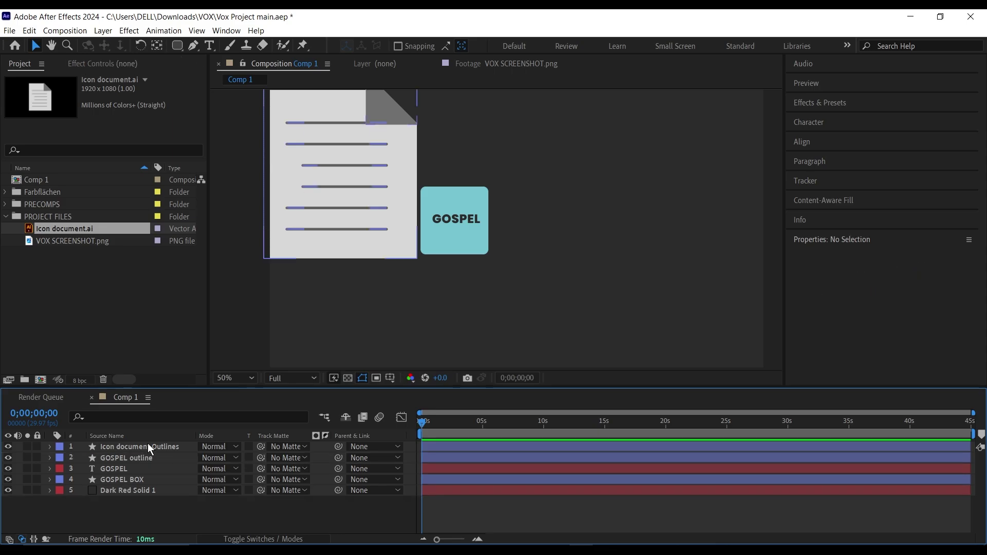
- Scale the document icon shape layer to 11% and move it inside the outlined box at about 320, 224
{"action": "left_click", "coordinate": [147, 444]}
{"action": "key", "text": "s"}
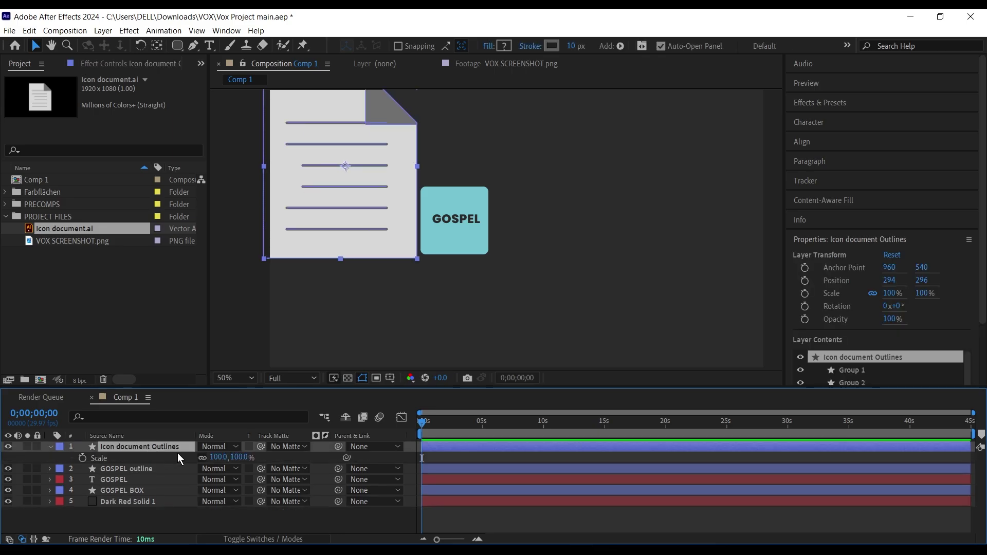
{"action": "left_click", "coordinate": [218, 458]}
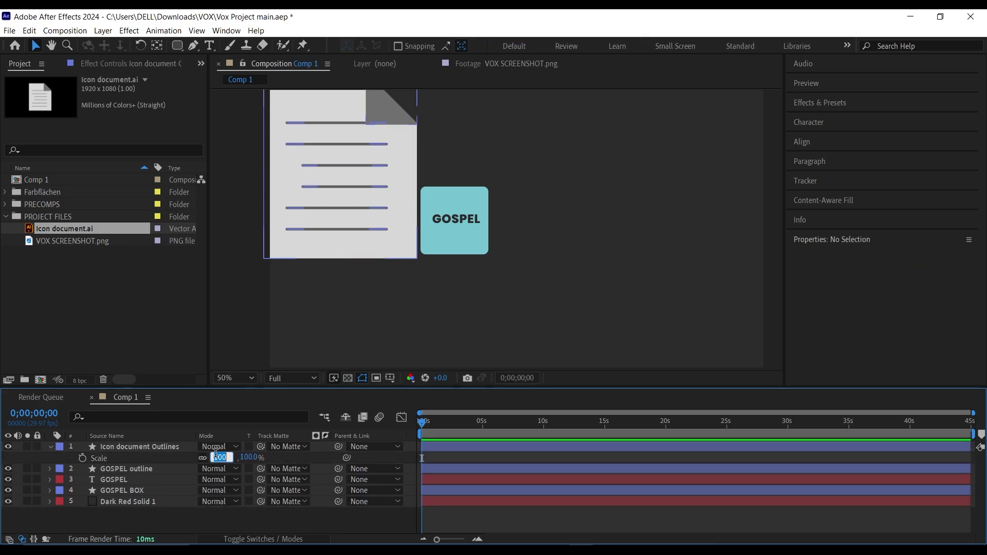
{"action": "type", "text": "11"}
{"action": "key", "text": "Return"}
{"action": "left_click_drag", "start_coordinate": [342, 181], "coordinate": [353, 154]}
{"action": "left_click", "coordinate": [173, 516]}
- Apply the Repeater effect to the Icon document Outlines layer
{"action": "left_click", "coordinate": [156, 446]}
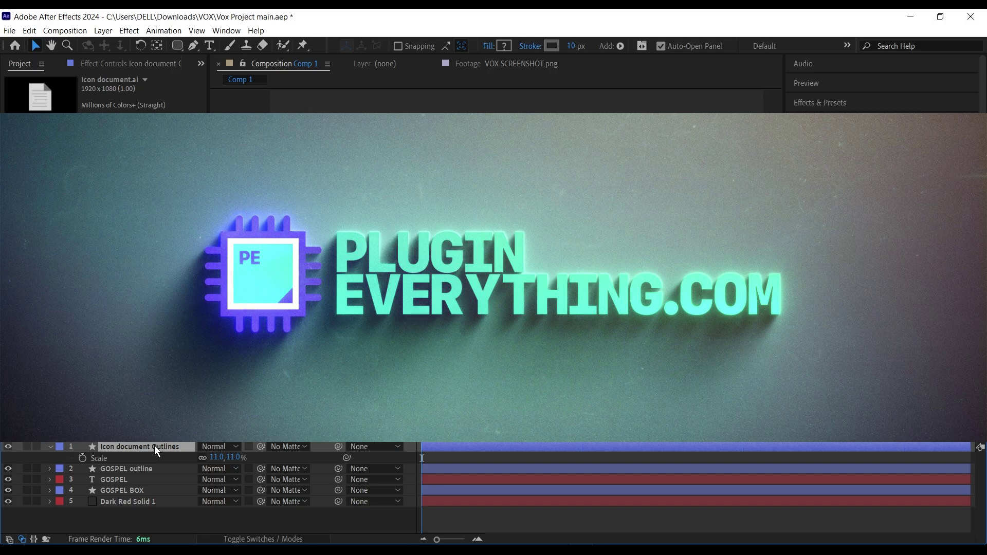
{"action": "key", "text": "ctrl+space"}
{"action": "type", "text": "re"}
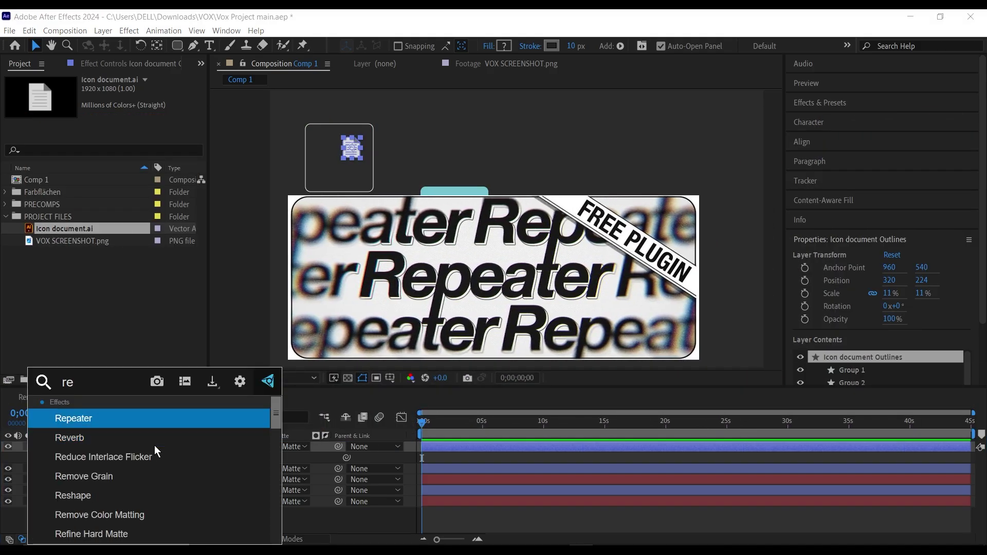
{"action": "left_click", "coordinate": [118, 423]}
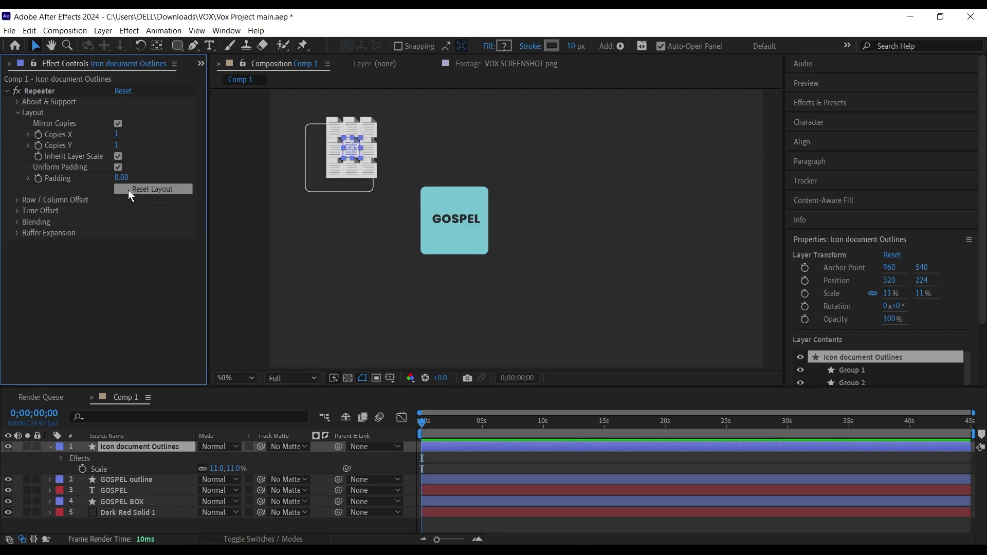
- Turn off the Repeater's Mirror Copies and reverse its direction in both X and Y
{"action": "left_click", "coordinate": [119, 124]}
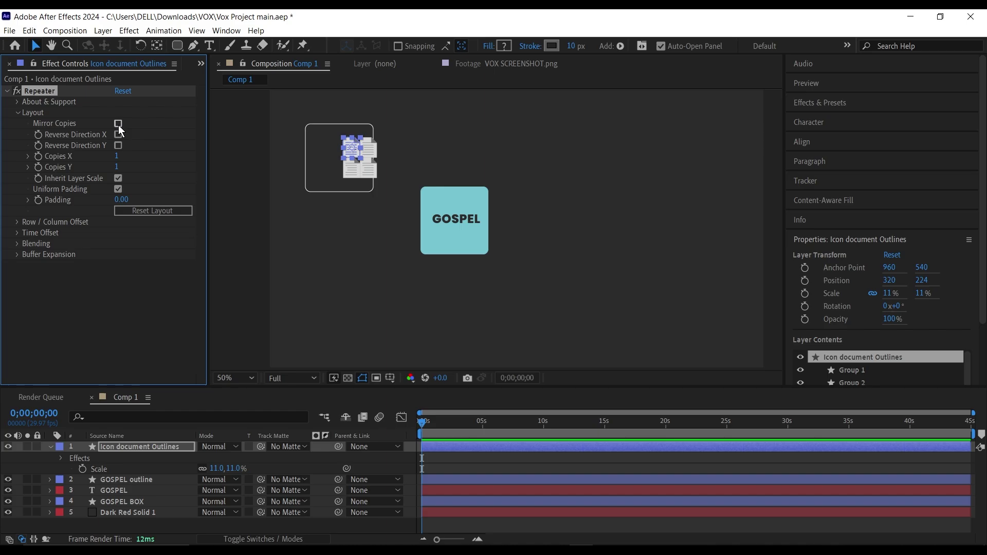
{"action": "left_click", "coordinate": [119, 136]}
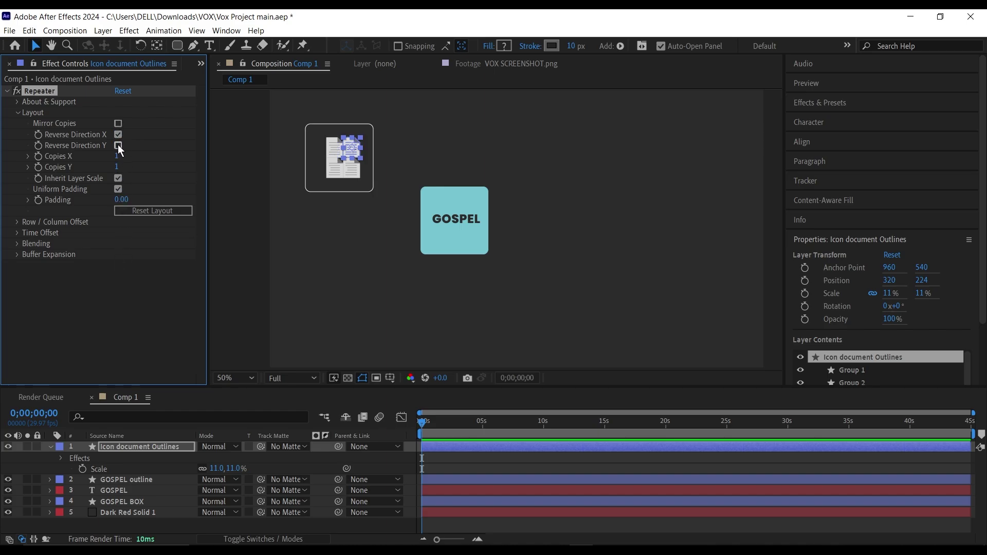
{"action": "left_click", "coordinate": [118, 146]}
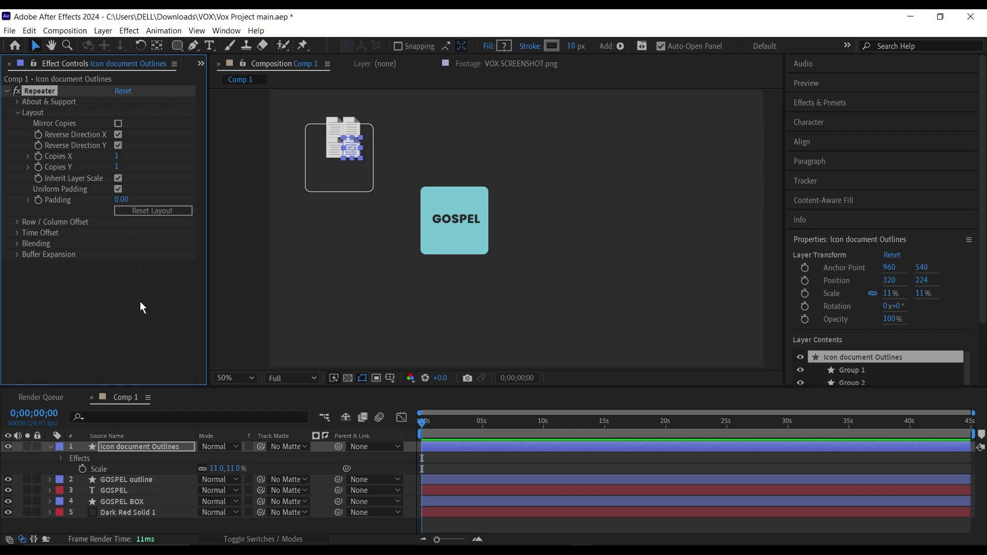
- Set the Repeater's Copies Y to 7
{"action": "left_click", "coordinate": [116, 167]}
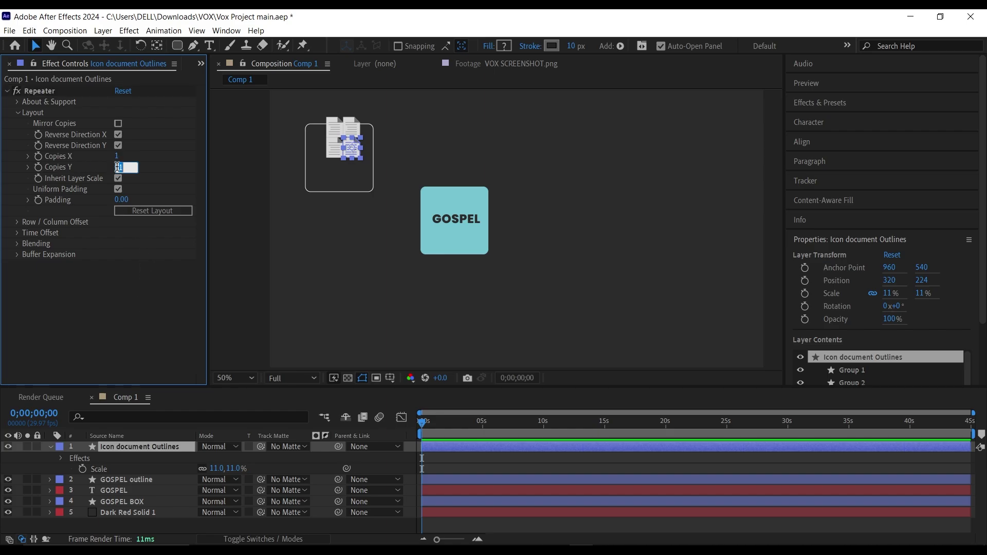
{"action": "type", "text": "7"}
{"action": "key", "text": "Return"}
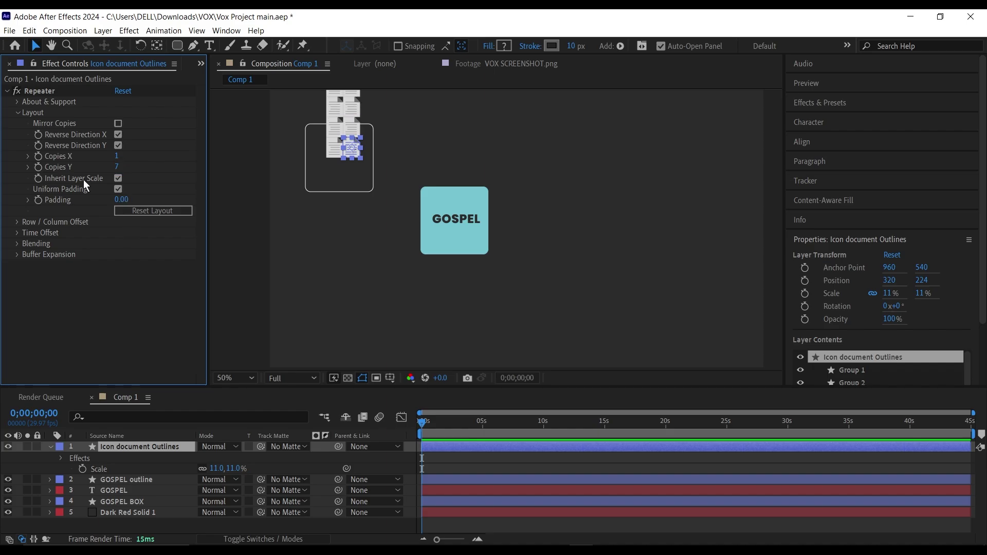
- Disable the Repeater's Uniform Padding and set Padding Y to 800 and Padding X to 160
{"action": "left_click", "coordinate": [118, 189]}
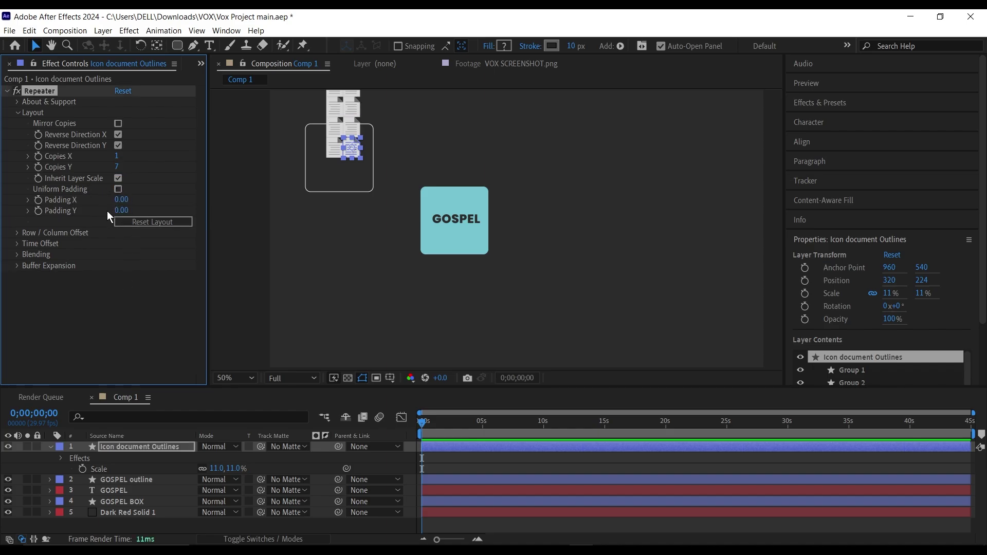
{"action": "left_click", "coordinate": [122, 211]}
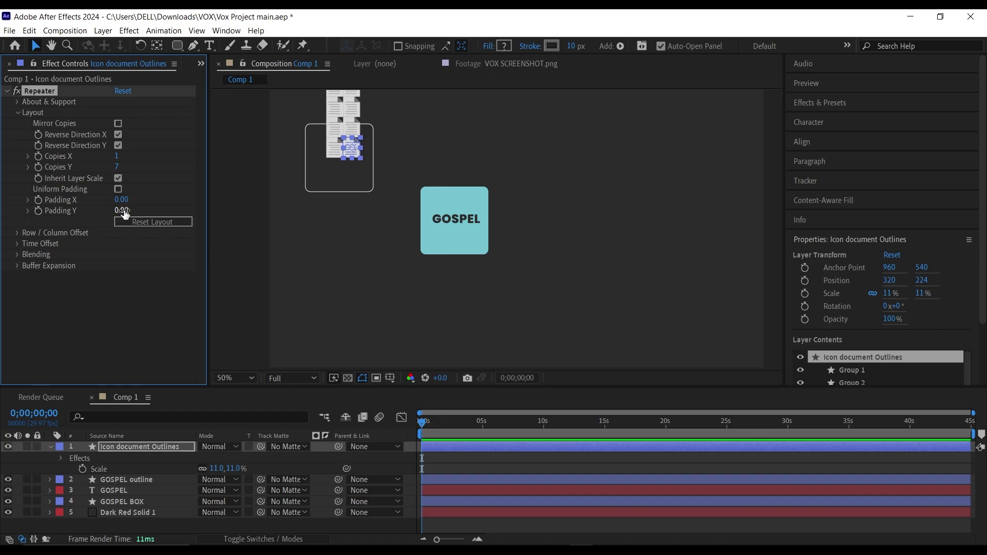
{"action": "type", "text": "800"}
{"action": "key", "text": "Return"}
{"action": "left_click", "coordinate": [121, 199]}
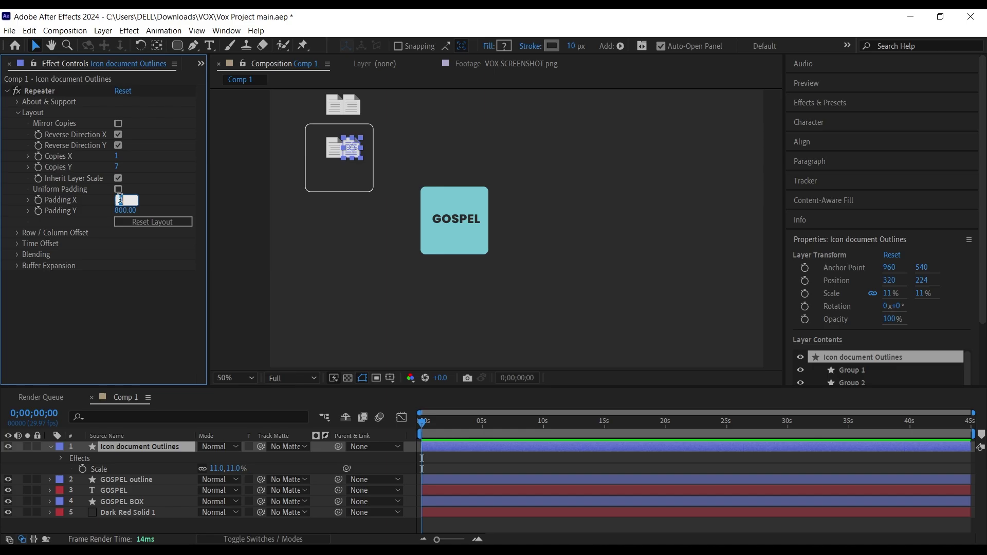
{"action": "type", "text": "160"}
{"action": "key", "text": "Return"}
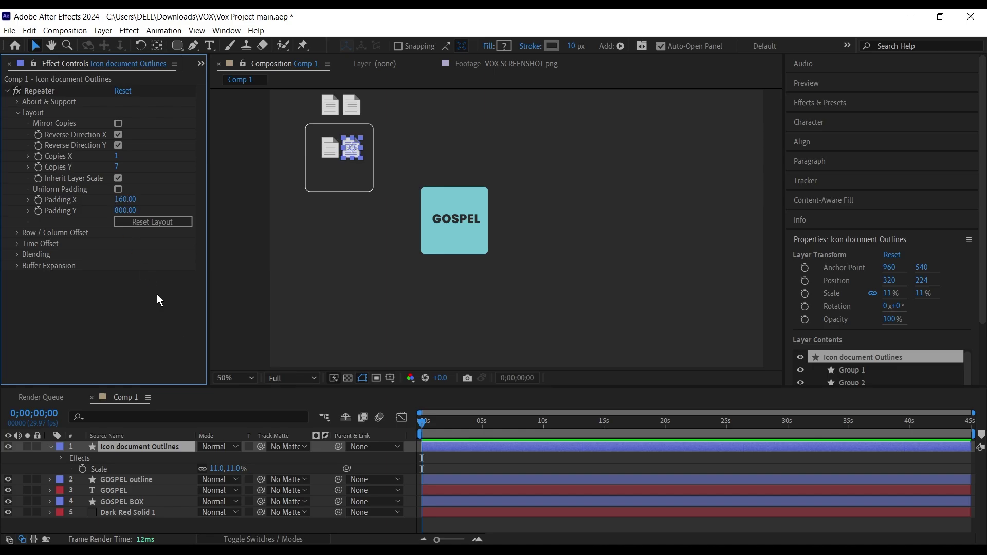
- Set the Repeater's Column Offset to 900 to stagger the two columns of document icons
{"action": "left_click", "coordinate": [18, 232]}
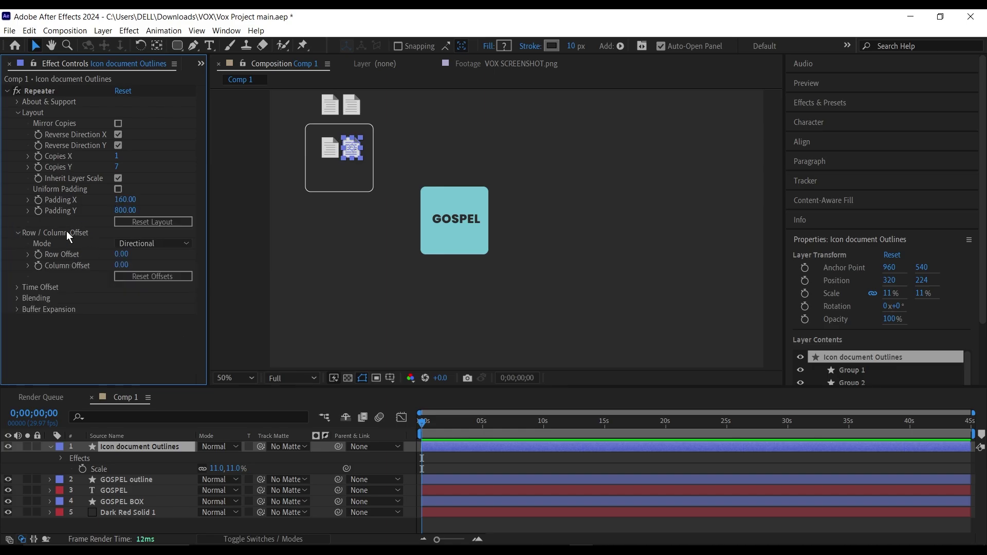
{"action": "left_click", "coordinate": [123, 265]}
{"action": "type", "text": "900"}
{"action": "key", "text": "Return"}
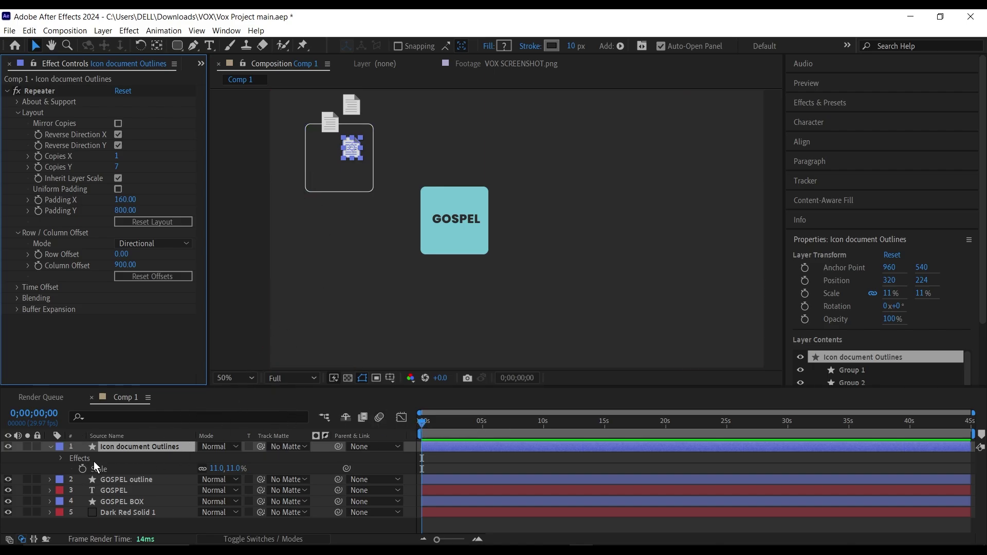
- Set a Position keyframe on the Icon document Outlines layer at 0;00;00;00
{"action": "left_click", "coordinate": [145, 450]}
{"action": "key", "text": "p"}
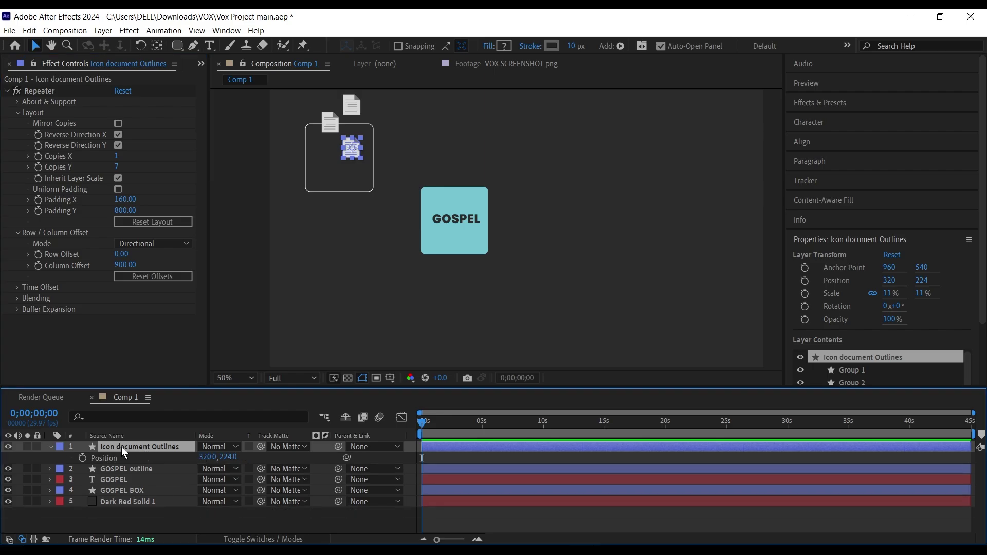
{"action": "left_click", "coordinate": [83, 457]}
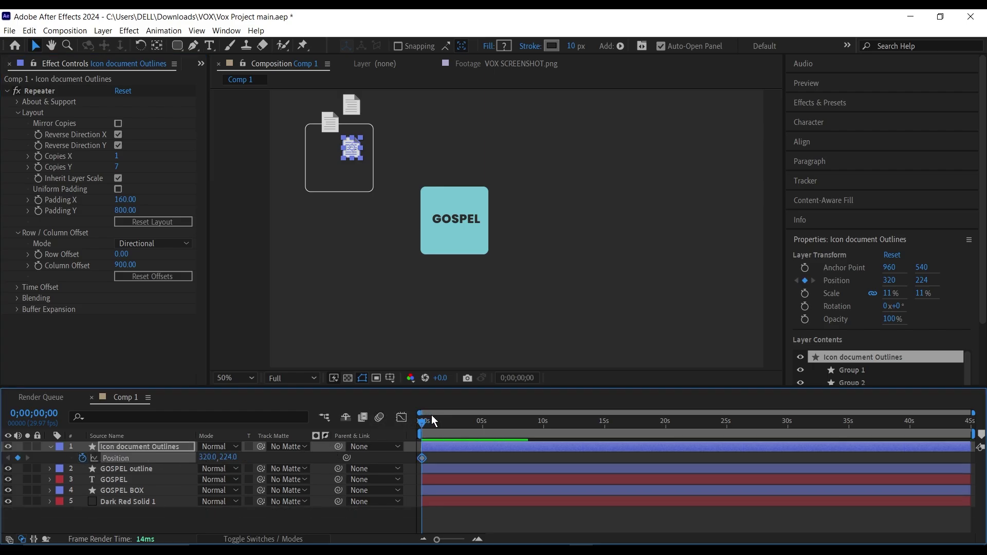
- At 0;00;10;03, move the document icons straight down to a Position of 320, 647 to create the ending keyframe
{"action": "left_click_drag", "start_coordinate": [426, 426], "coordinate": [548, 427]}
{"action": "key", "text": "shift+Down"}
{"action": "key", "text": "shift+Down"}
{"action": "key", "text": "shift+Down"}
{"action": "key", "text": "shift+Down"}
{"action": "key", "text": "shift+Down"}
{"action": "key", "text": "shift+Down"}
{"action": "key", "text": "shift+Down"}
{"action": "key", "text": "shift+Down"}
{"action": "key", "text": "shift+Down"}
{"action": "key", "text": "shift+Down"}
{"action": "key", "text": "shift+Down"}
{"action": "key", "text": "shift+Down"}
{"action": "key", "text": "shift+Down"}
{"action": "key", "text": "shift+Down"}
{"action": "key", "text": "shift+Down"}
{"action": "key", "text": "shift+Down"}
{"action": "key", "text": "shift+Down"}
{"action": "key", "text": "shift+Down"}
{"action": "key", "text": "shift+Down"}
{"action": "key", "text": "shift+Down"}
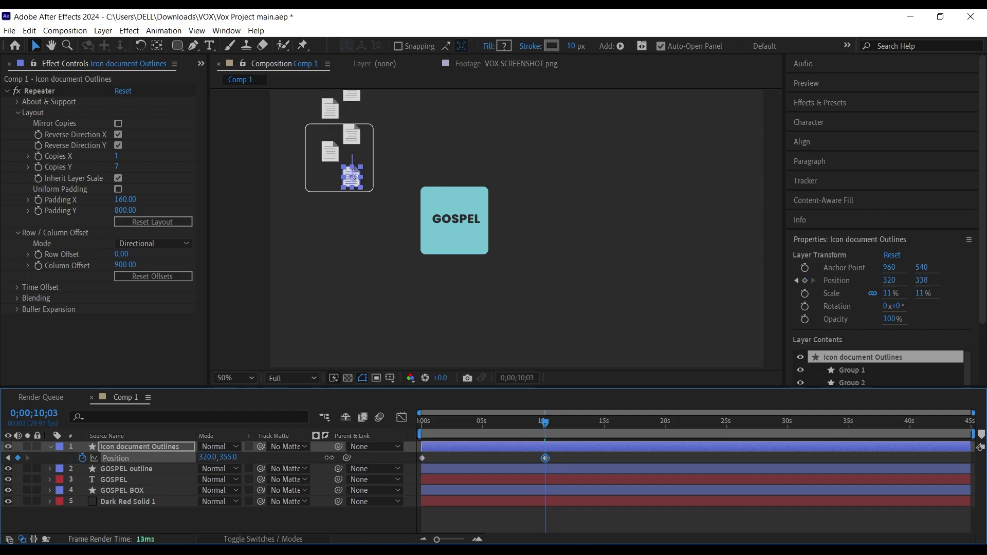
{"action": "key", "text": "shift+Up"}
{"action": "key", "text": "shift+Up"}
{"action": "key", "text": "shift+Up"}
{"action": "key", "text": "shift+Up"}
{"action": "key", "text": "shift+Up"}
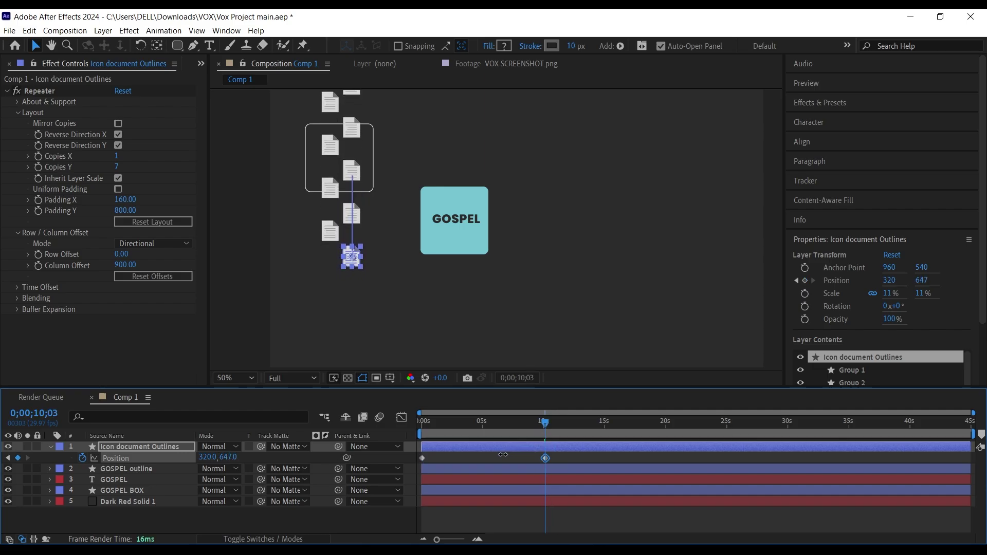
- Set the starting Position keyframe at 0;00;00;00 to 320, 76 and shift the ending keyframe to about 10 seconds
{"action": "key", "text": "Home"}
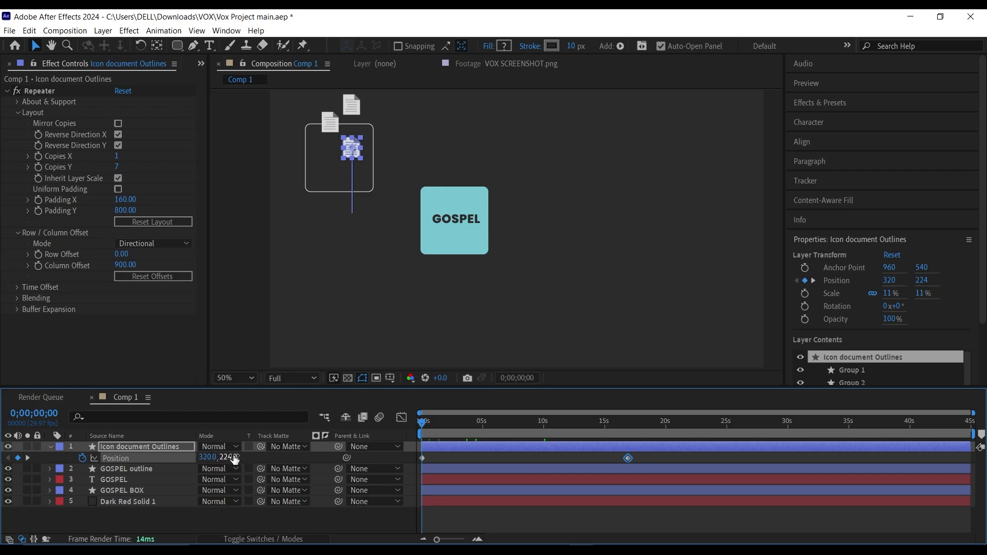
{"action": "left_click_drag", "start_coordinate": [233, 457], "coordinate": [145, 446]}
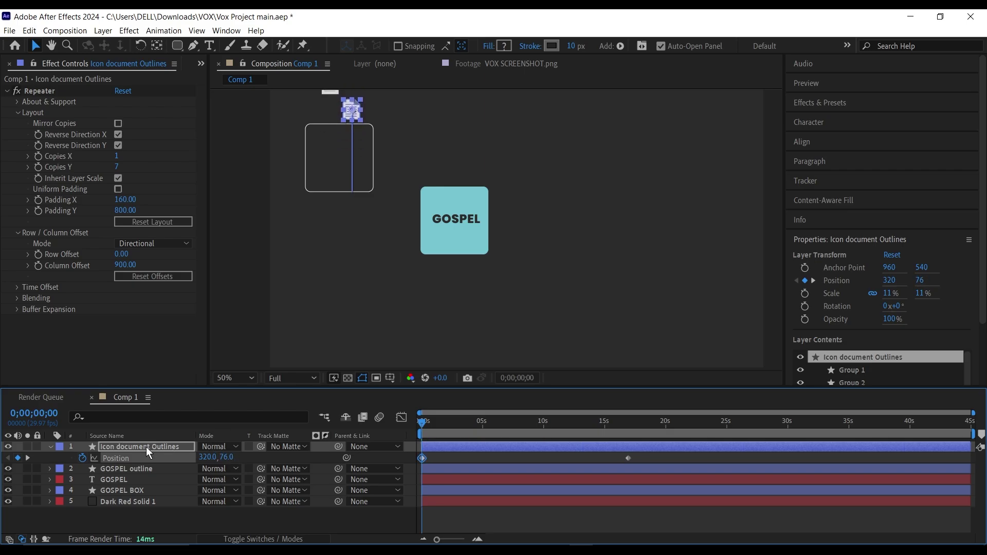
{"action": "left_click_drag", "start_coordinate": [629, 458], "coordinate": [551, 458]}
{"action": "key", "text": "space"}
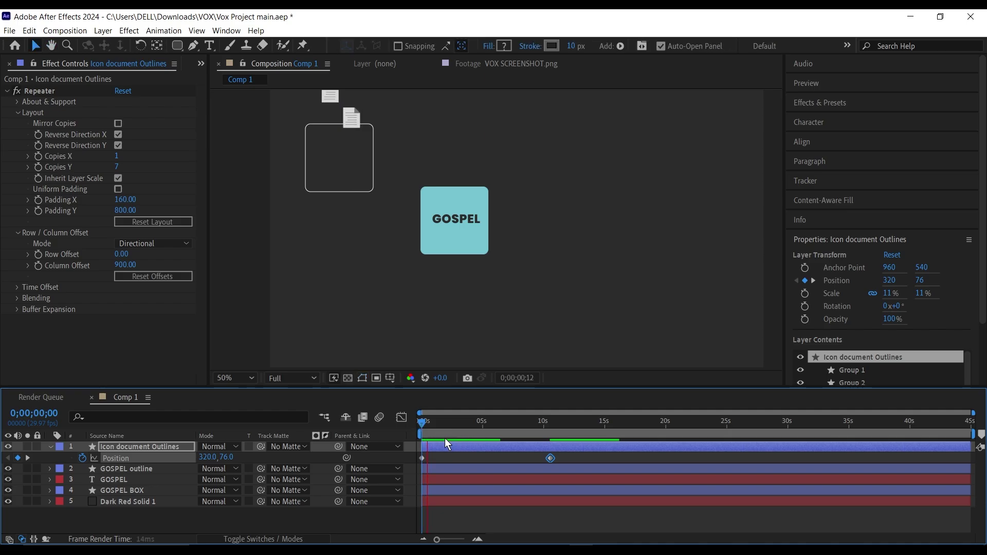
{"action": "key", "text": "space"}
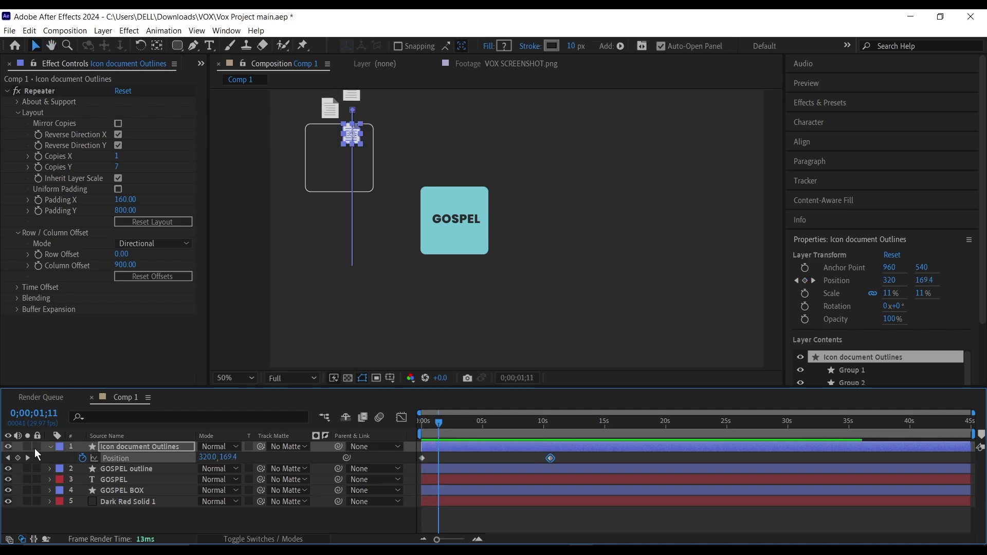
- Pre-compose the Icon document Outlines layer as Icon document Outlines Comp 1, moving all attributes into the new composition
{"action": "left_click", "coordinate": [49, 447]}
{"action": "right_click", "coordinate": [156, 444]}
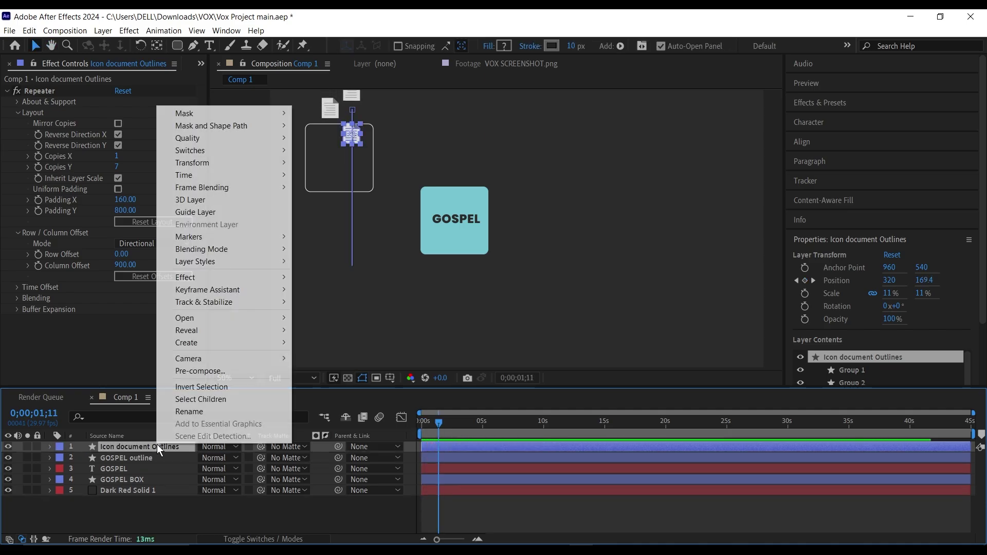
{"action": "left_click", "coordinate": [201, 371]}
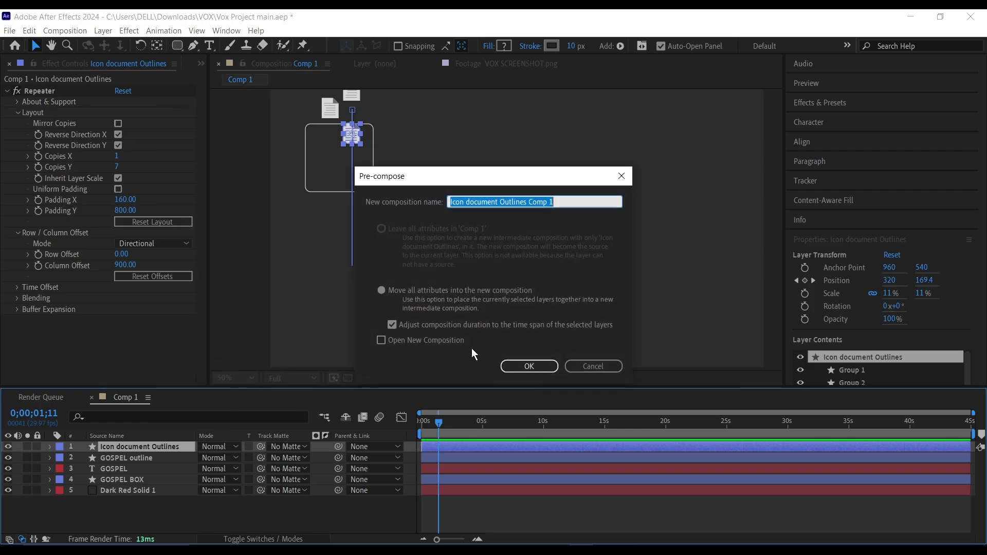
{"action": "key", "text": "Return"}
- Mask the pre-composed document icons with a rounded rectangle matching the outlined box, and preview the animation from the start
{"action": "left_click_drag", "start_coordinate": [177, 51], "coordinate": [225, 62]}
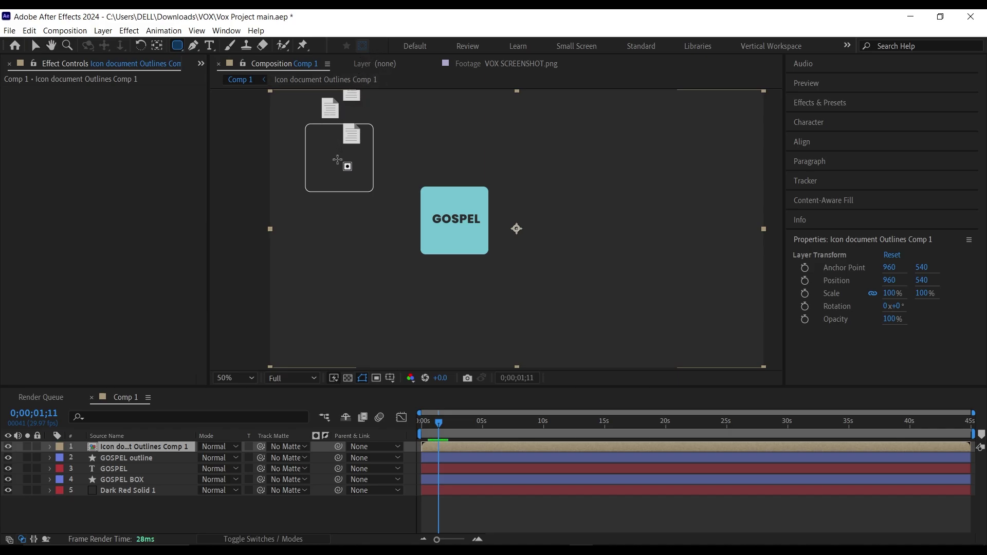
{"action": "left_click_drag", "start_coordinate": [337, 160], "coordinate": [369, 192]}
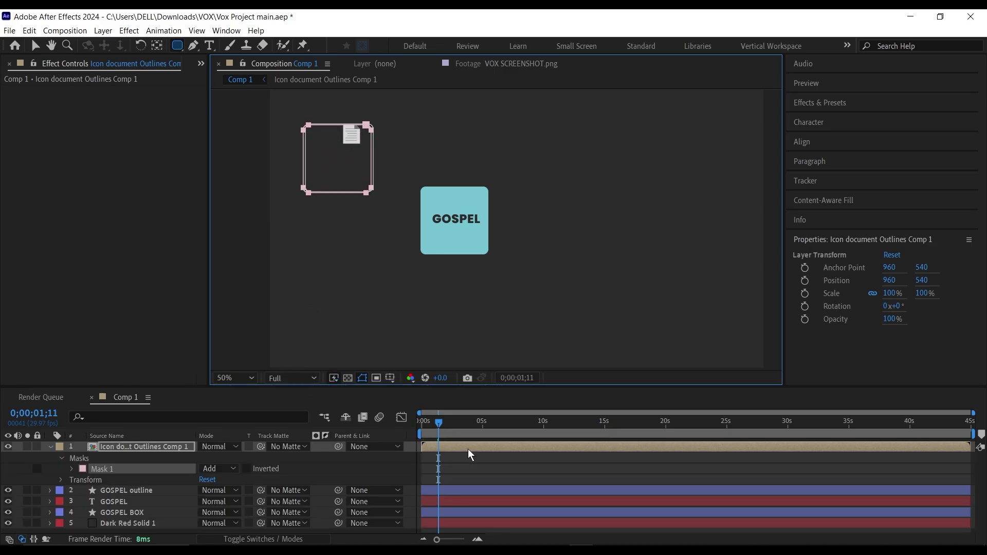
{"action": "left_click_drag", "start_coordinate": [440, 425], "coordinate": [421, 424]}
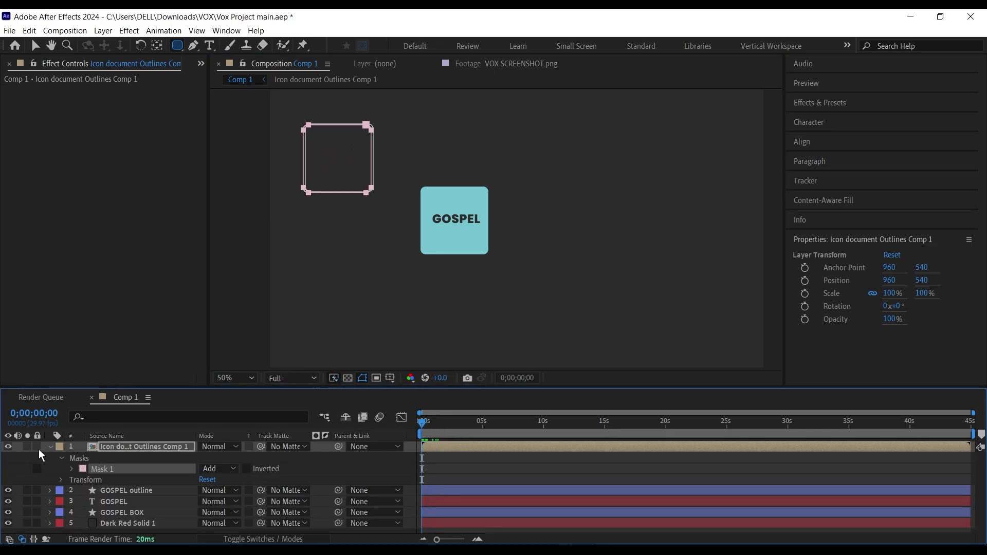
{"action": "left_click", "coordinate": [50, 446]}
{"action": "key", "text": "space"}
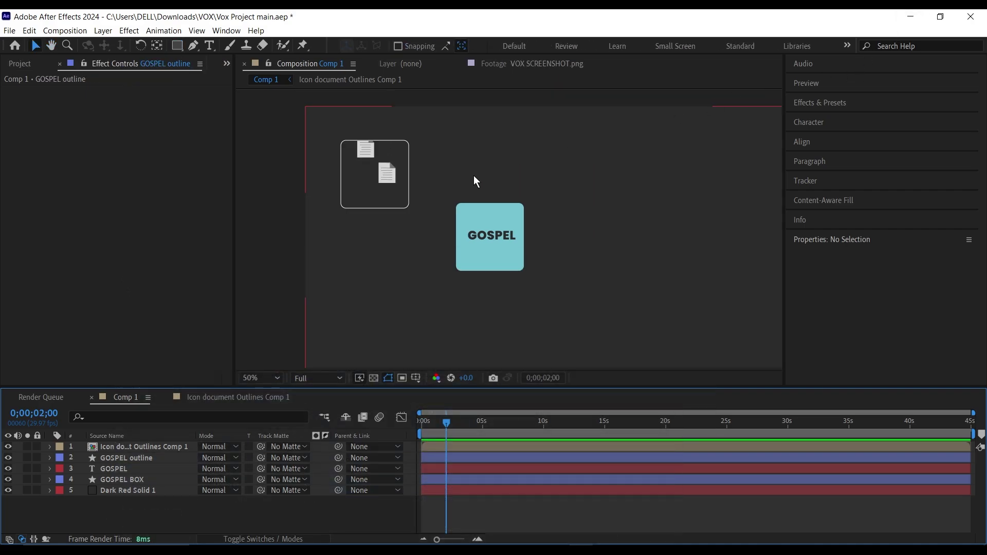
- Duplicate the GOSPEL outline layer and place the copy above all other layers
{"action": "left_click", "coordinate": [140, 461]}
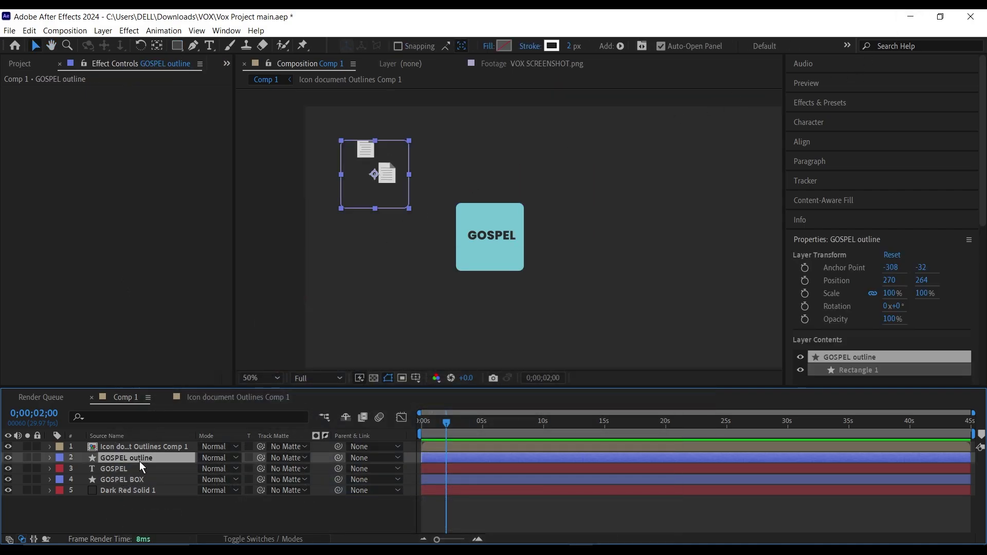
{"action": "key", "text": "ctrl+d"}
{"action": "left_click_drag", "start_coordinate": [142, 461], "coordinate": [141, 443]}
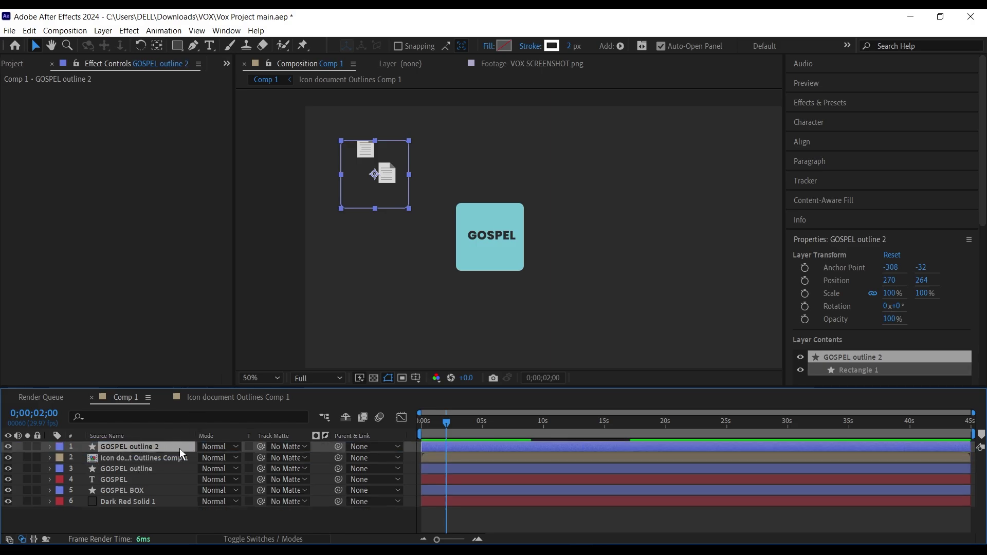
- Set the duplicated outline's Position Y to 264*3 to place the second box below the first
{"action": "key", "text": "p"}
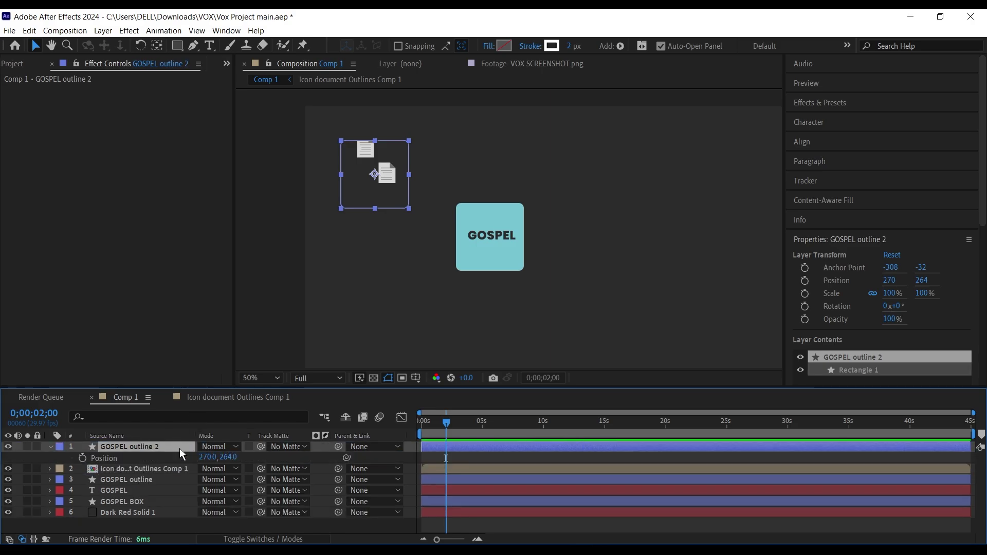
{"action": "left_click", "coordinate": [229, 457]}
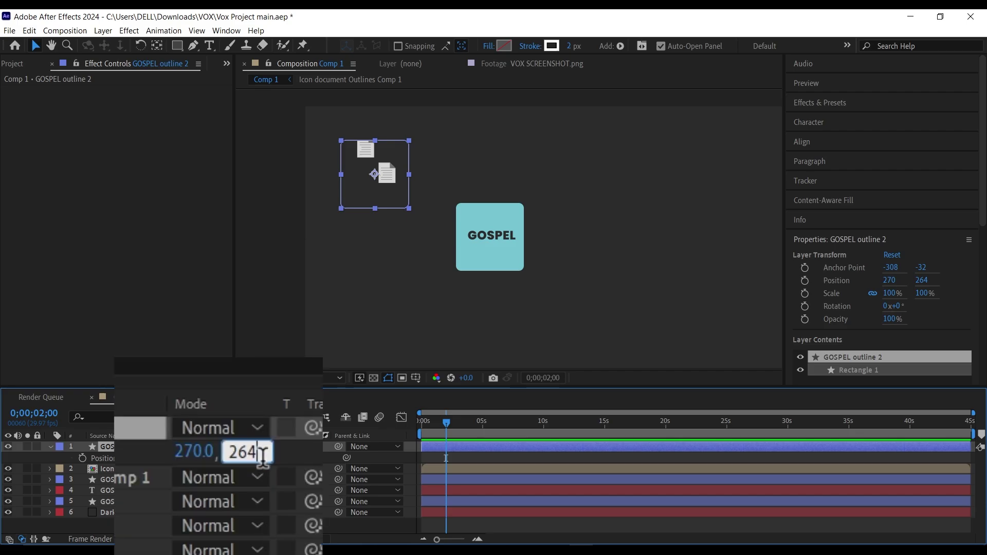
{"action": "type", "text": "*3"}
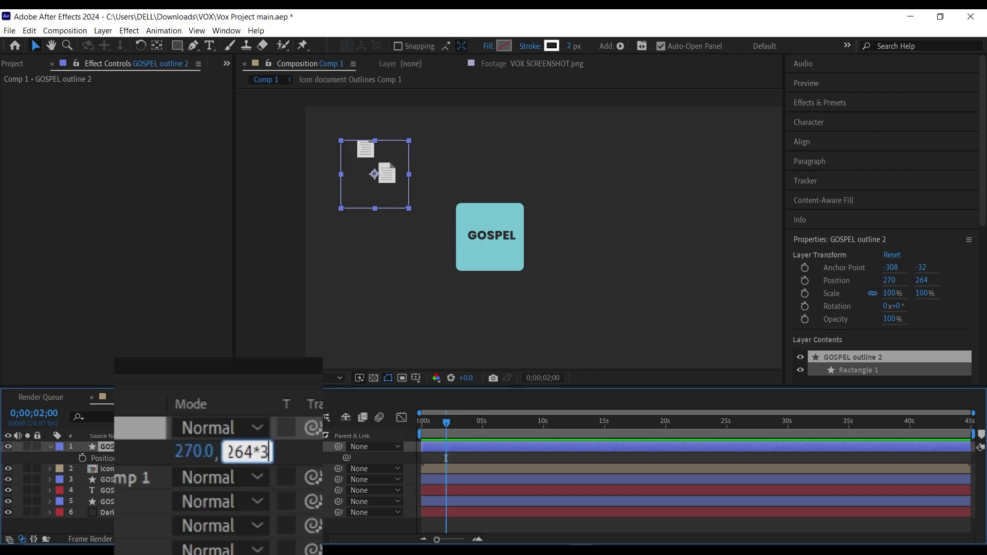
{"action": "left_click", "coordinate": [314, 463]}
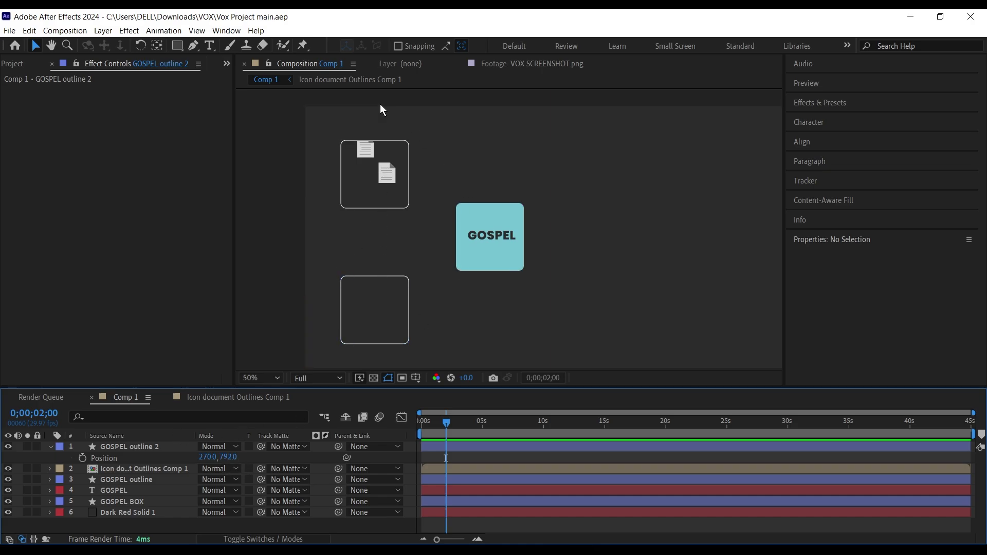
{"action": "left_click", "coordinate": [499, 64]}
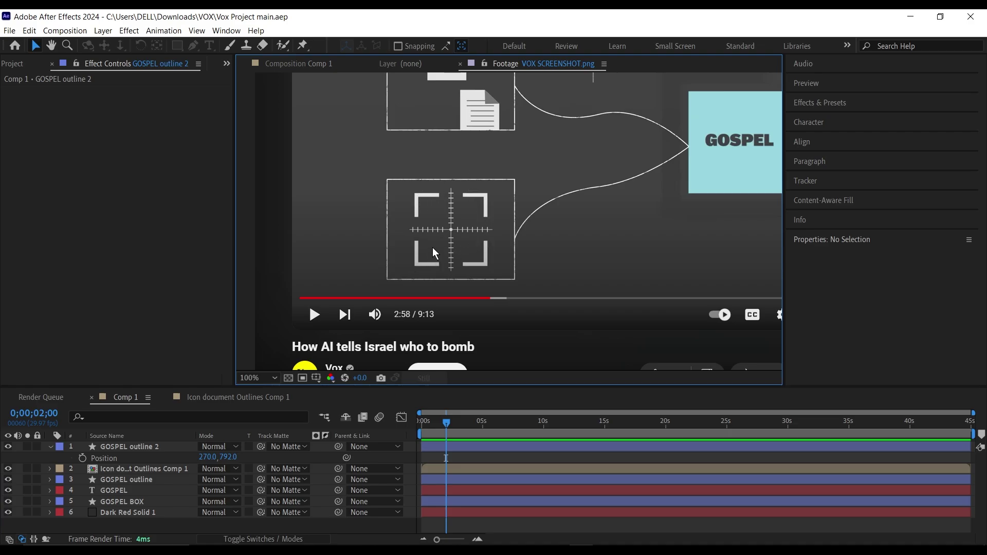
{"action": "left_click", "coordinate": [305, 66]}
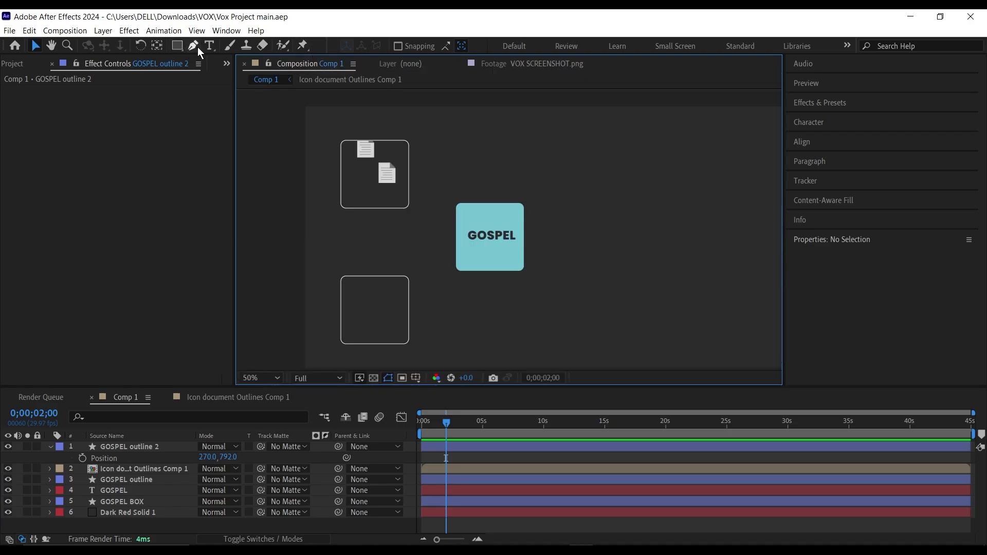
{"action": "left_click", "coordinate": [196, 47]}
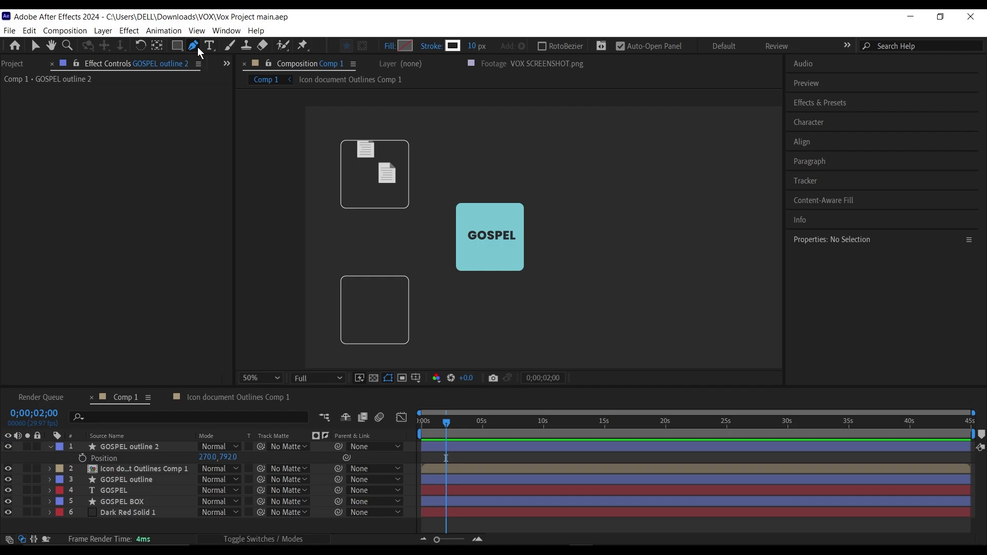
{"action": "left_click", "coordinate": [461, 170]}
{"action": "left_click", "coordinate": [461, 149]}
{"action": "left_click", "coordinate": [502, 149]}
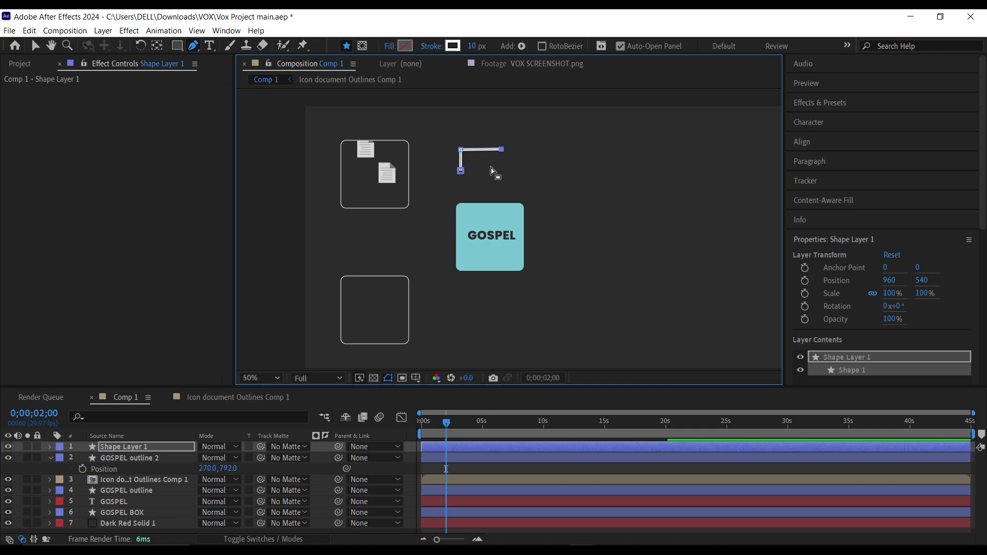
{"action": "key", "text": "ctrl+z"}
{"action": "key", "text": "ctrl+z"}
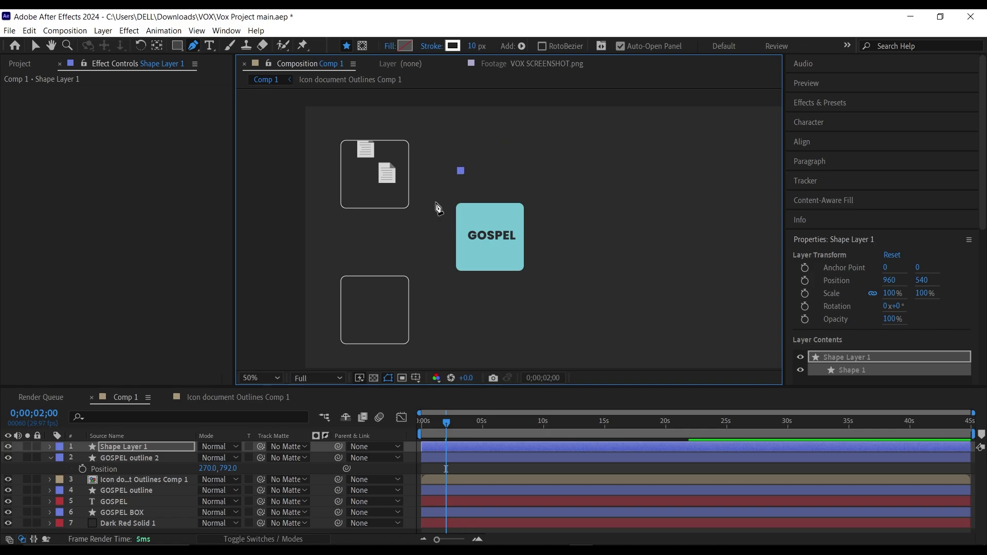
{"action": "key", "text": "ctrl+z"}
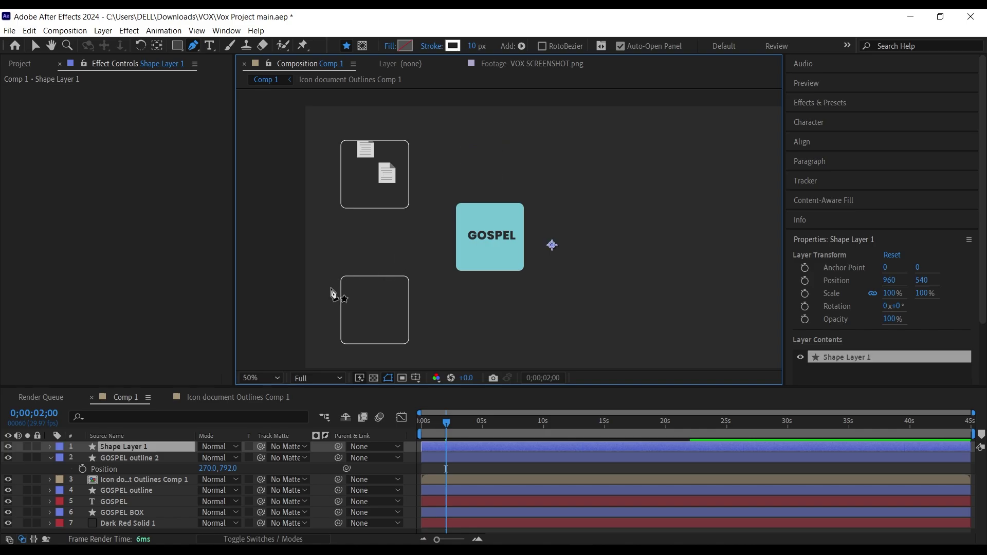
{"action": "key", "text": "ctrl+z"}
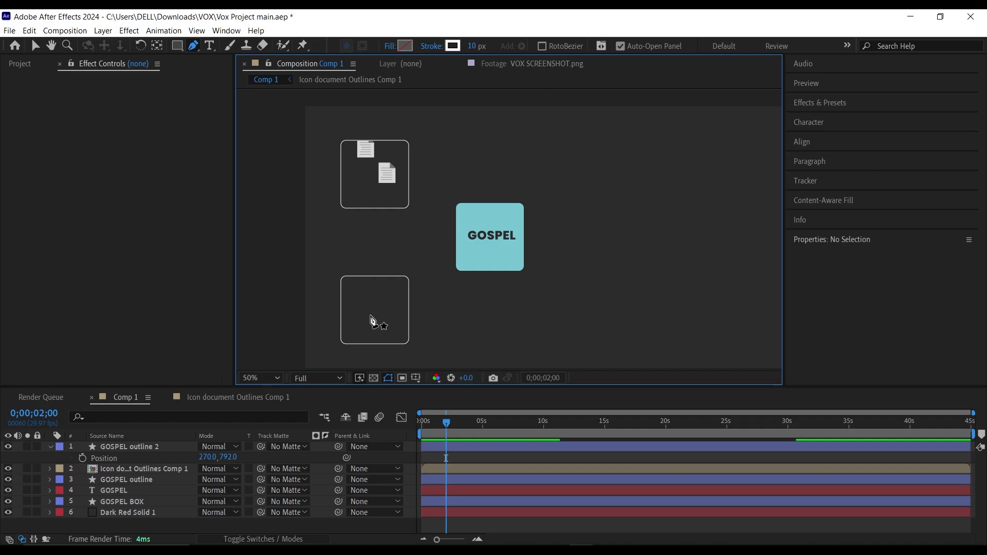
- Draw an unfilled square with a 10 px white stroke, centred inside the lower outlined box
{"action": "left_click", "coordinate": [178, 46]}
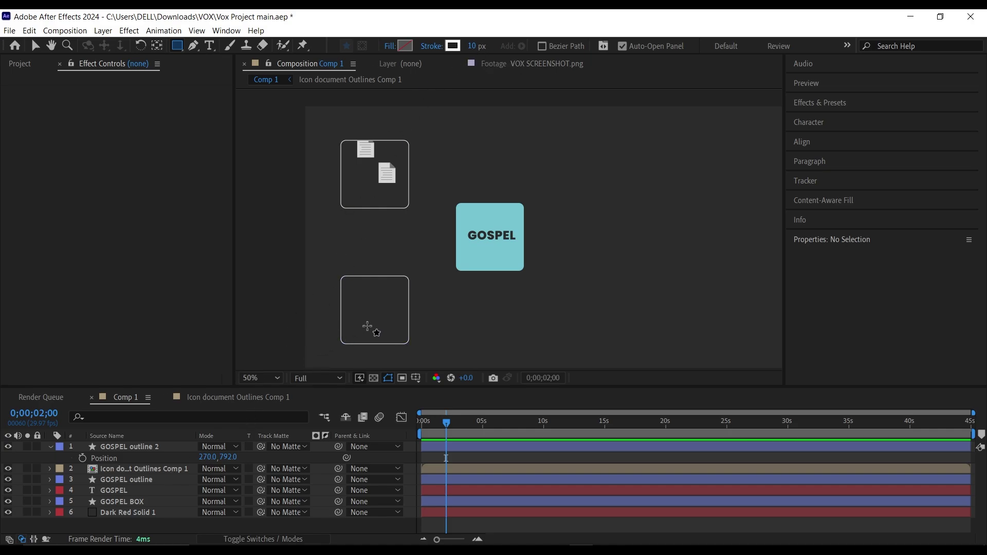
{"action": "scroll", "coordinate": [370, 326], "scroll_direction": "up", "scroll_amount": 2}
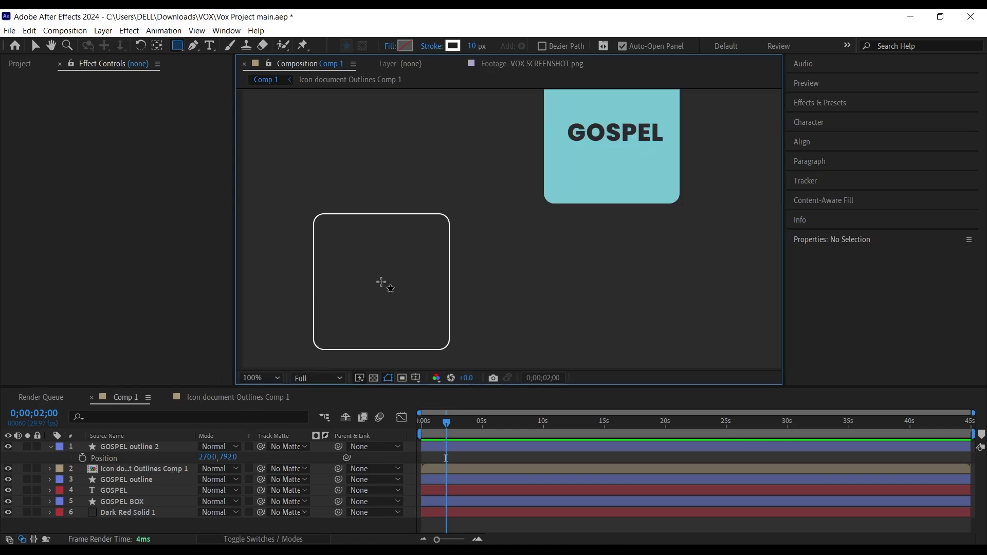
{"action": "left_click_drag", "start_coordinate": [380, 282], "coordinate": [431, 330]}
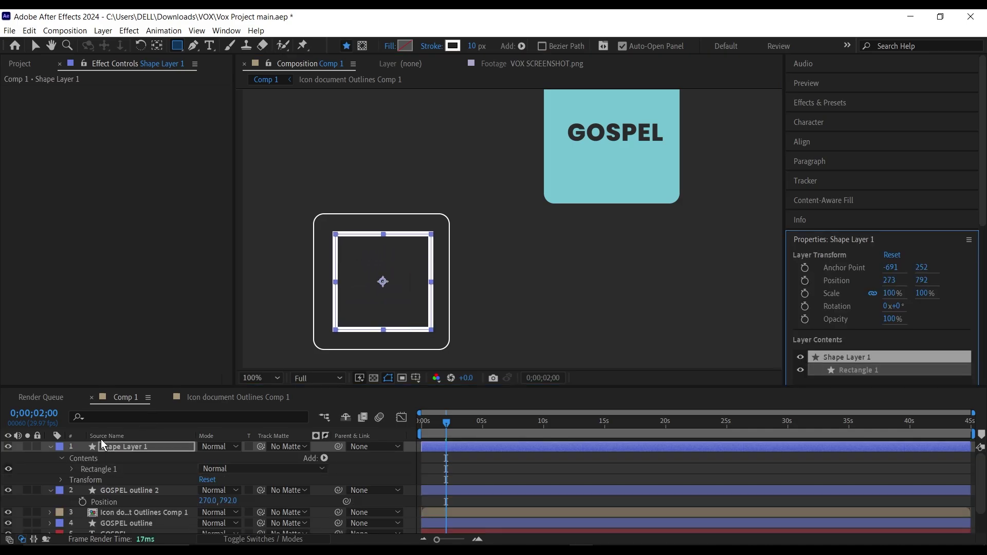
- Add dashes to the square's Stroke 1 with a Dash of 83 and a Gap of 370
{"action": "left_click", "coordinate": [71, 469]}
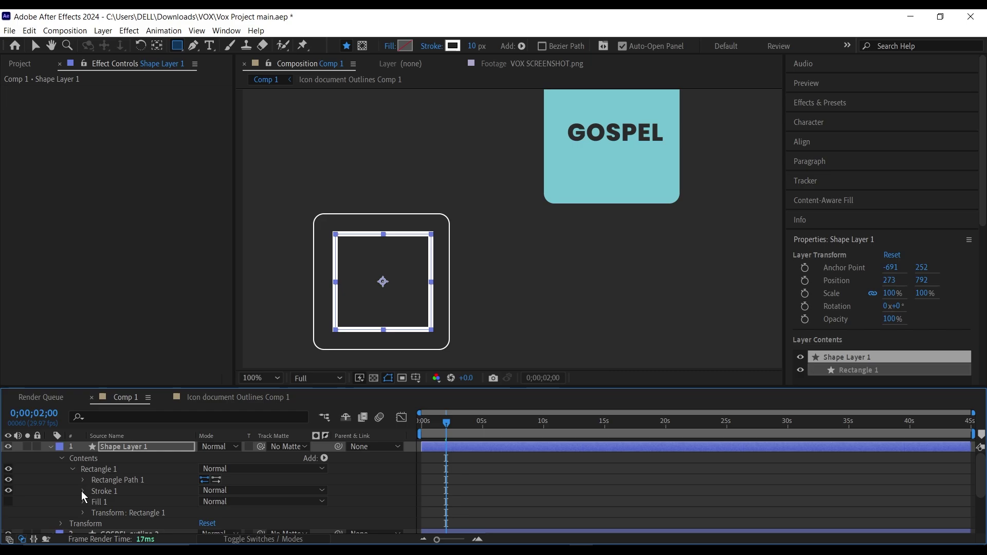
{"action": "left_click", "coordinate": [81, 491]}
{"action": "scroll", "coordinate": [183, 498], "scroll_direction": "down", "scroll_amount": 3}
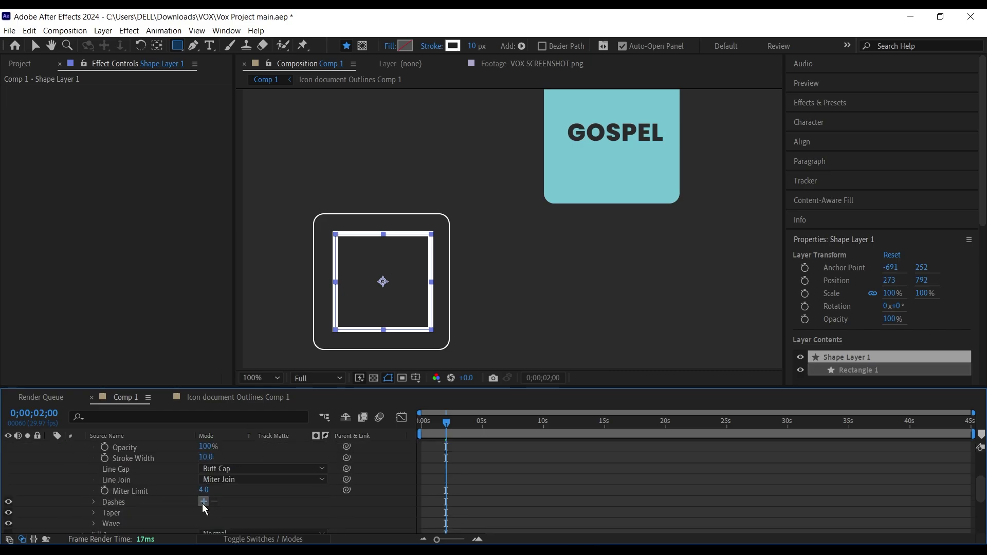
{"action": "left_click", "coordinate": [203, 502]}
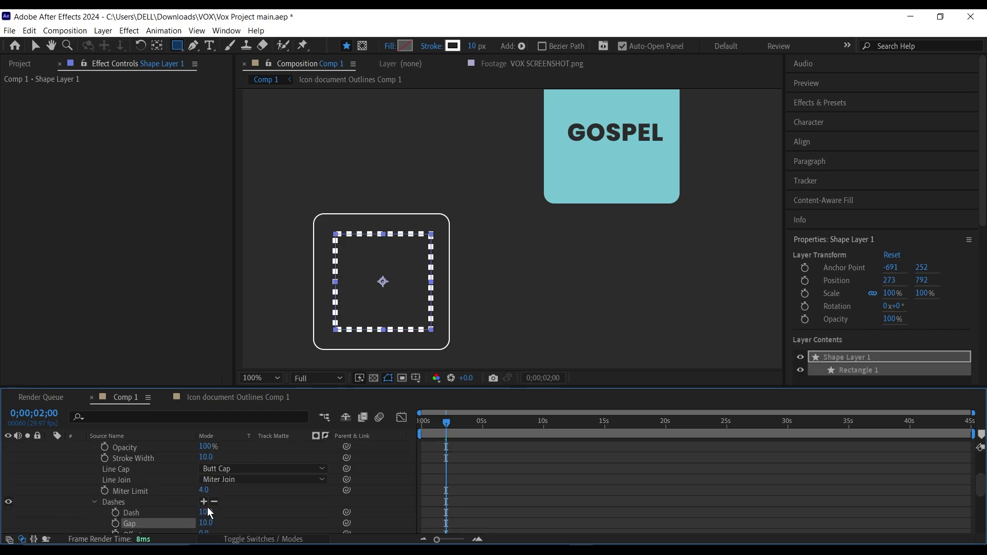
{"action": "left_click", "coordinate": [206, 511]}
{"action": "type", "text": "83"}
{"action": "left_click", "coordinate": [208, 523]}
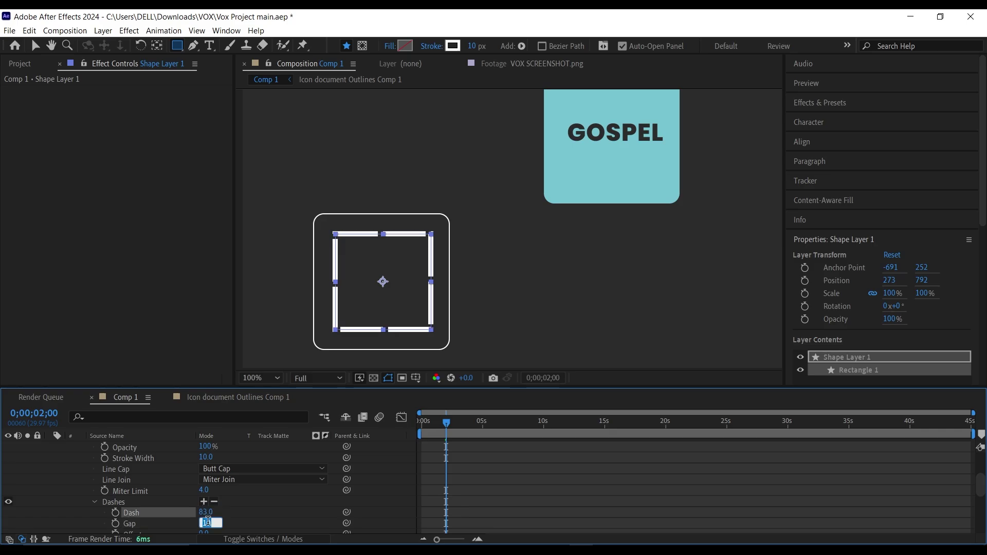
{"action": "type", "text": "370"}
{"action": "left_click", "coordinate": [234, 511]}
- Set the dash Offset to 120 so the dash forms a bracket at the square's lower-left corner
{"action": "scroll", "coordinate": [235, 509], "scroll_direction": "down", "scroll_amount": 1}
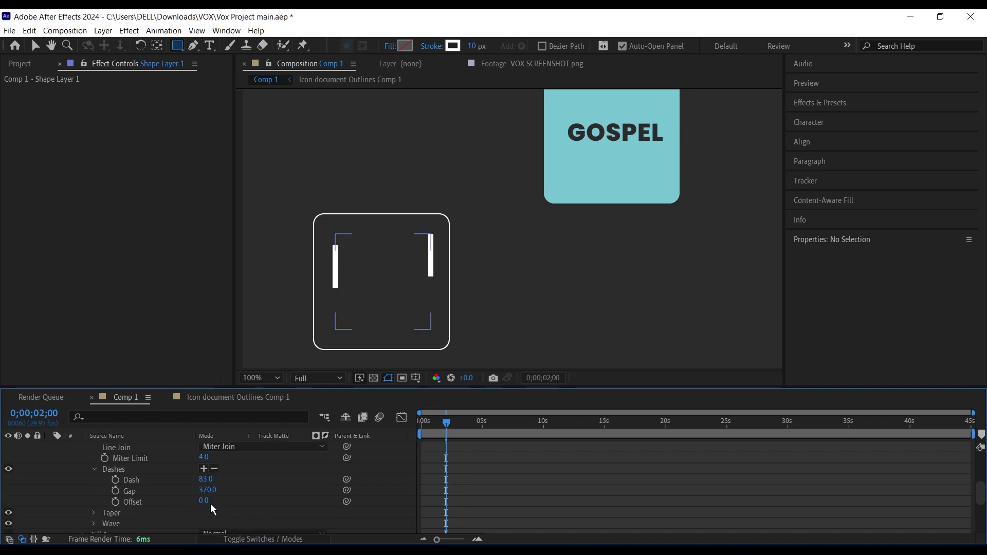
{"action": "left_click_drag", "start_coordinate": [203, 502], "coordinate": [273, 495]}
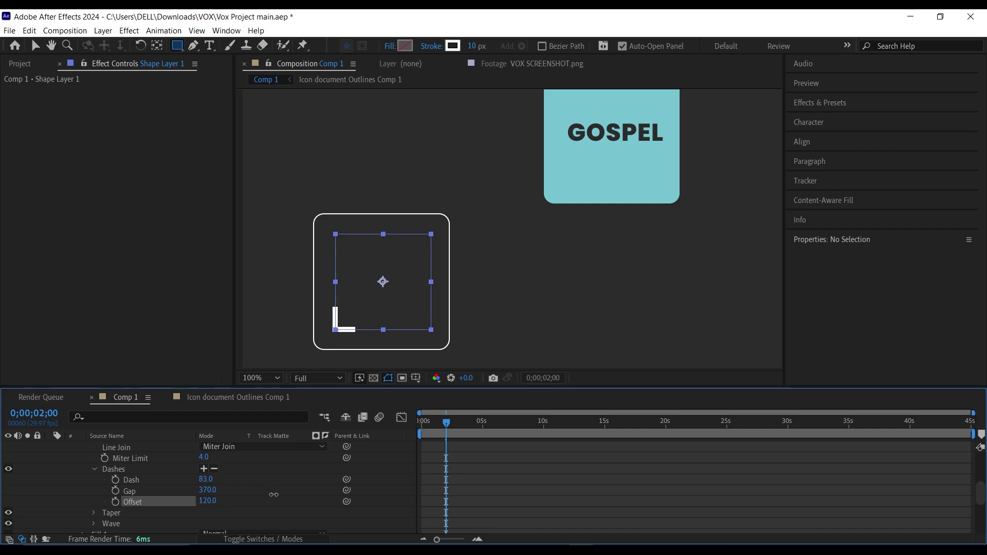
{"action": "scroll", "coordinate": [123, 470], "scroll_direction": "up", "scroll_amount": 3}
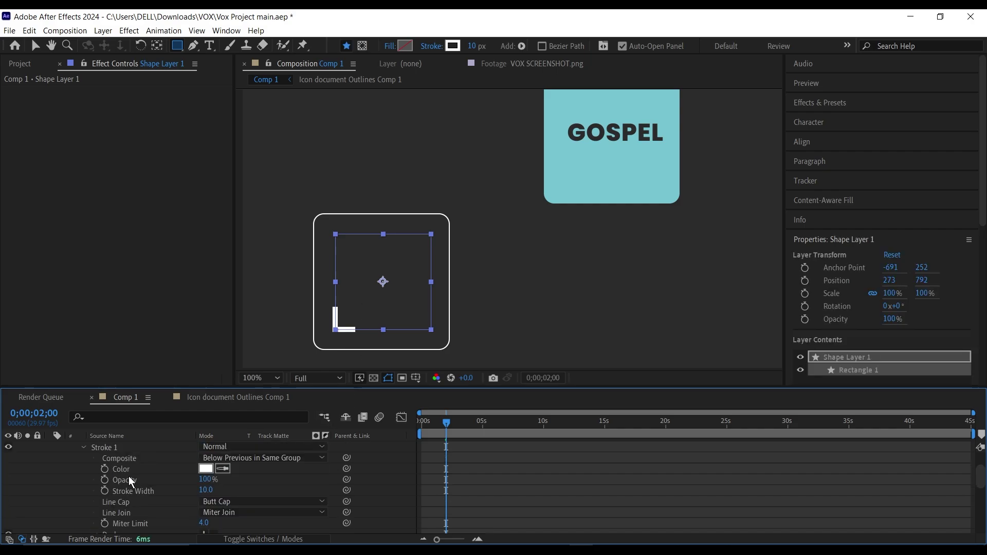
- Set the Line Join of the bracket's Stroke 1 to Round Join
{"action": "left_click", "coordinate": [230, 480]}
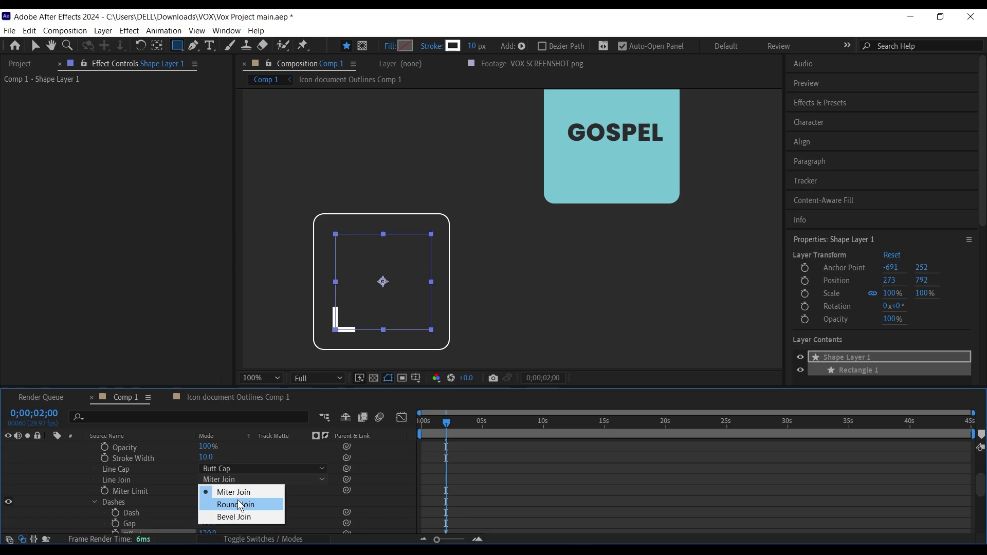
{"action": "left_click", "coordinate": [237, 504]}
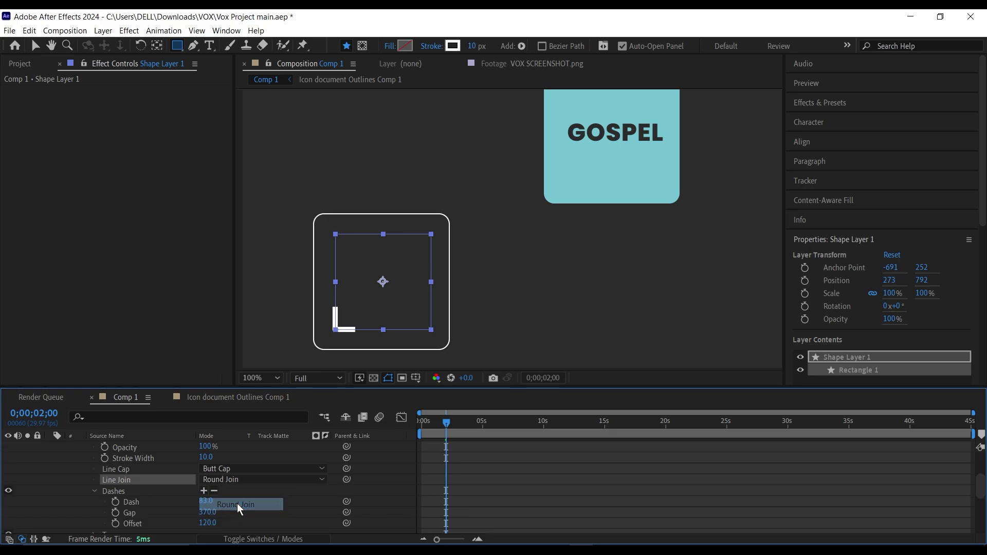
{"action": "left_click", "coordinate": [477, 478]}
{"action": "scroll", "coordinate": [143, 466], "scroll_direction": "up", "scroll_amount": 5}
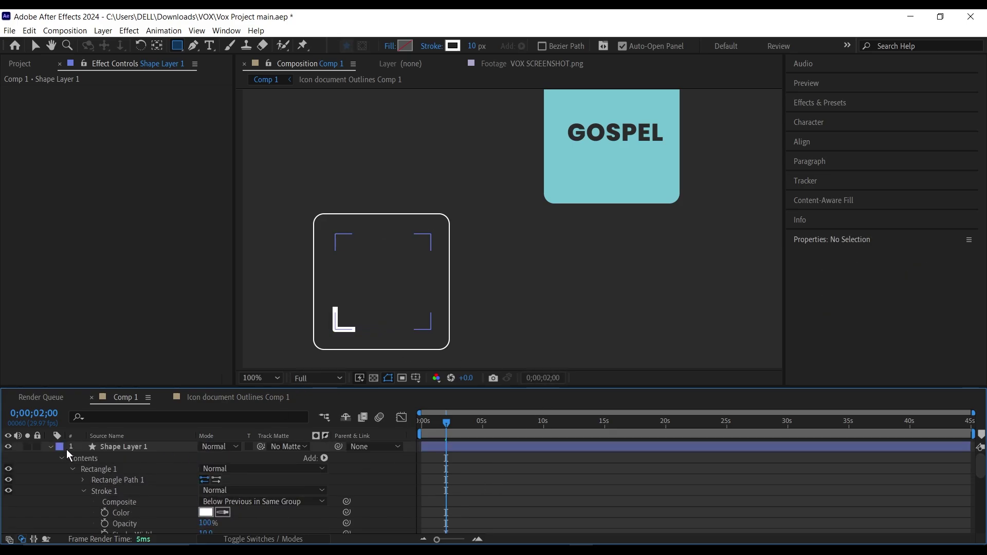
{"action": "left_click", "coordinate": [51, 447]}
- Apply a Mirror effect to Shape Layer 1 and place its Reflection Center on the square's top midpoint, at about 273, 698
{"action": "left_click", "coordinate": [109, 448]}
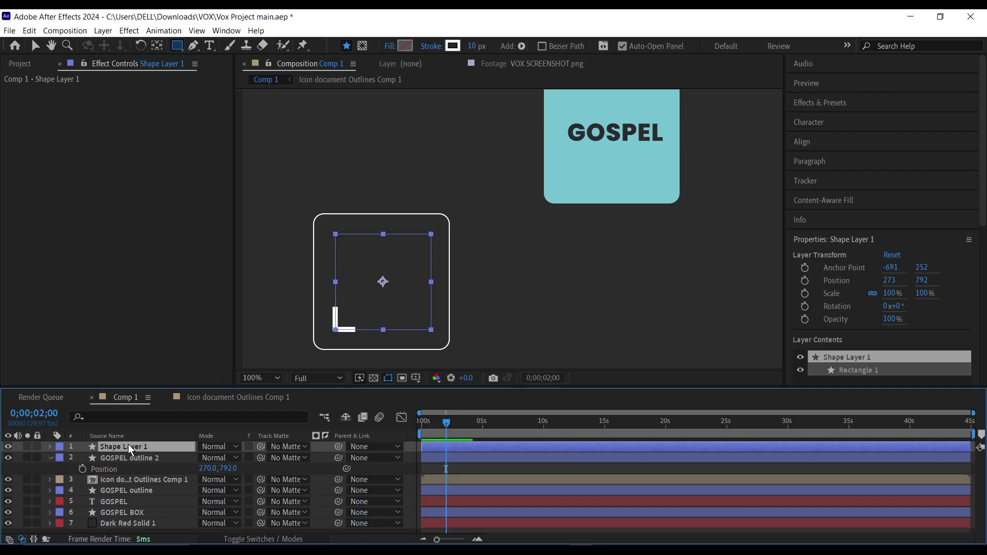
{"action": "key", "text": "ctrl+space"}
{"action": "type", "text": "mi"}
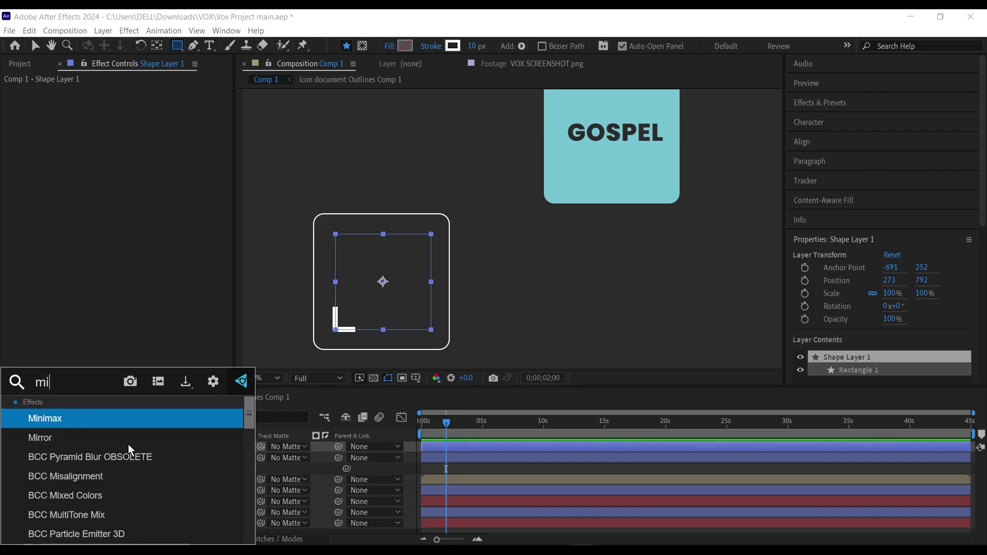
{"action": "type", "text": "rr"}
{"action": "key", "text": "Return"}
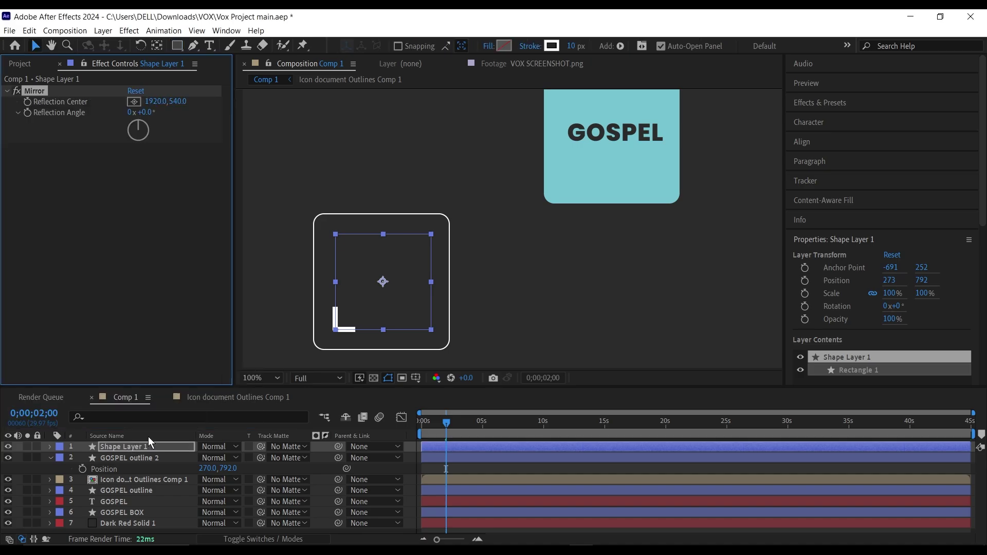
{"action": "left_click", "coordinate": [133, 103]}
{"action": "left_click", "coordinate": [382, 234]}
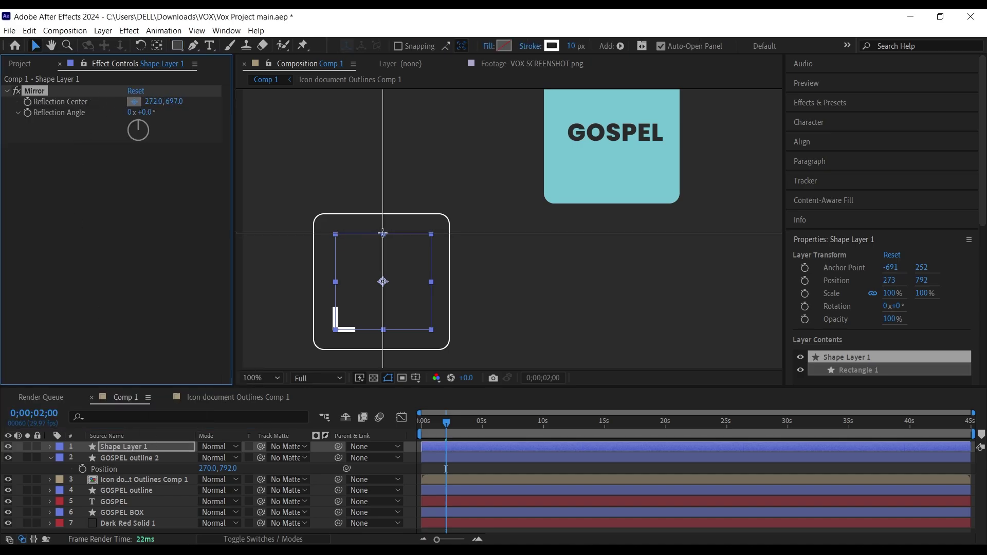
{"action": "left_click", "coordinate": [382, 234]}
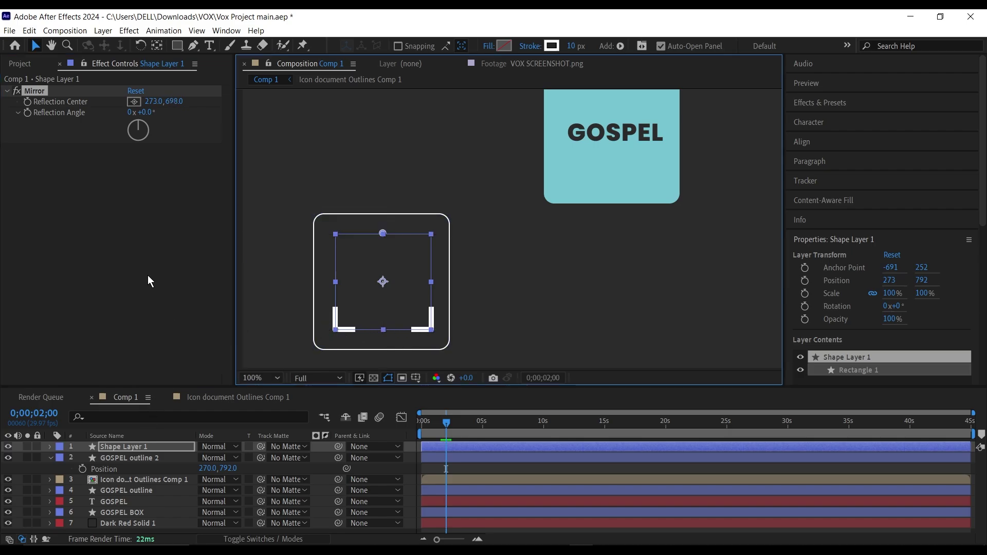
- Duplicate the Mirror effect and set the first one's Reflection Center to about 271, 792 and its Reflection Angle to -90°
{"action": "left_click", "coordinate": [58, 92]}
{"action": "key", "text": "ctrl+d"}
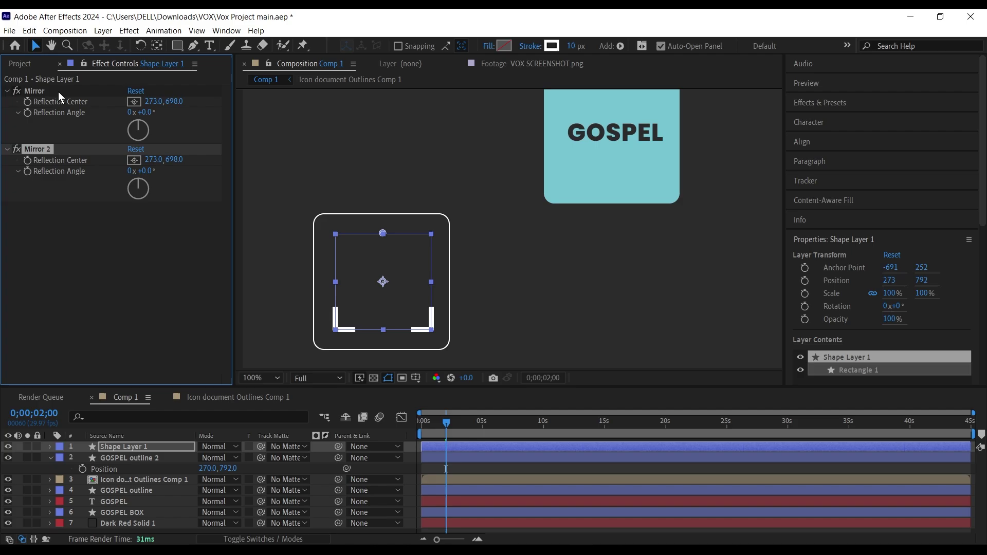
{"action": "left_click", "coordinate": [133, 102]}
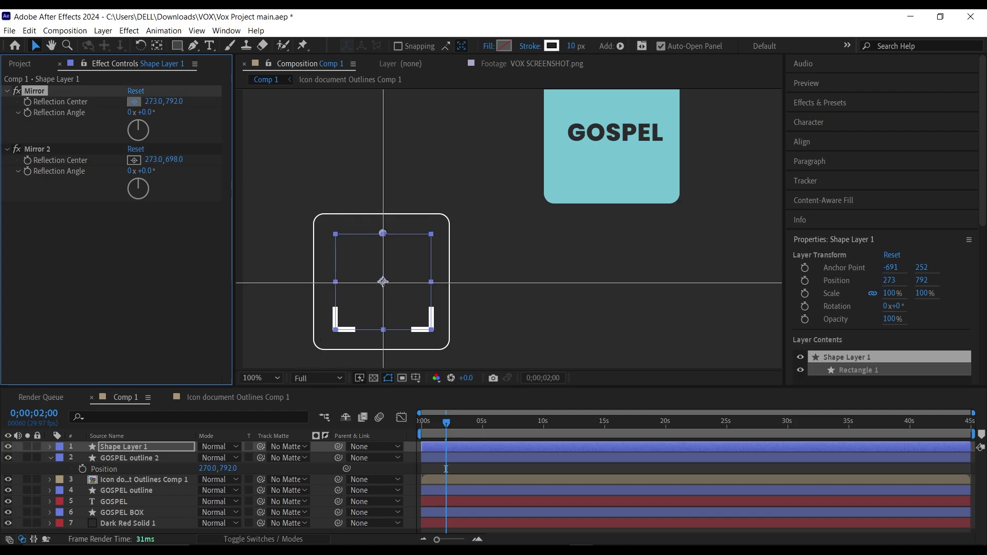
{"action": "left_click", "coordinate": [382, 281]}
{"action": "left_click", "coordinate": [145, 113]}
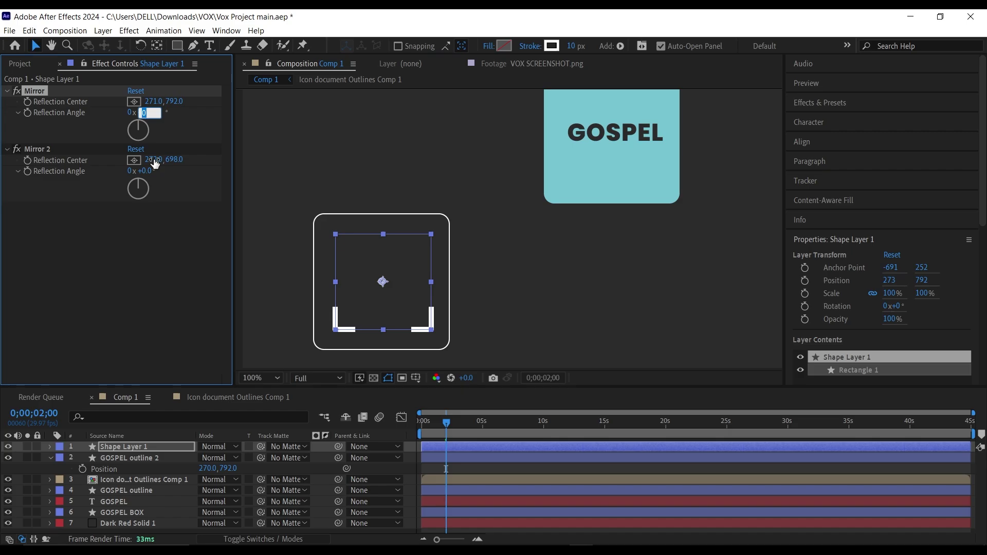
{"action": "type", "text": "-9"}
{"action": "left_click", "coordinate": [53, 461]}
{"action": "key", "text": "space"}
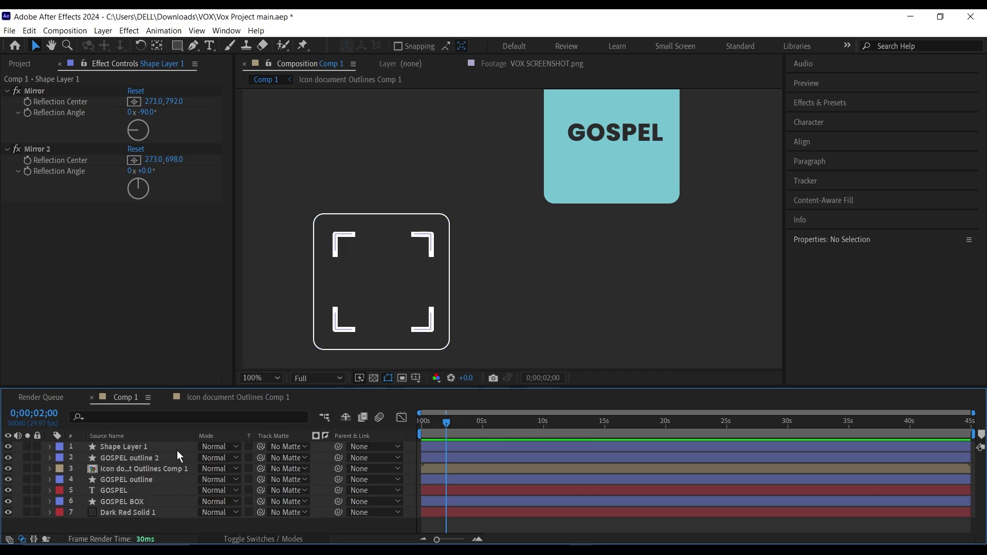
- Draw a straight vertical line with a 2 px stroke inside the bracketed box, using the proportional grid as a temporary guide
{"action": "left_click", "coordinate": [196, 46]}
{"action": "left_click", "coordinate": [416, 379]}
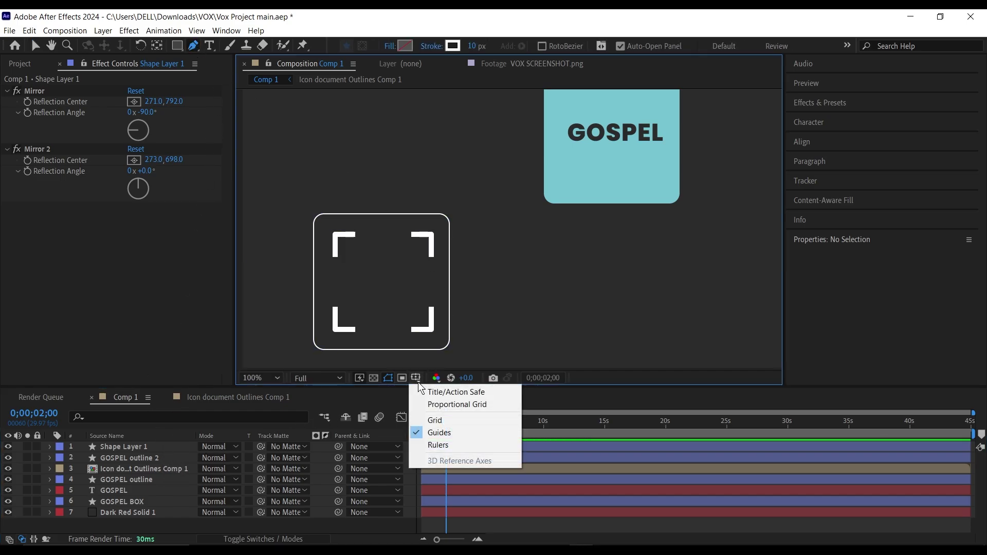
{"action": "left_click", "coordinate": [448, 403]}
{"action": "key", "text": "period"}
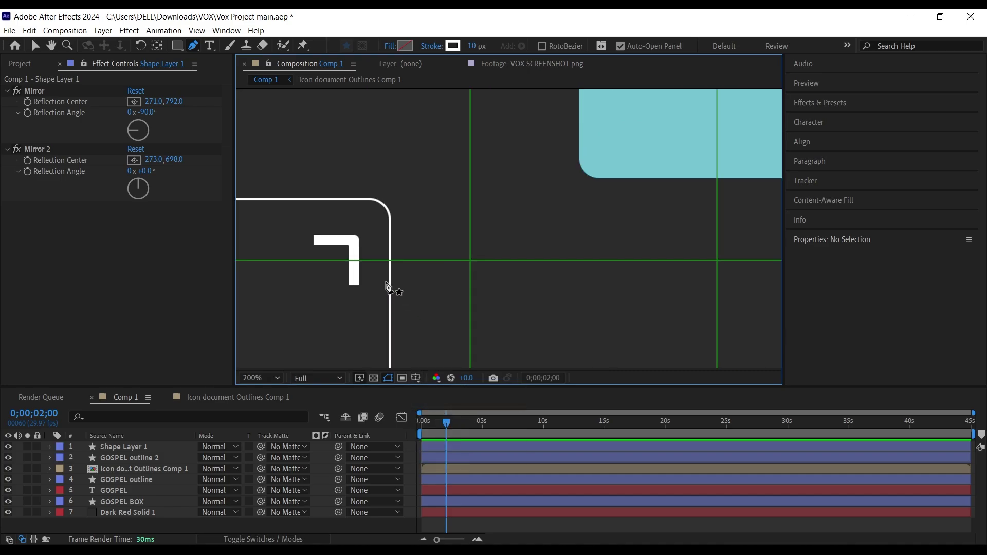
{"action": "scroll", "coordinate": [390, 288], "scroll_direction": "left", "scroll_amount": 5}
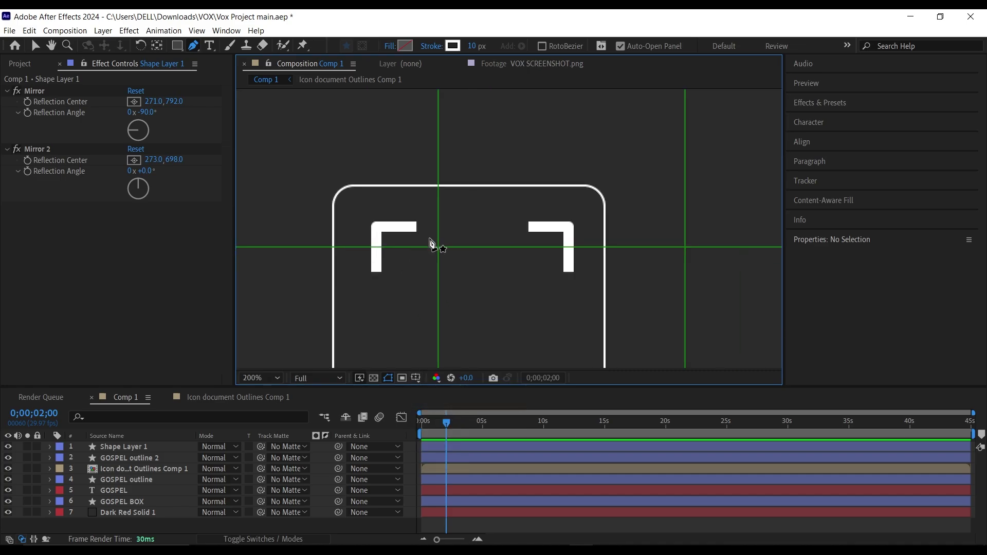
{"action": "left_click", "coordinate": [441, 213]}
{"action": "scroll", "coordinate": [461, 311], "scroll_direction": "down", "scroll_amount": 3}
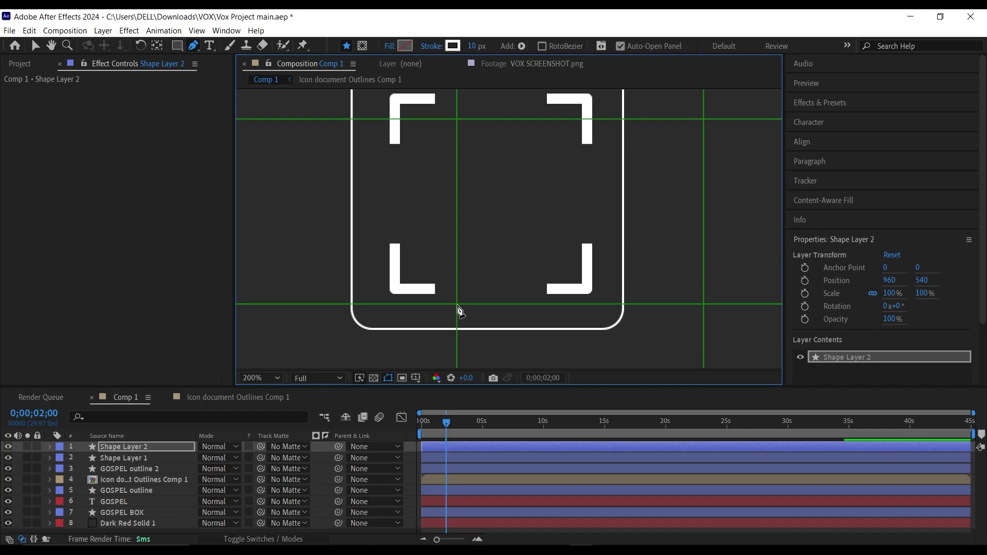
{"action": "left_click", "coordinate": [458, 307]}
{"action": "key", "text": "comma"}
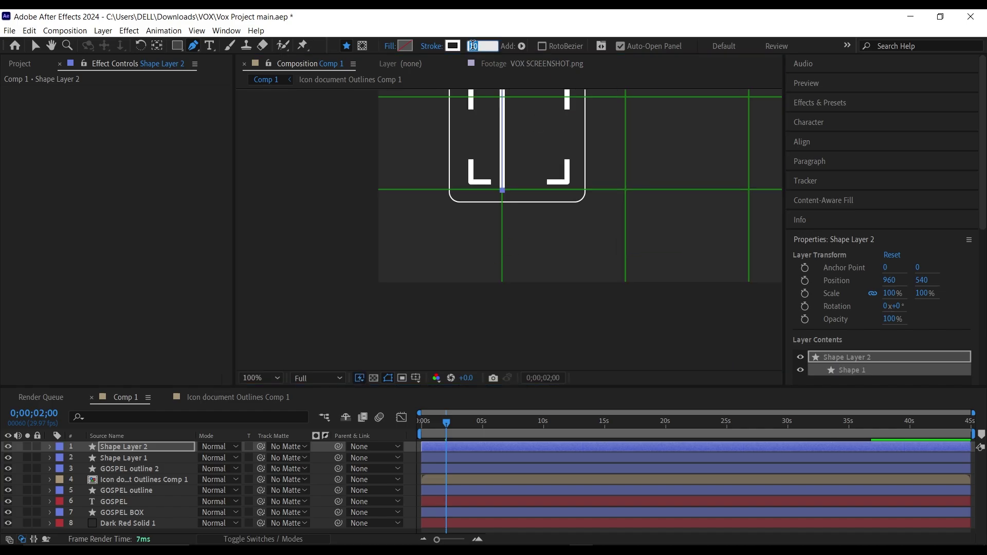
{"action": "left_click", "coordinate": [416, 378]}
{"action": "left_click", "coordinate": [431, 403]}
- Set the vertical line layer's Position X to about 276 to centre it between the brackets
{"action": "left_click", "coordinate": [203, 446]}
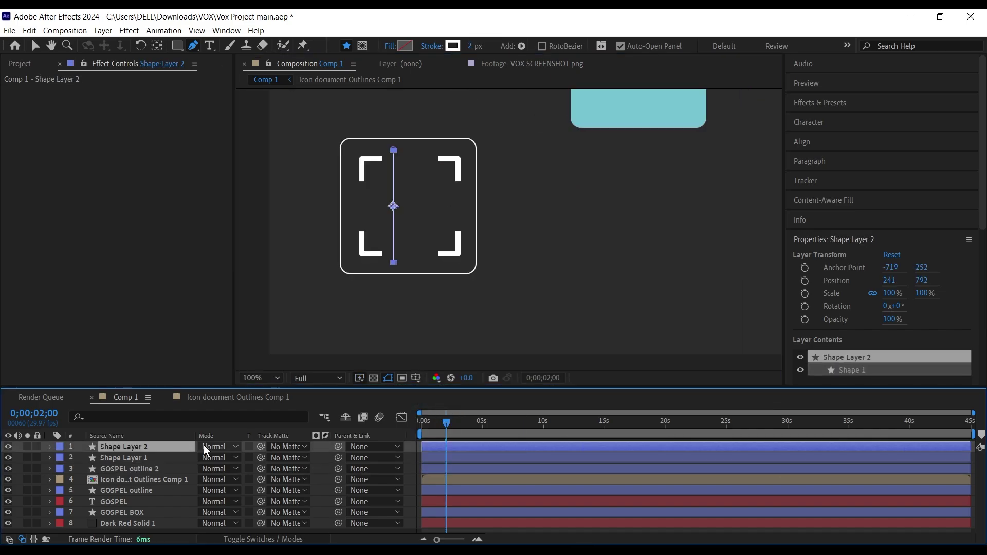
{"action": "key", "text": "p"}
{"action": "left_click_drag", "start_coordinate": [209, 457], "coordinate": [227, 456]}
- Duplicate the vertical line's Shape 1 group and move the copy's anchor point to the line's centre
{"action": "key", "text": "y"}
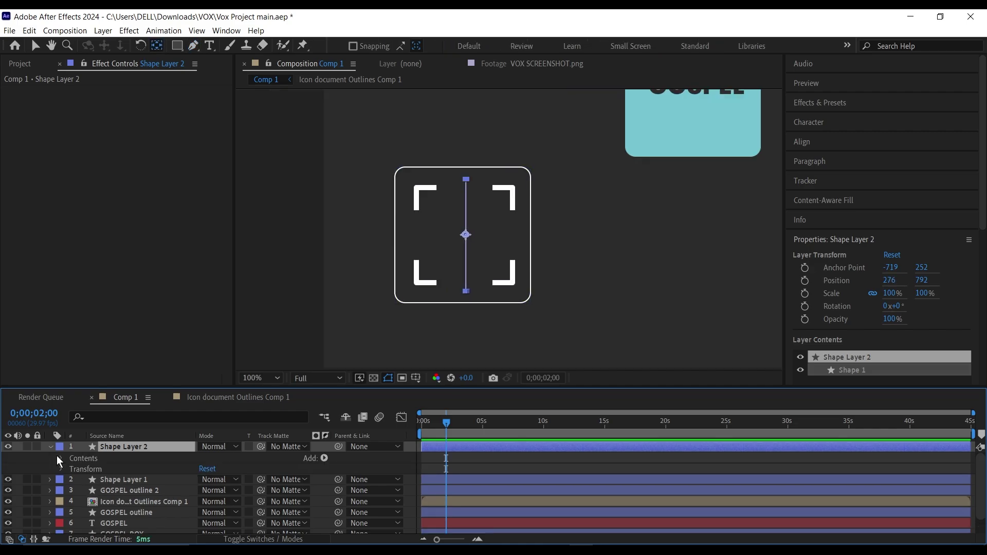
{"action": "left_click", "coordinate": [61, 458]}
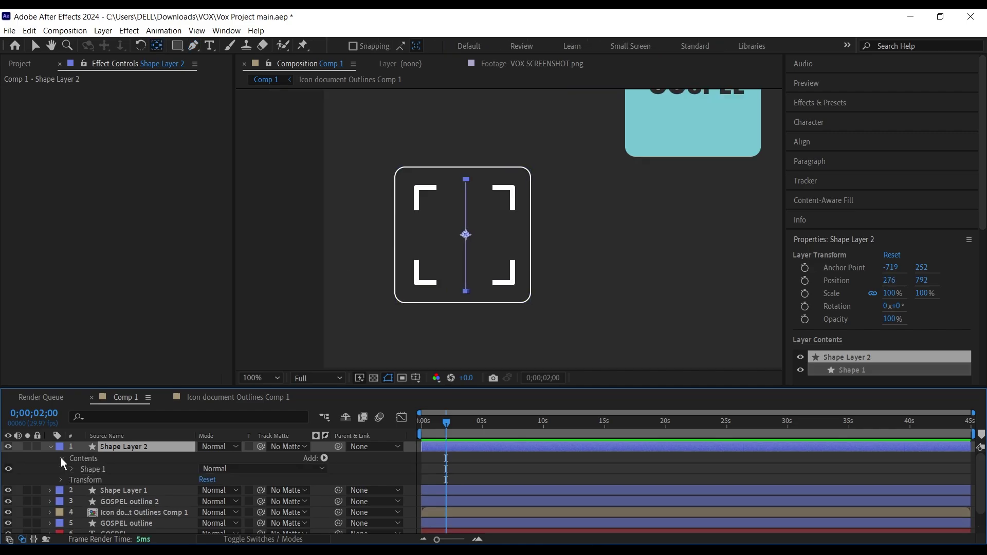
{"action": "left_click", "coordinate": [97, 468]}
{"action": "key", "text": "ctrl+d"}
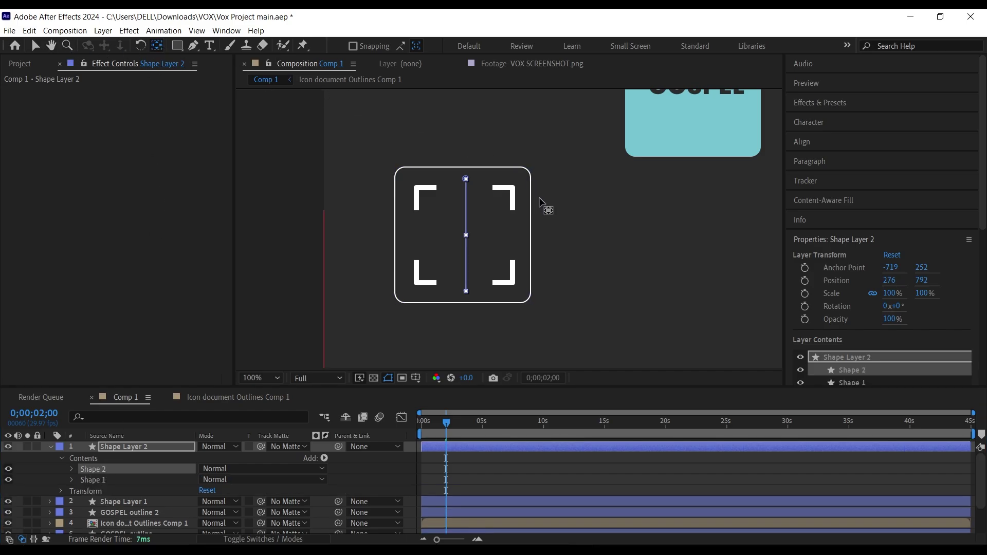
{"action": "scroll", "coordinate": [544, 206], "scroll_direction": "down", "scroll_amount": 2}
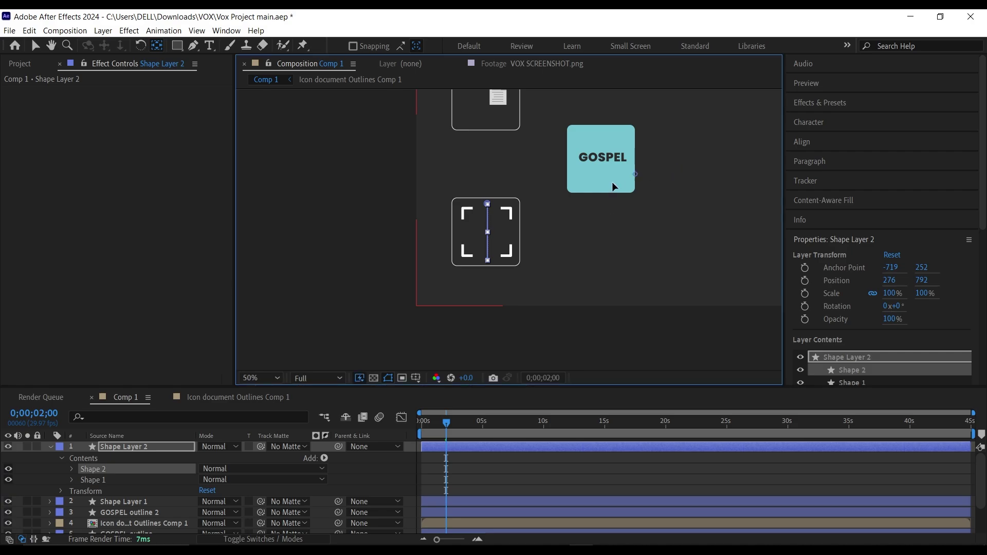
{"action": "scroll", "coordinate": [491, 238], "scroll_direction": "up", "scroll_amount": 7}
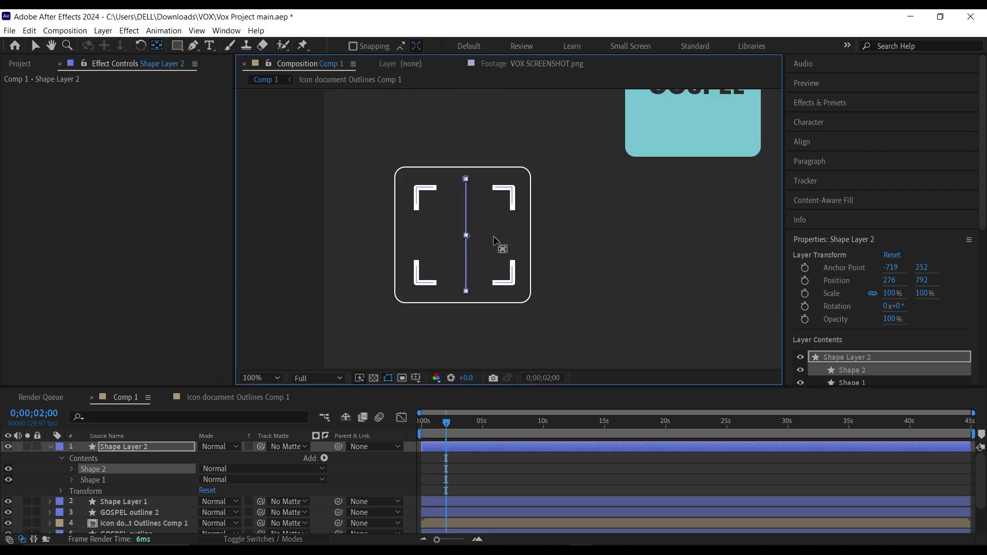
- Set the Rotation in the duplicated shape group's transform to 90° to form a crosshair
{"action": "left_click", "coordinate": [72, 469]}
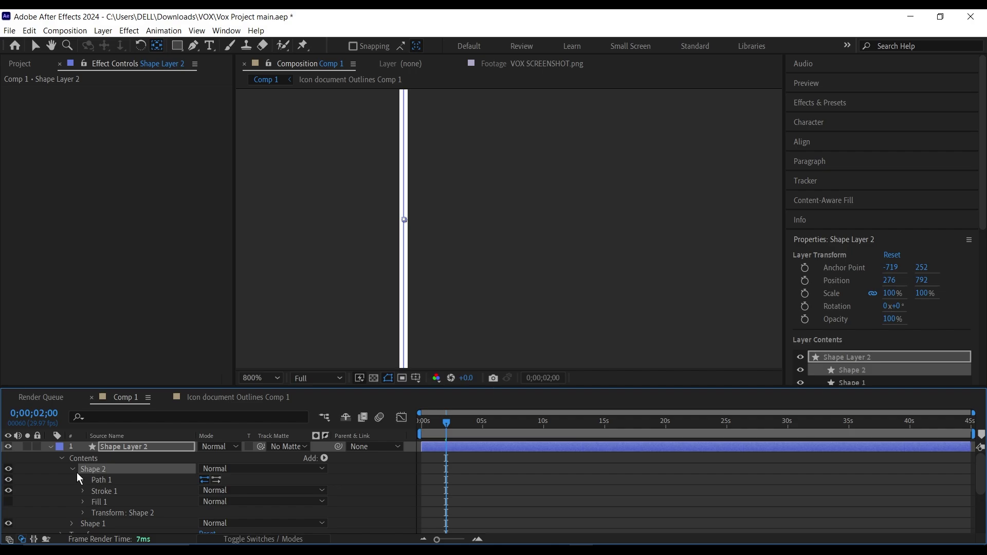
{"action": "left_click", "coordinate": [83, 513]}
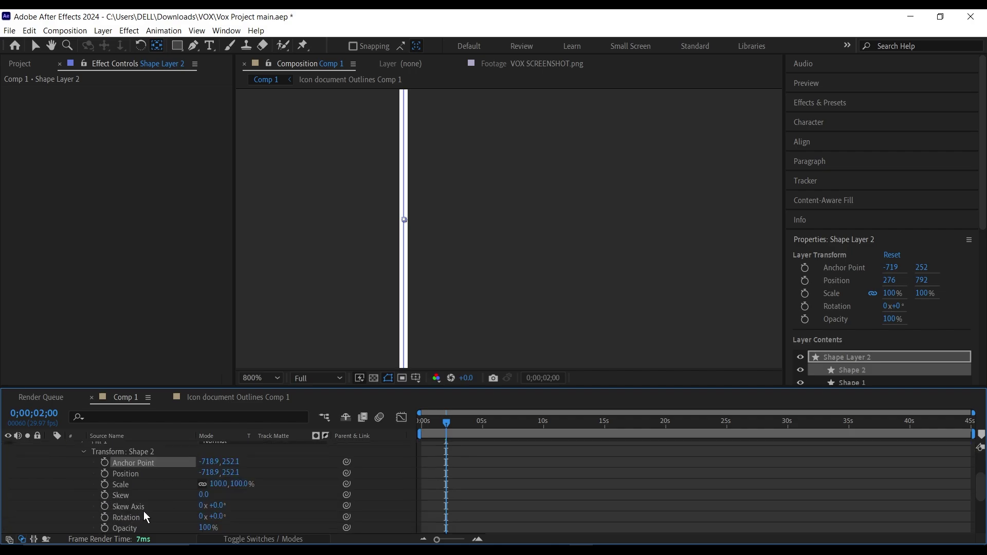
{"action": "scroll", "coordinate": [172, 501], "scroll_direction": "down", "scroll_amount": 2}
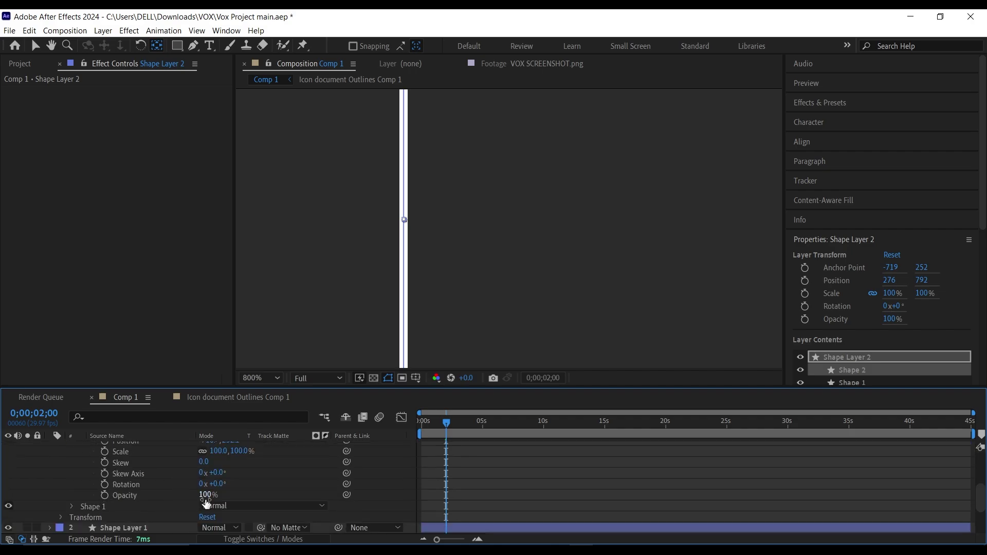
{"action": "left_click", "coordinate": [221, 484]}
{"action": "key", "text": "Return"}
{"action": "key", "text": "comma"}
{"action": "key", "text": "comma"}
{"action": "scroll", "coordinate": [120, 476], "scroll_direction": "up", "scroll_amount": 5}
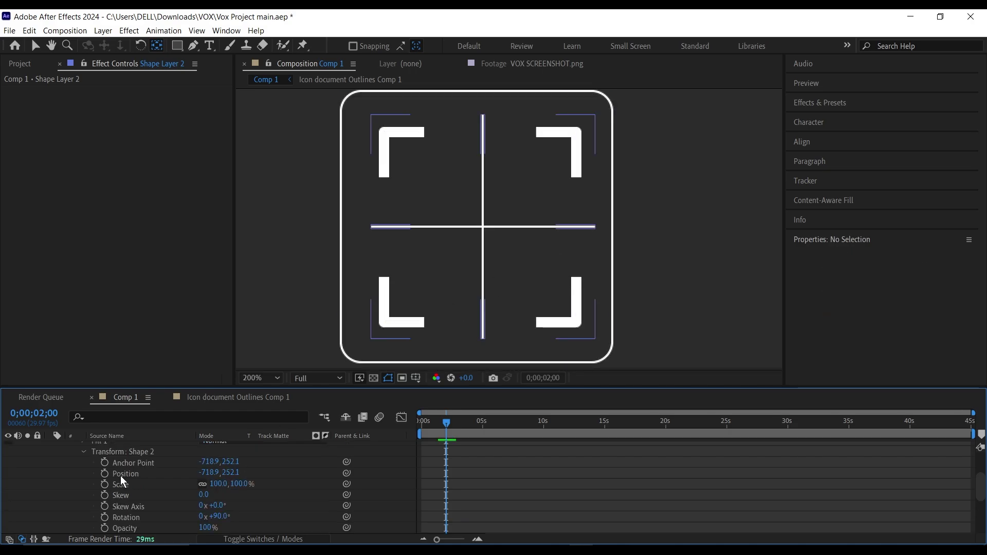
{"action": "left_click", "coordinate": [51, 447]}
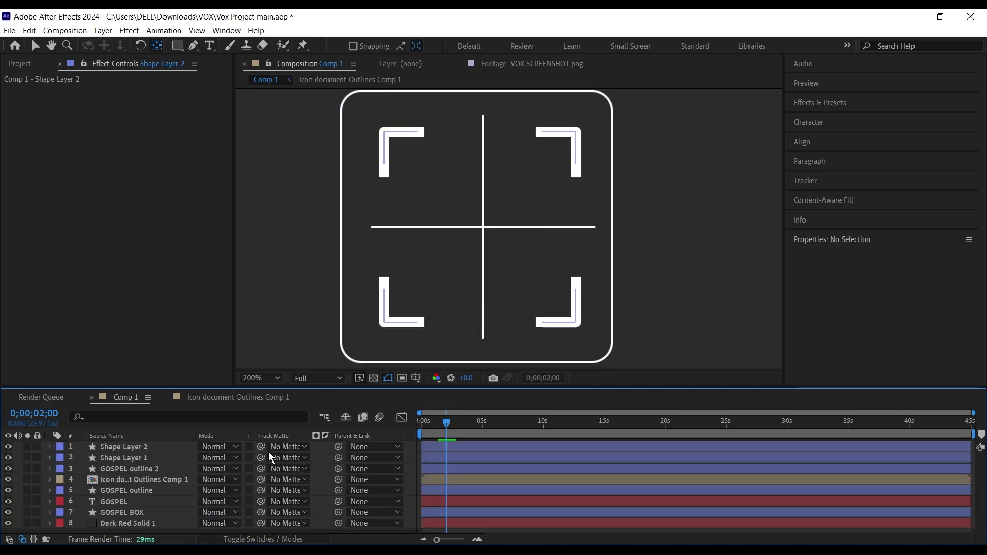
- Draw a short horizontal tick with the Pen tool across the crosshair's vertical line near its upper end, on a new shape layer
{"action": "key", "text": "period"}
{"action": "left_click_drag", "start_coordinate": [473, 193], "coordinate": [474, 337]}
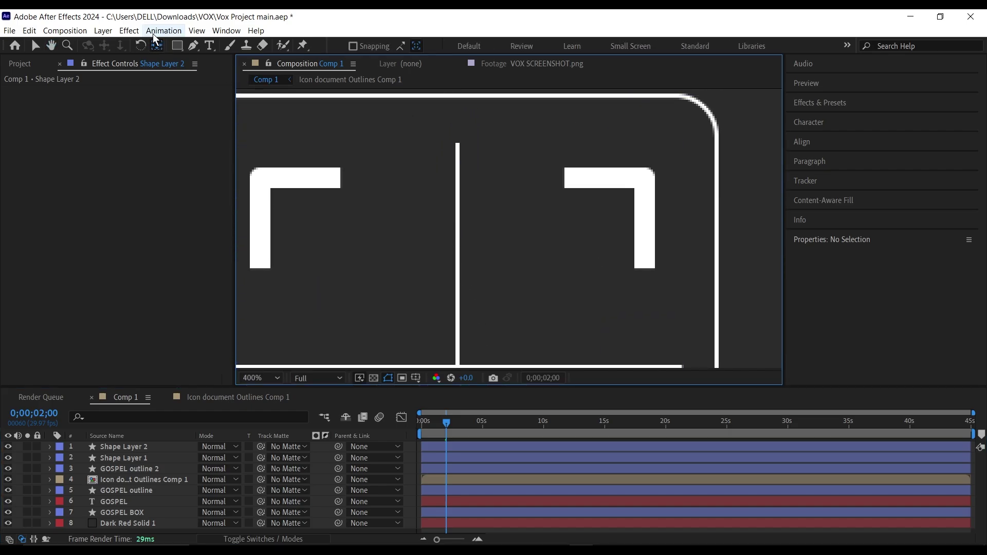
{"action": "key", "text": "g"}
{"action": "key", "text": "period"}
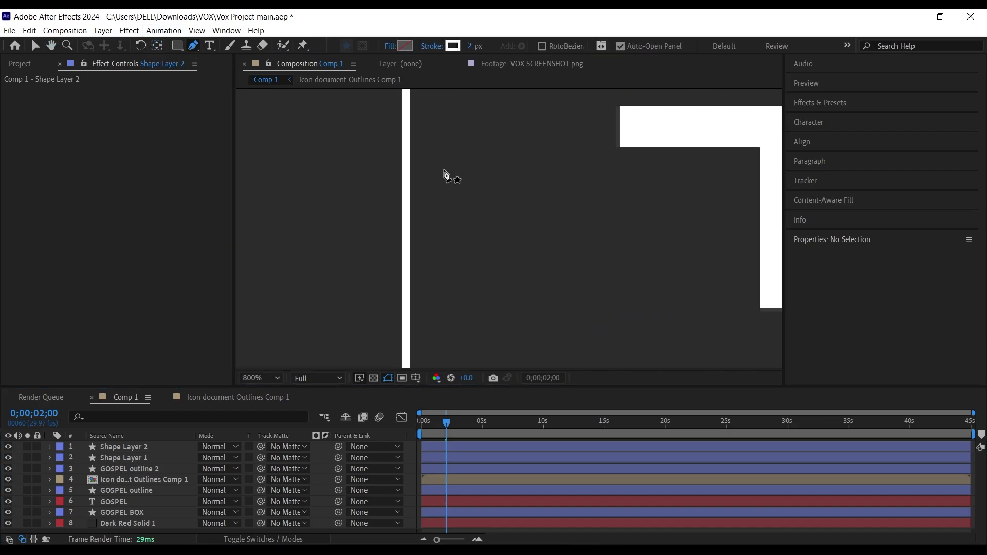
{"action": "scroll", "coordinate": [384, 179], "scroll_direction": "up", "scroll_amount": 2}
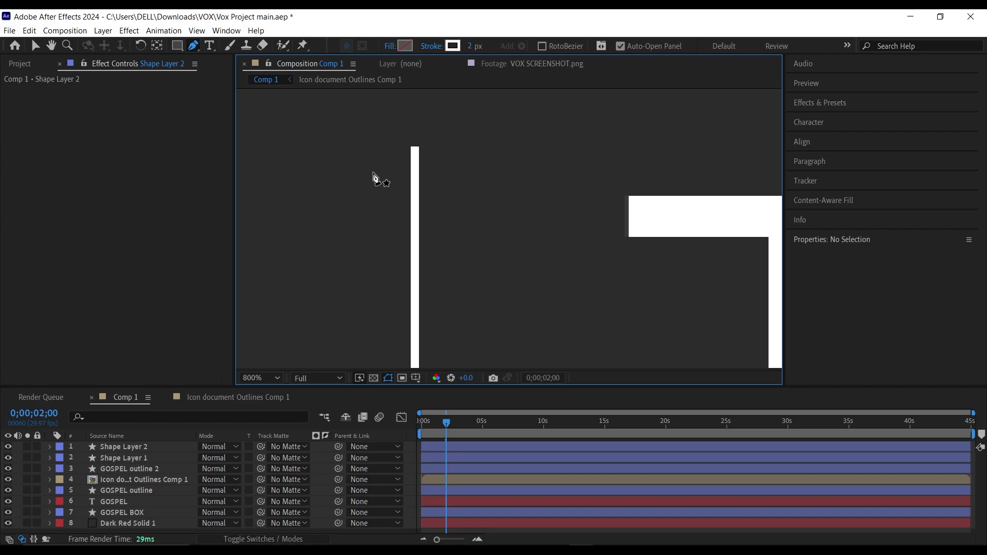
{"action": "left_click", "coordinate": [373, 173]}
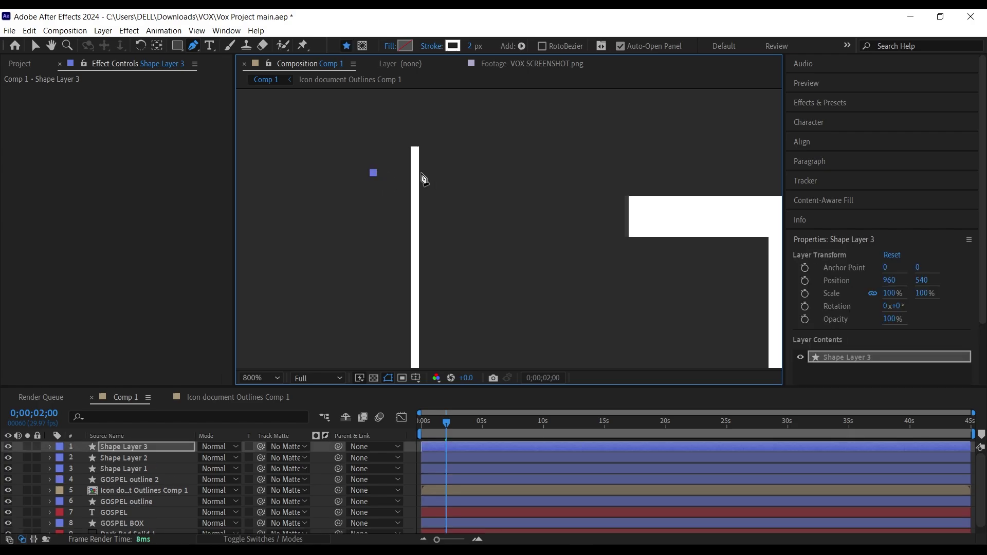
{"action": "left_click", "coordinate": [455, 171]}
{"action": "key", "text": "comma"}
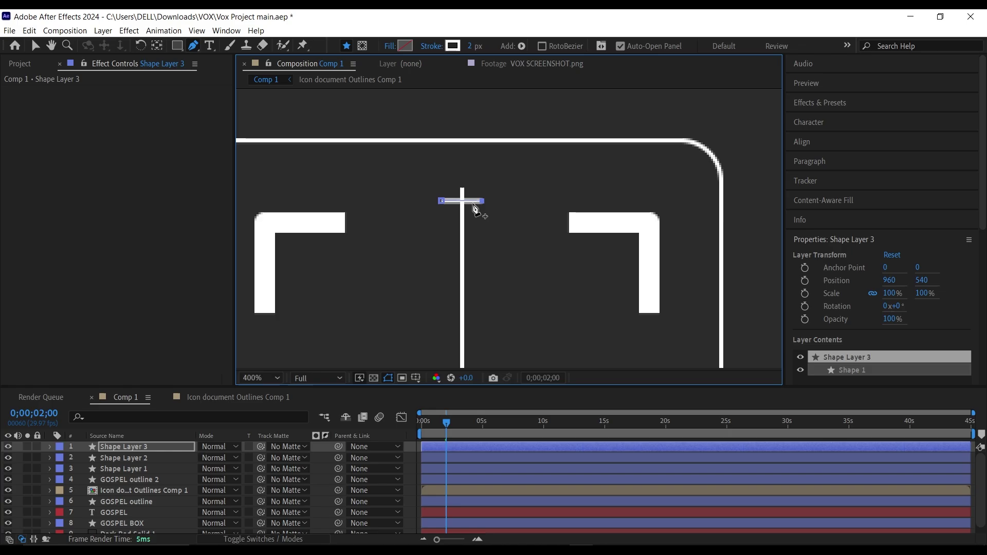
- Apply the Repeater effect to the short tick's layer, Shape Layer 3
{"action": "left_click", "coordinate": [116, 449]}
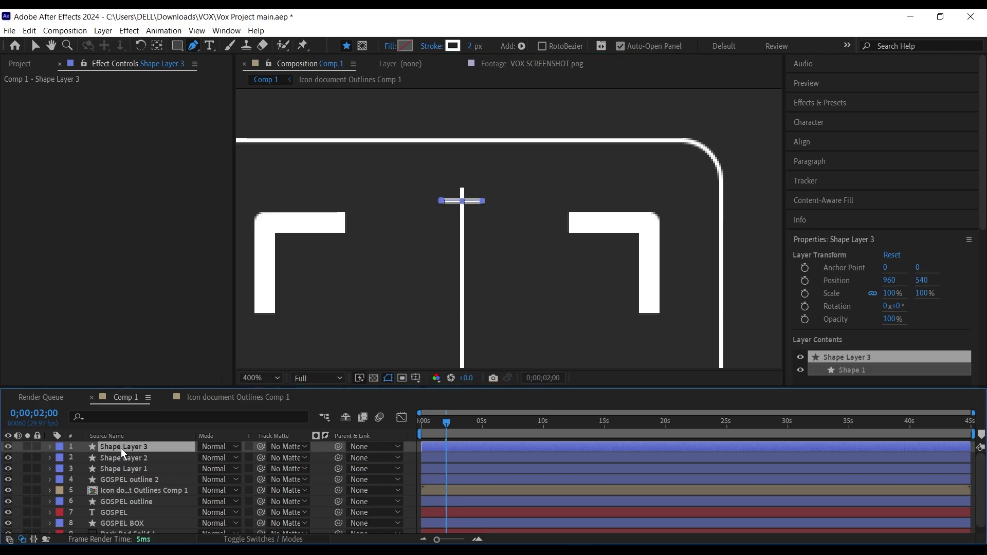
{"action": "key", "text": "ctrl+space"}
{"action": "left_click", "coordinate": [121, 449]}
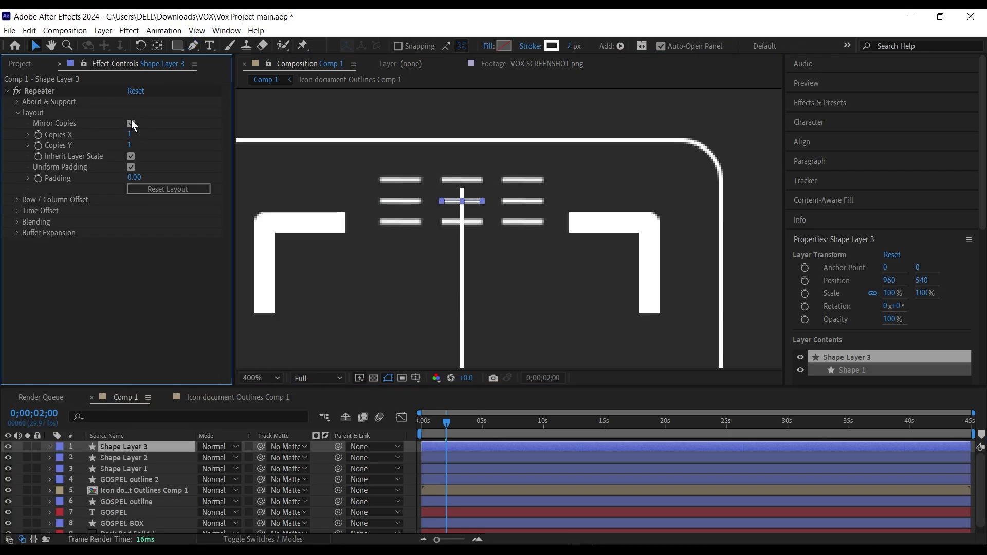
- In the tick's Repeater, disable Mirror Copies, enable Reverse Direction X, and set Copies X to 0 and Copies Y to 14
{"action": "left_click", "coordinate": [130, 124]}
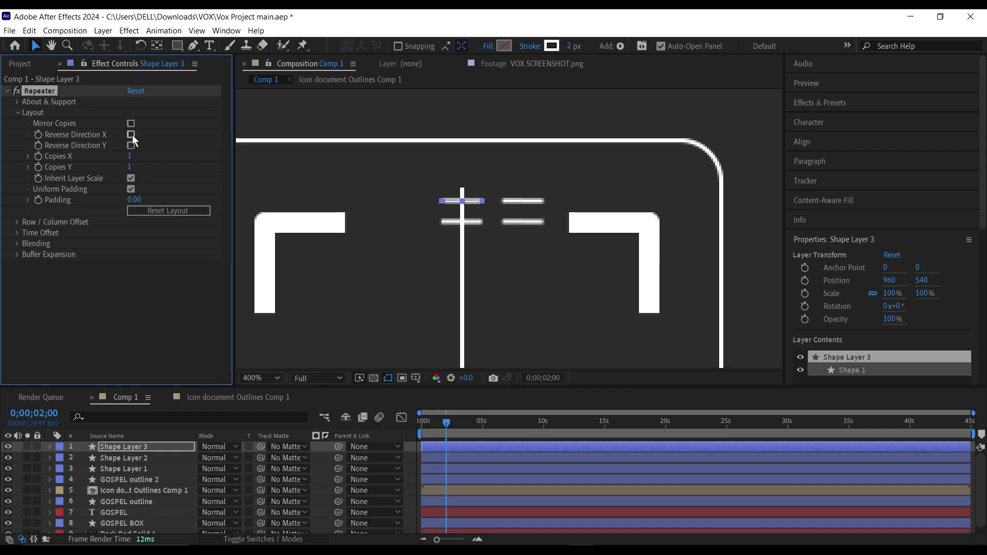
{"action": "left_click", "coordinate": [131, 135]}
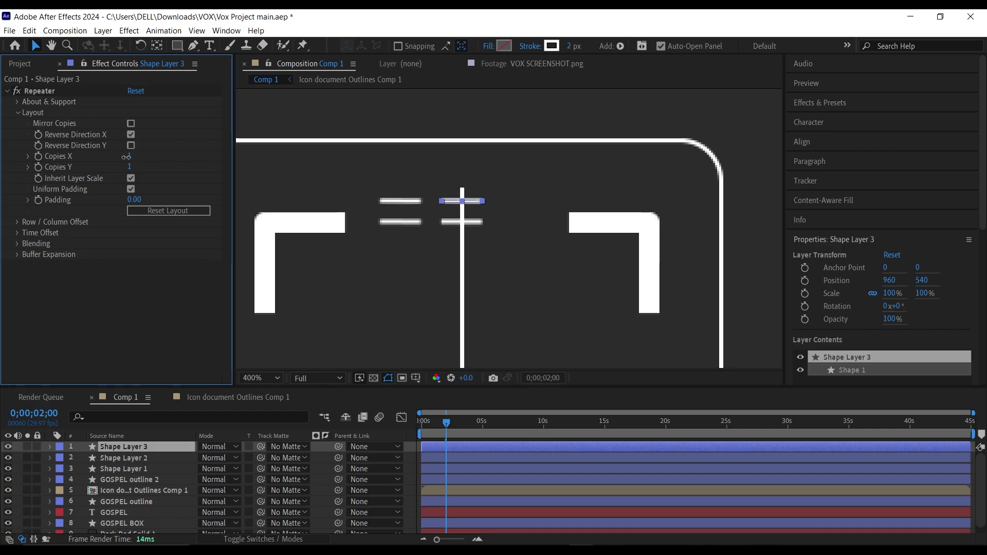
{"action": "left_click_drag", "start_coordinate": [129, 155], "coordinate": [124, 158]}
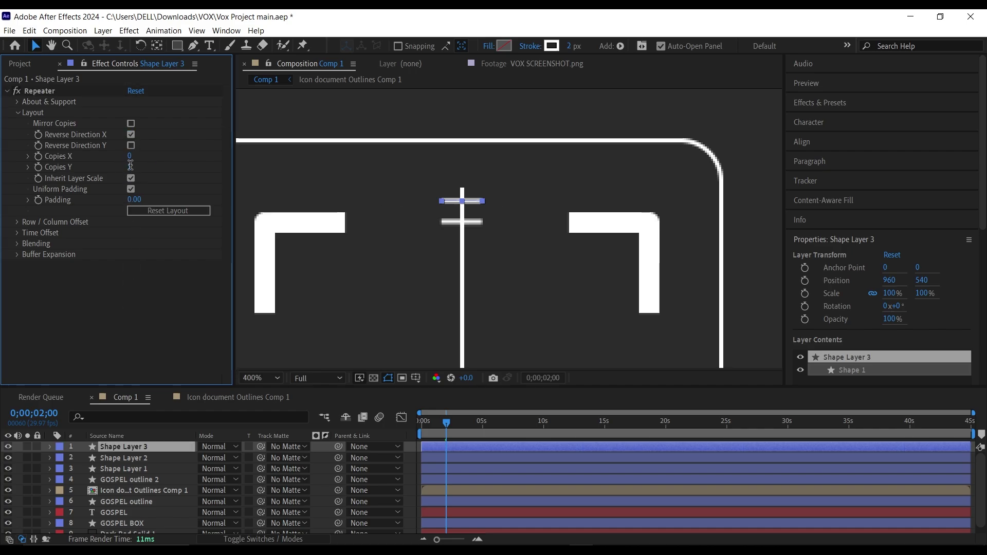
{"action": "left_click", "coordinate": [129, 168]}
{"action": "type", "text": "14"}
{"action": "key", "text": "Return"}
{"action": "key", "text": "slash"}
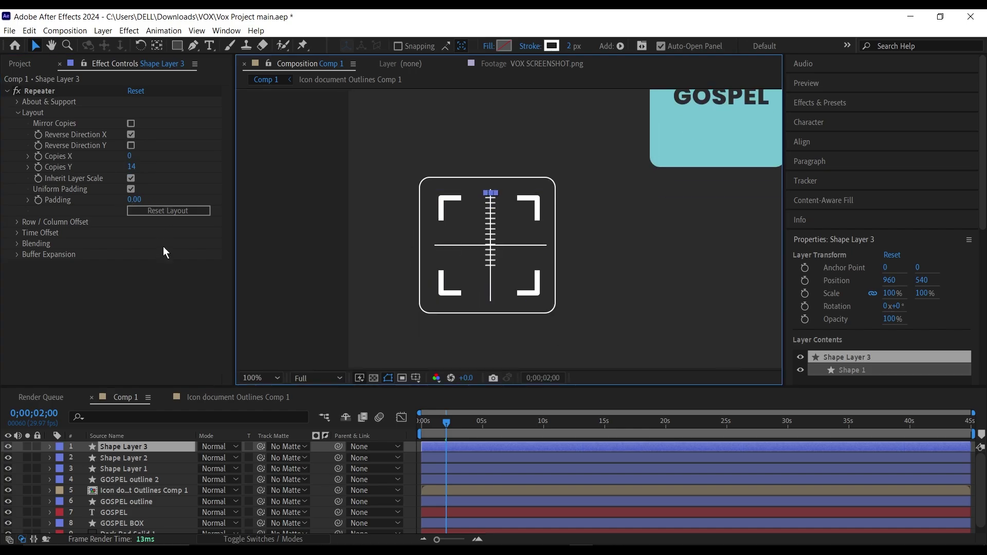
- Set the Repeater's Padding to 4.50 to spread the ticks along the crosshair's vertical line
{"action": "left_click", "coordinate": [135, 200]}
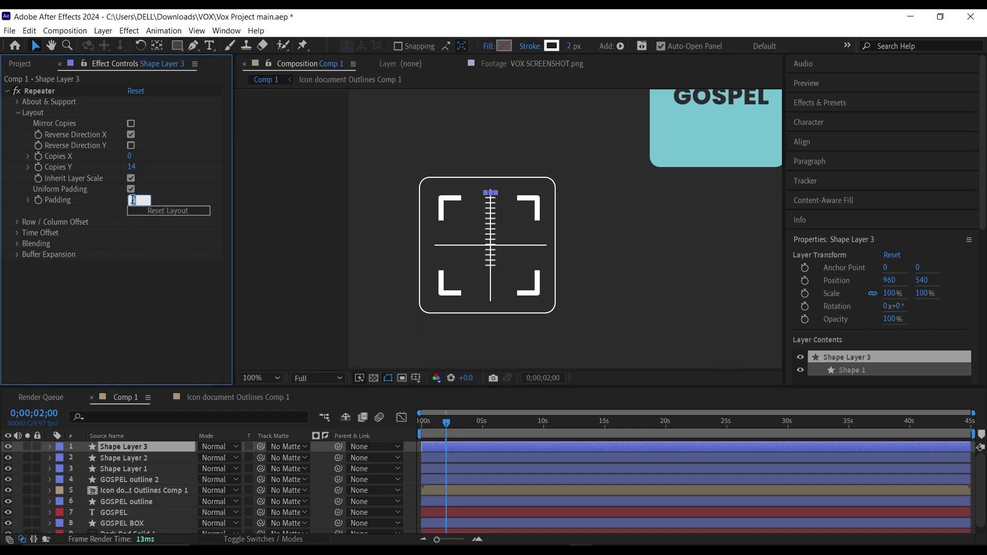
{"action": "type", "text": "5"}
{"action": "key", "text": "Return"}
{"action": "left_click", "coordinate": [131, 205]}
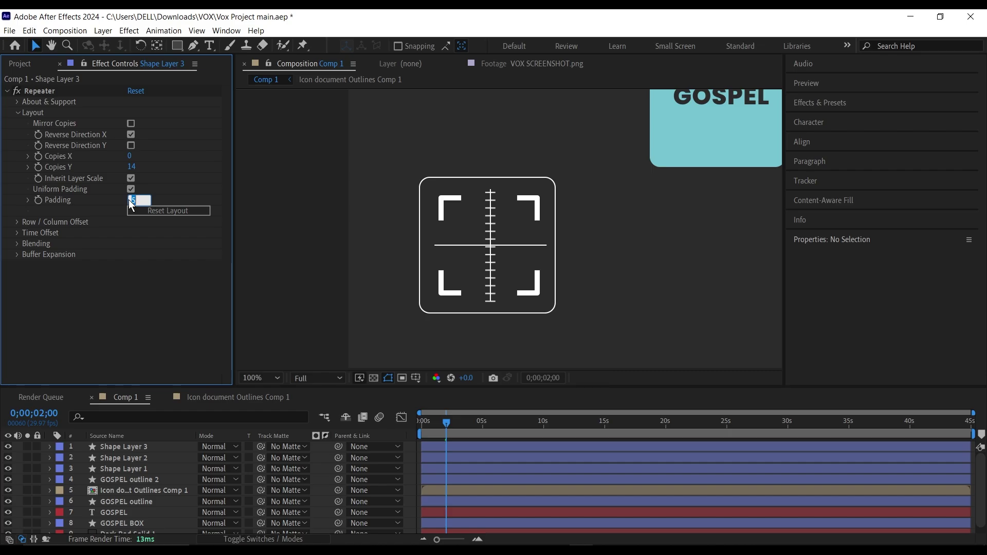
{"action": "left_click", "coordinate": [360, 299]}
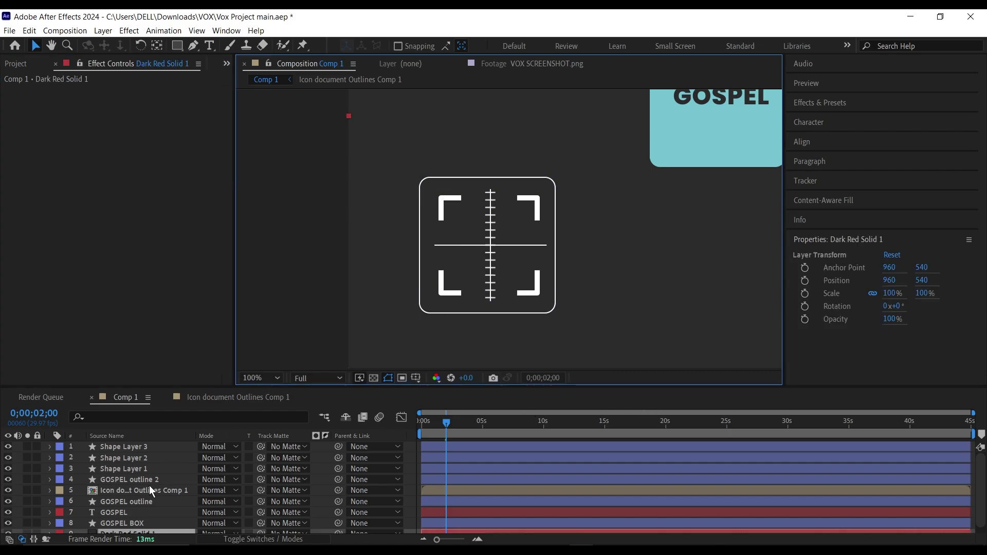
- Pre-compose Shape Layer 3 with the repeated ticks as Shape Layer 3 Comp 1
{"action": "left_click", "coordinate": [123, 446]}
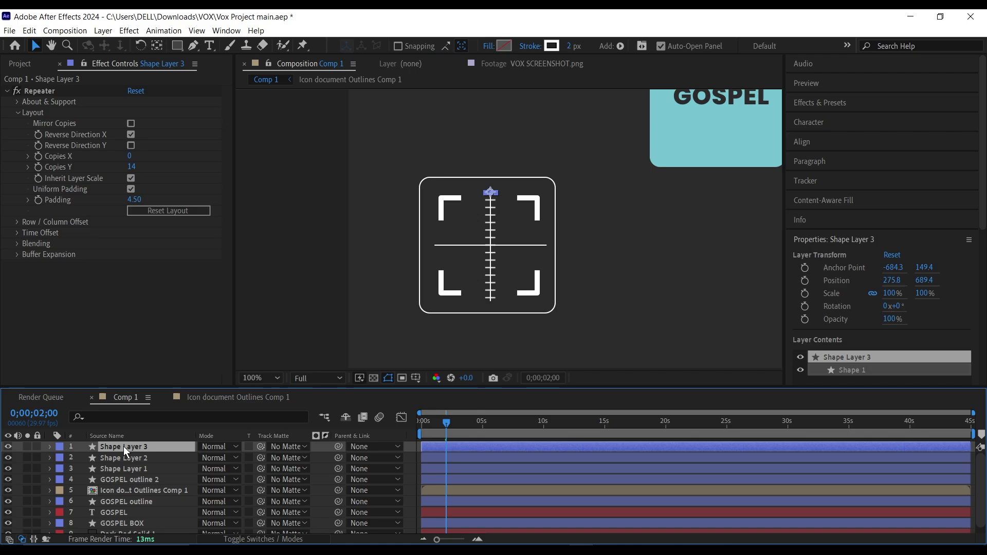
{"action": "right_click", "coordinate": [124, 446]}
{"action": "left_click", "coordinate": [183, 370]}
{"action": "key", "text": "Return"}
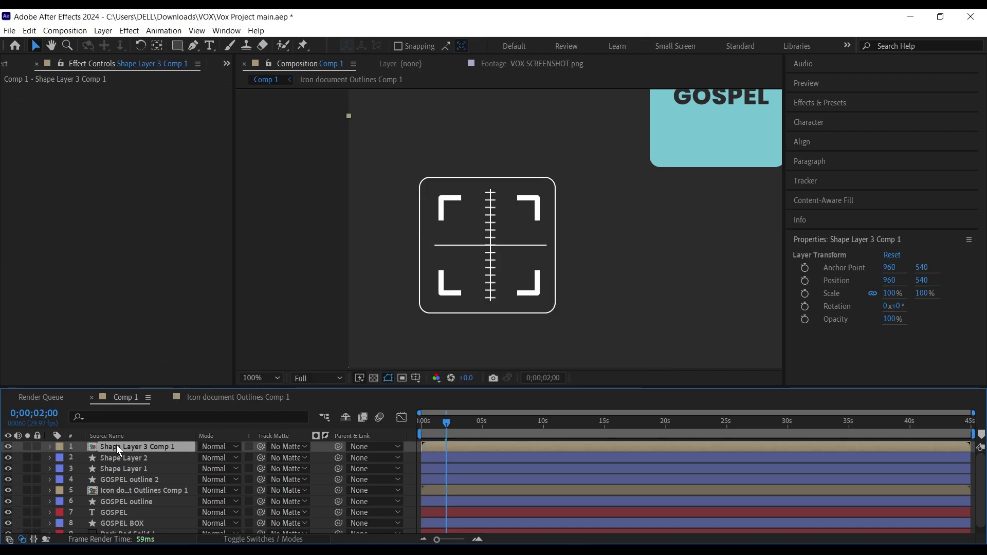
- Duplicate the Shape Layer 3 Comp 1 layer and move the copy's anchor point to the crosshair's centre
{"action": "key", "text": "ctrl+d"}
{"action": "key", "text": "r"}
{"action": "key", "text": "comma"}
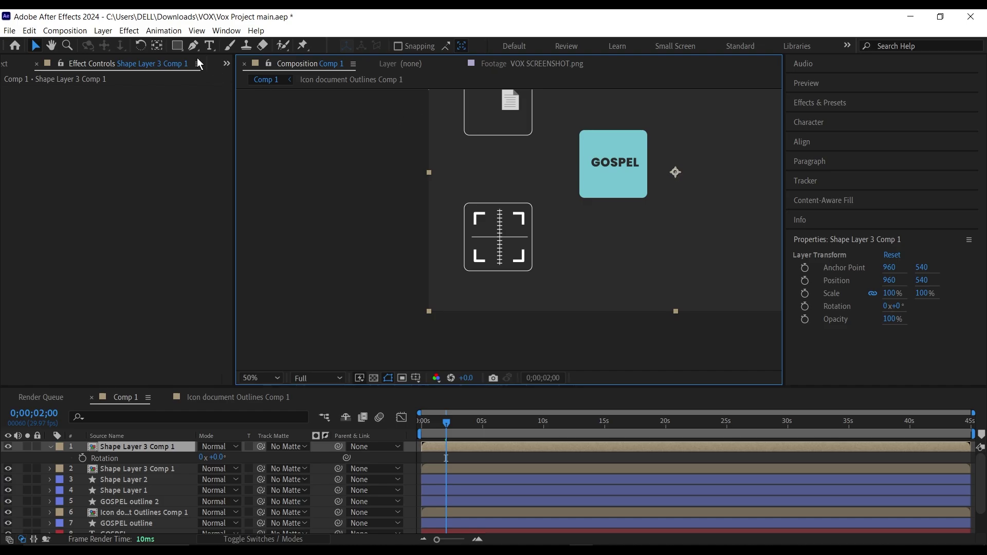
{"action": "left_click", "coordinate": [157, 46]}
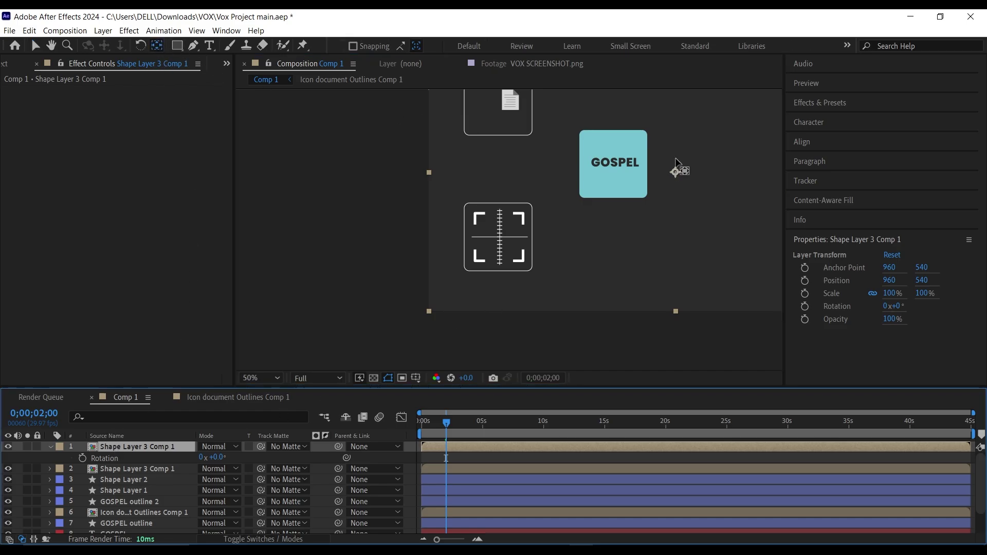
{"action": "left_click_drag", "start_coordinate": [676, 173], "coordinate": [500, 237]}
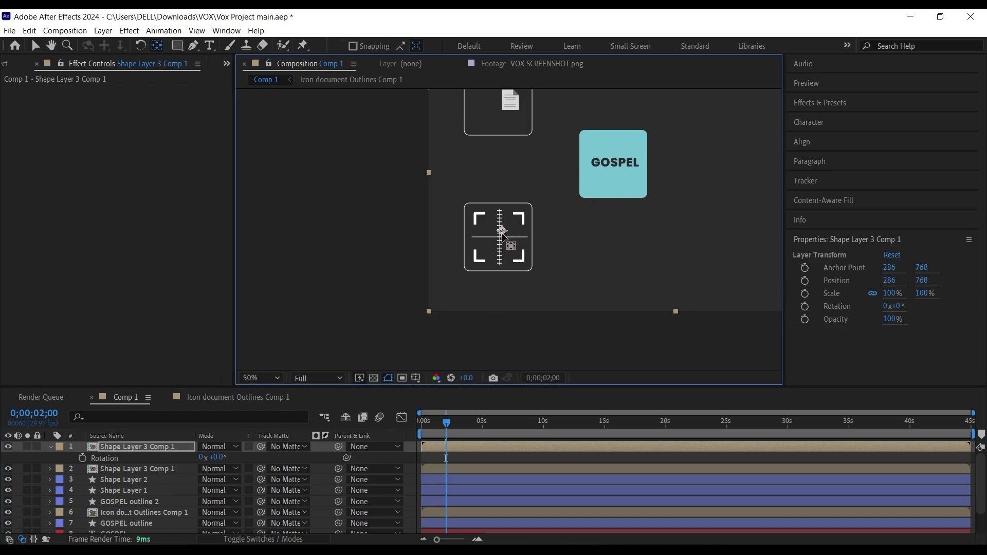
{"action": "scroll", "coordinate": [500, 237], "scroll_direction": "up", "scroll_amount": 6}
- Set the duplicated tick layer's Rotation to 90° so its ticks run along the horizontal line
{"action": "left_click", "coordinate": [222, 457]}
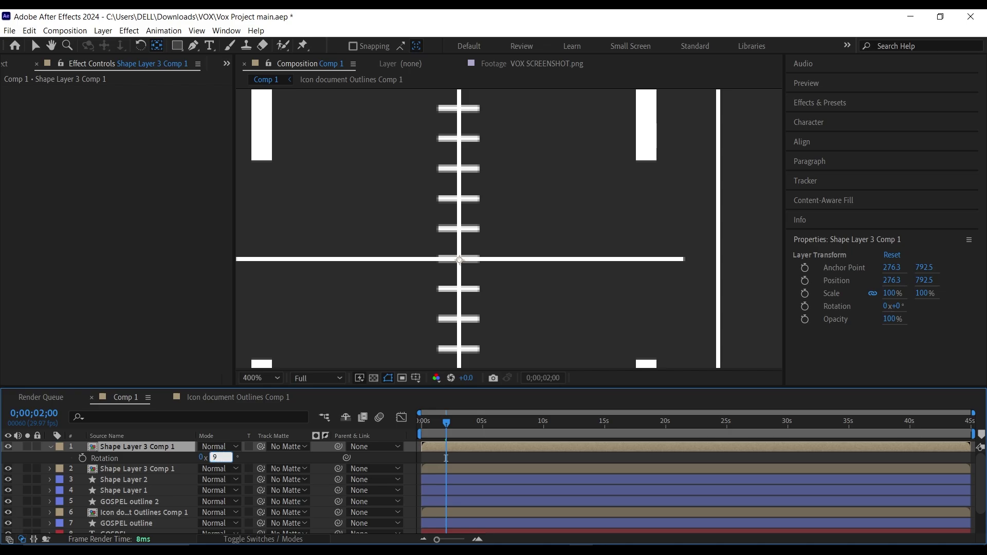
{"action": "type", "text": "90"}
{"action": "key", "text": "Return"}
{"action": "scroll", "coordinate": [529, 258], "scroll_direction": "down", "scroll_amount": 4}
{"action": "scroll", "coordinate": [525, 286], "scroll_direction": "up", "scroll_amount": 2}
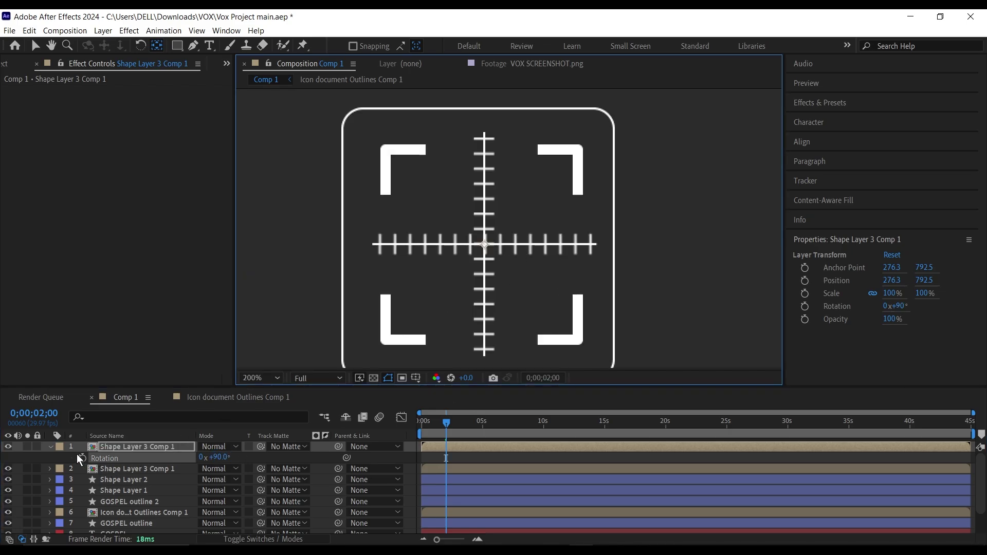
- Pre-compose both Shape Layer 3 Comp 1 layers together as Pre-comp 1
{"action": "left_click", "coordinate": [49, 446]}
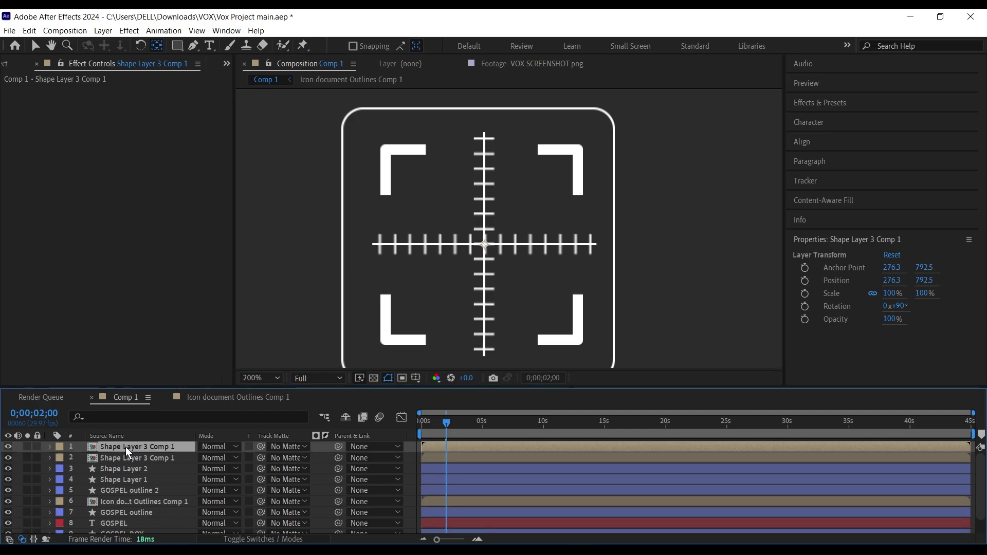
{"action": "left_click", "coordinate": [132, 457], "text": "shift"}
{"action": "right_click", "coordinate": [134, 458]}
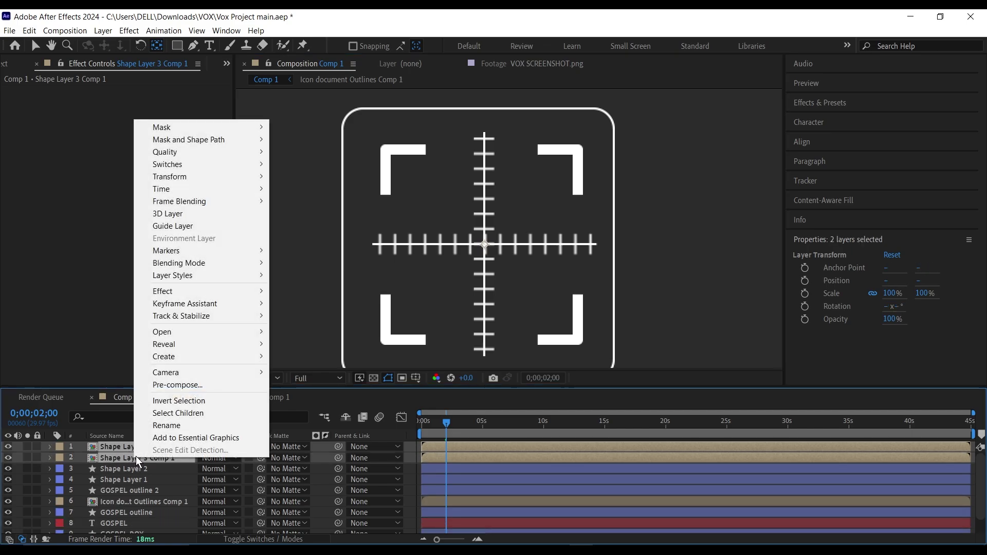
{"action": "left_click", "coordinate": [180, 386]}
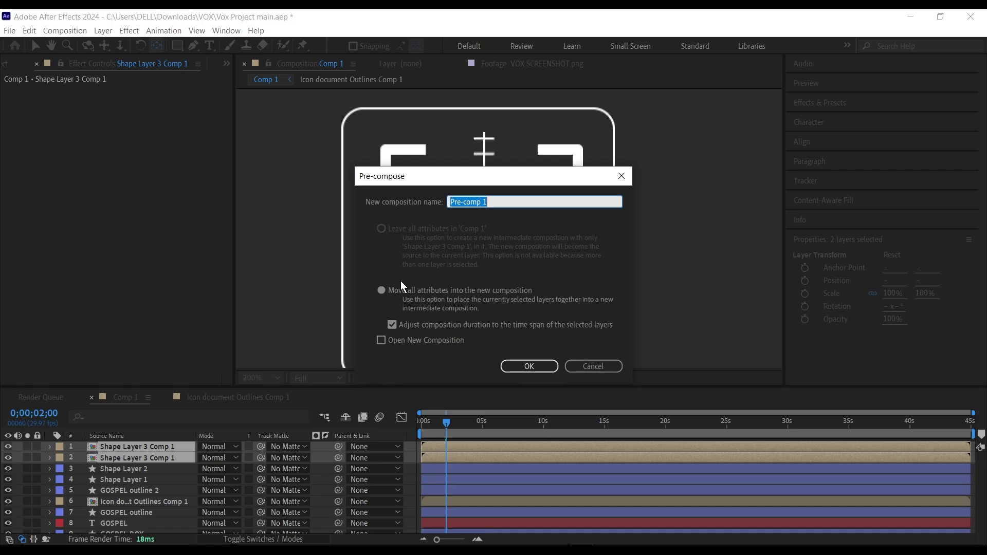
{"action": "left_click", "coordinate": [529, 366]}
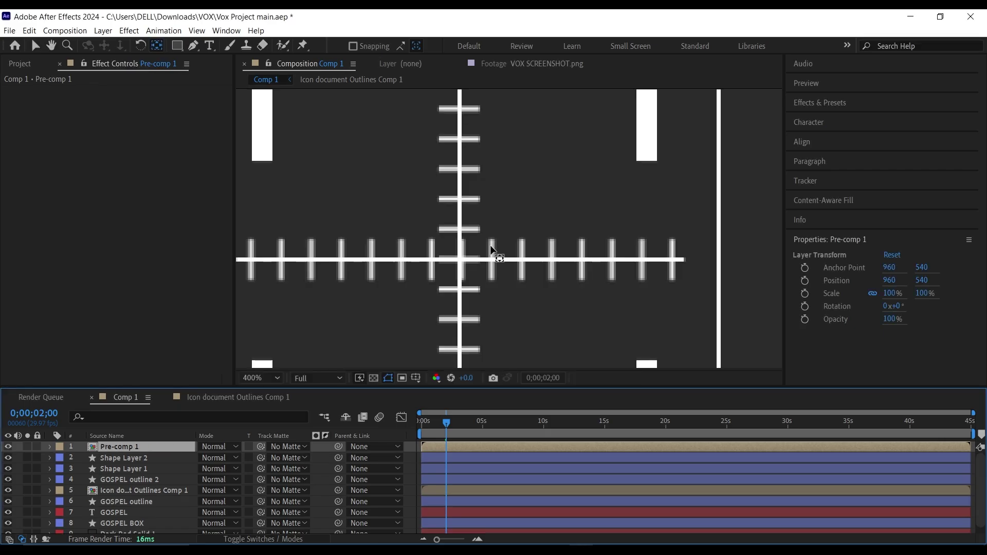
- Draw a small square mask around the crosshair's centre on Pre-comp 1 and invert it to hide the middle ticks
{"action": "left_click", "coordinate": [177, 46]}
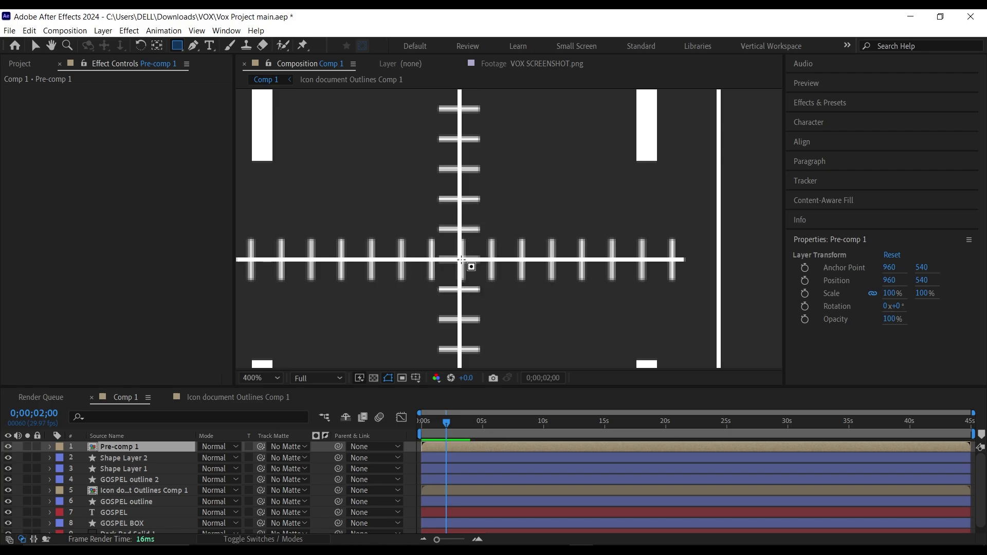
{"action": "left_click_drag", "start_coordinate": [461, 260], "coordinate": [476, 282]}
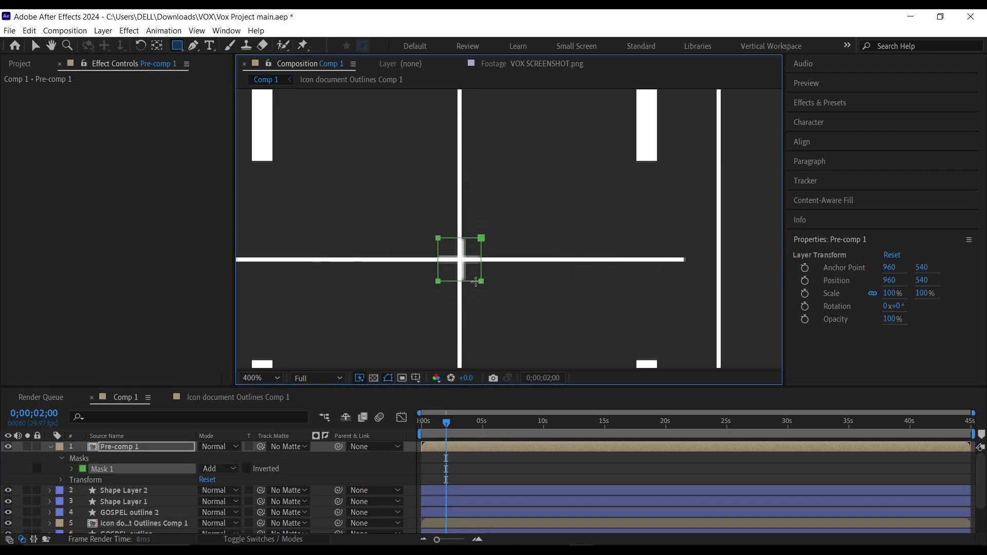
{"action": "left_click", "coordinate": [248, 469]}
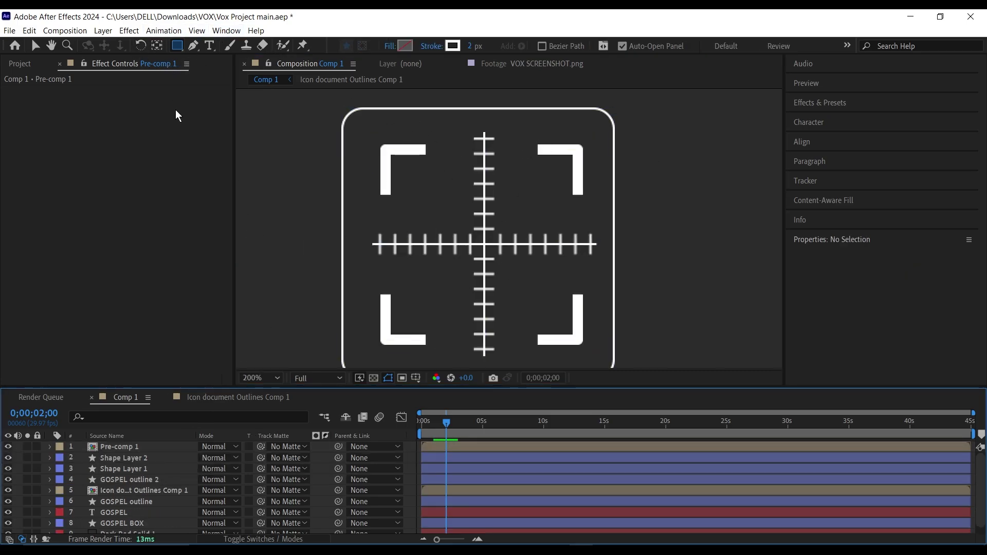
- Draw a small circle with the Ellipse tool centred on the crosshair's intersection, on a new shape layer
{"action": "left_click", "coordinate": [181, 47]}
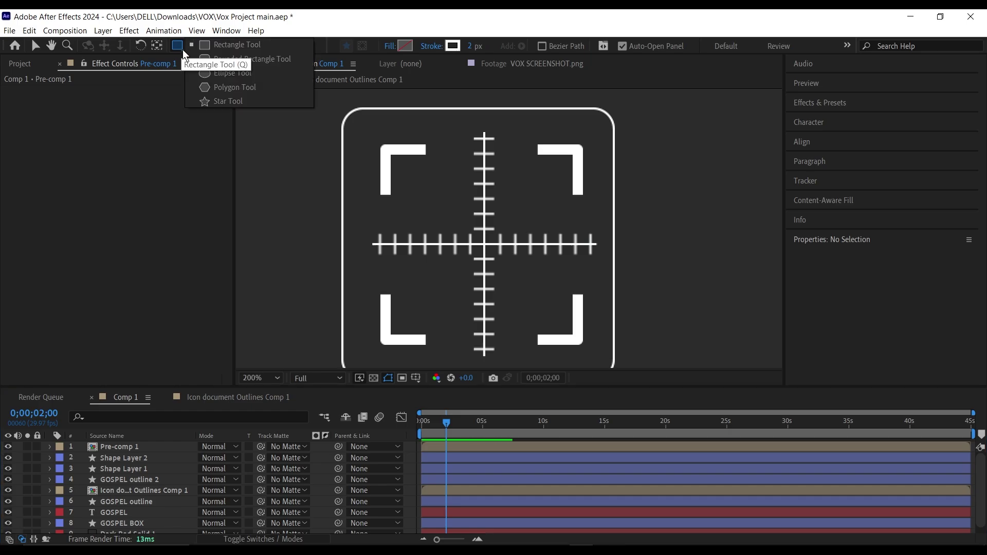
{"action": "left_click", "coordinate": [232, 73]}
{"action": "key", "text": "period"}
{"action": "key", "text": "period"}
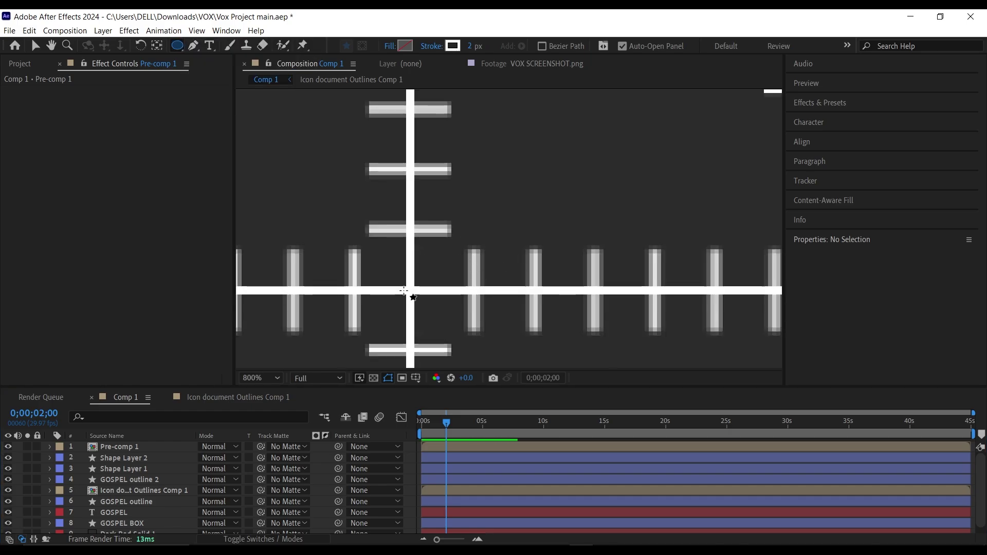
{"action": "key", "text": "period"}
{"action": "key", "text": "comma"}
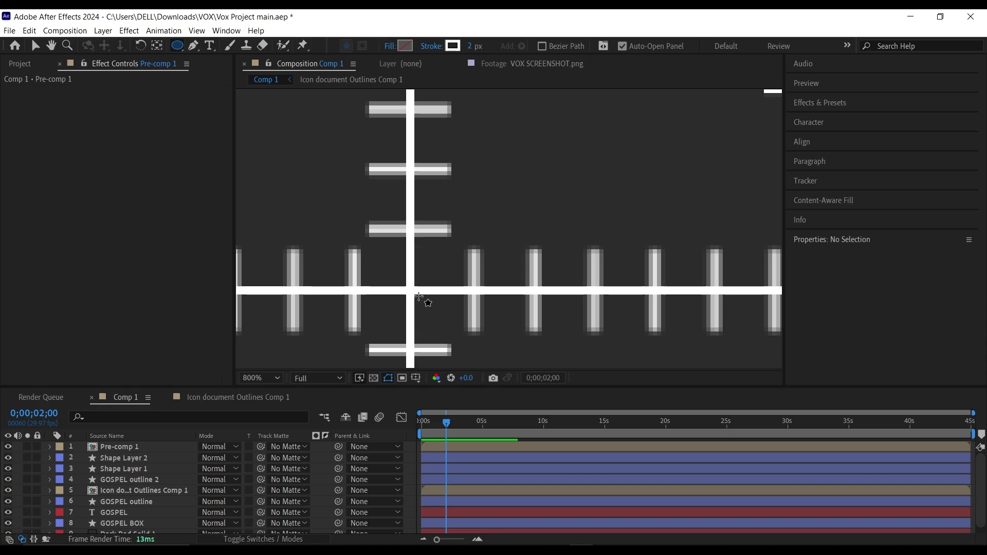
{"action": "left_click_drag", "start_coordinate": [410, 290], "coordinate": [429, 315]}
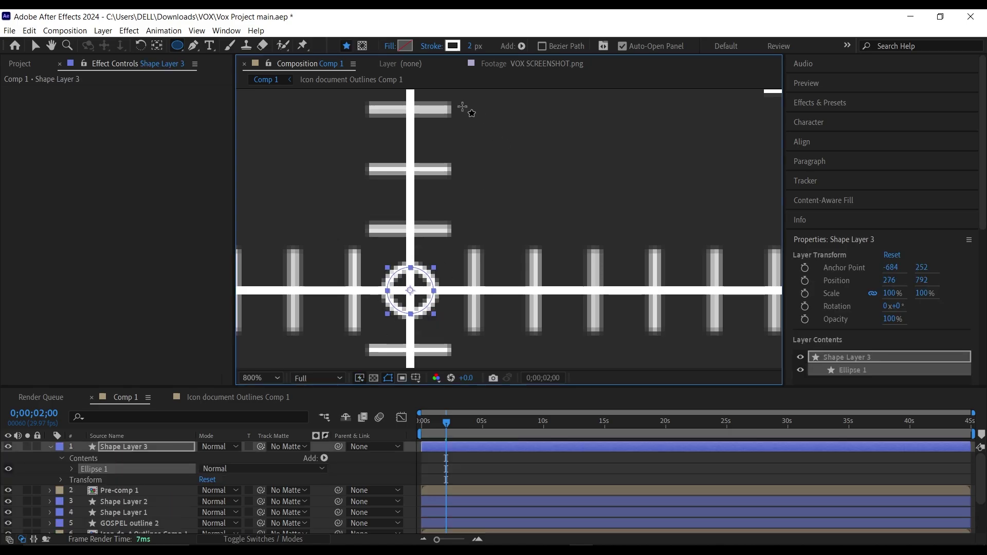
- Give the small circle a solid white fill and no stroke
{"action": "left_click", "coordinate": [405, 46], "text": "alt"}
{"action": "left_click", "coordinate": [452, 46], "text": "alt"}
{"action": "left_click", "coordinate": [405, 46]}
{"action": "key", "text": "Return"}
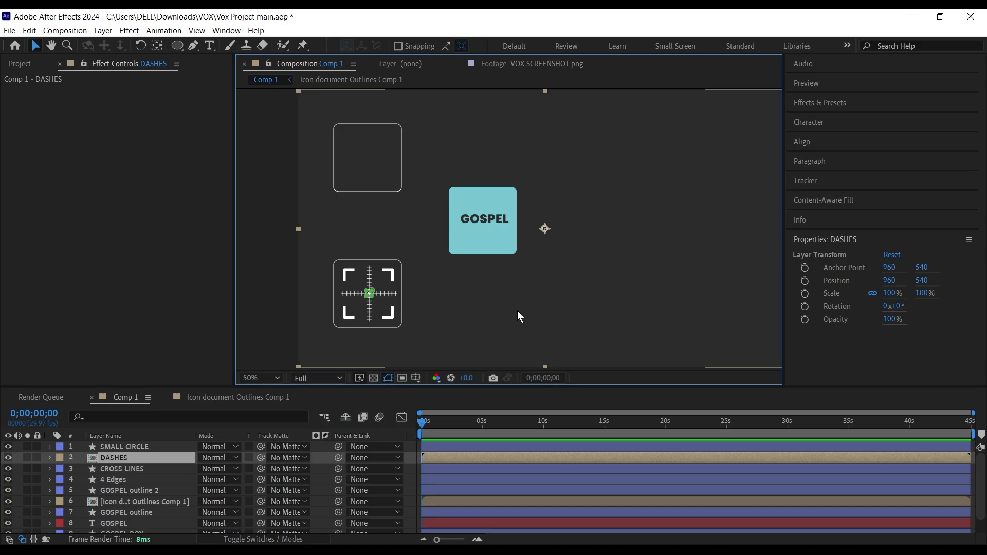
- Show the Proportional Grid over the composition
{"action": "left_click", "coordinate": [489, 479]}
{"action": "left_click", "coordinate": [416, 378]}
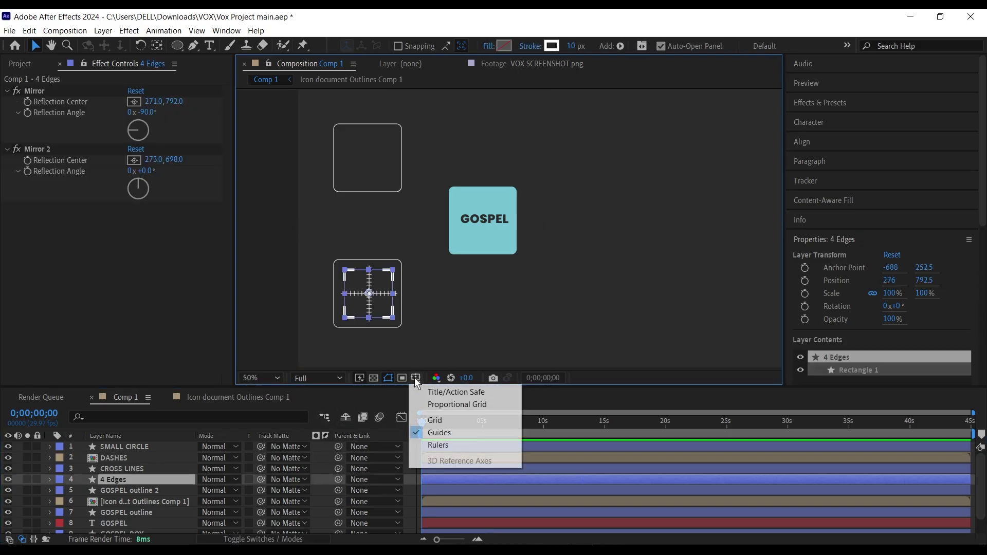
{"action": "left_click", "coordinate": [450, 405]}
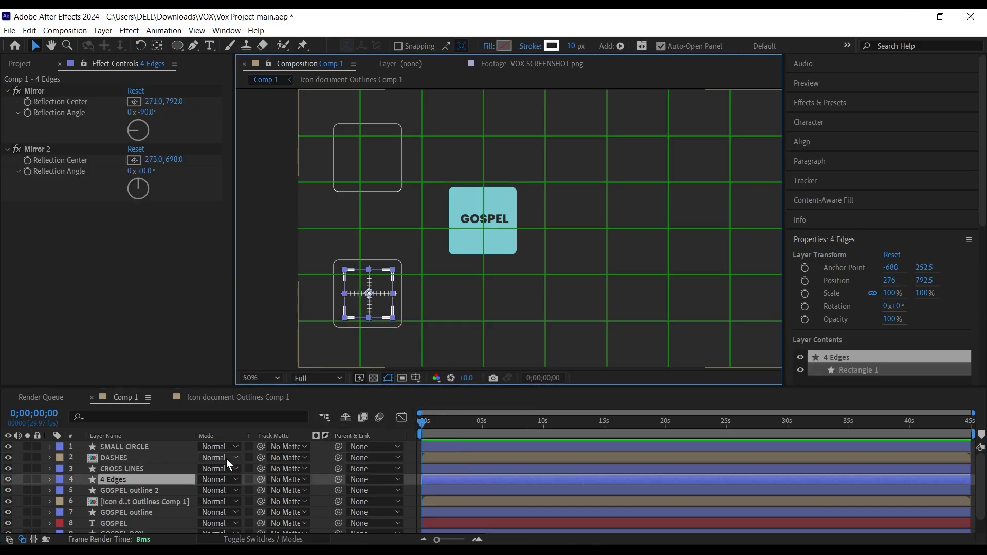
- Parent the GOSPEL text layer to GOSPEL BOX and move the box to position 867, 508
{"action": "left_click", "coordinate": [147, 523]}
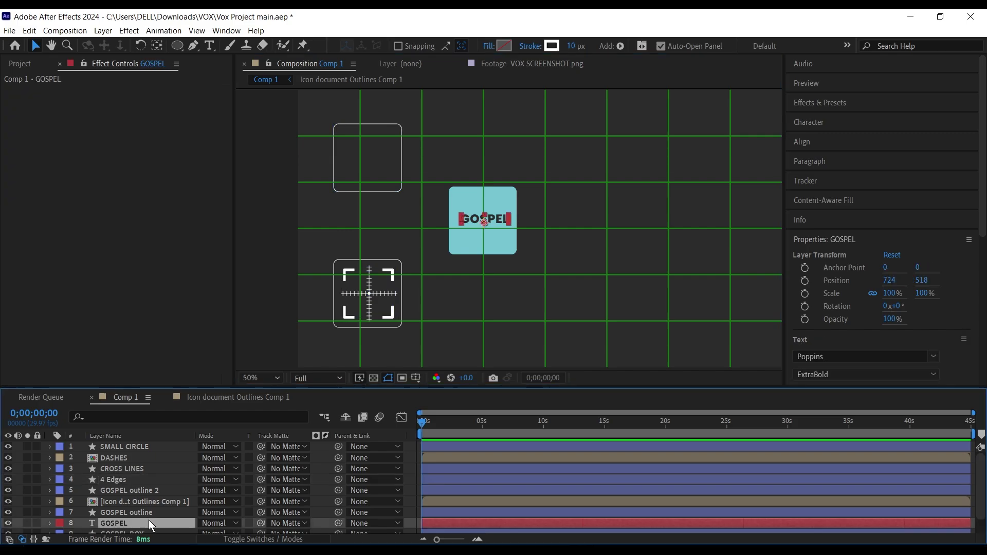
{"action": "scroll", "coordinate": [178, 508], "scroll_direction": "down", "scroll_amount": 1}
{"action": "left_click_drag", "start_coordinate": [338, 505], "coordinate": [501, 230]}
{"action": "left_click", "coordinate": [184, 515]}
{"action": "key", "text": "p"}
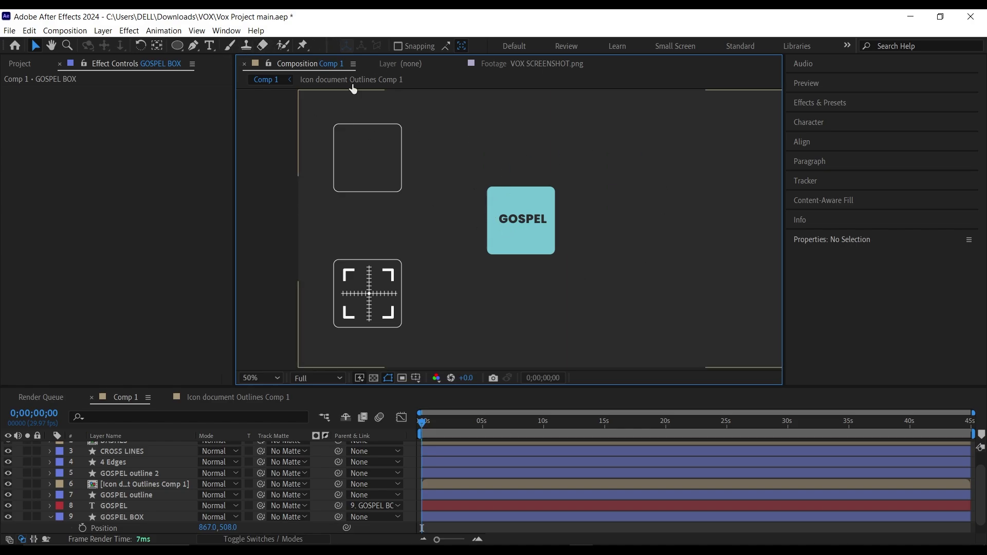
- Set up the Rectangle tool with no fill and a solid white stroke of 25 px
{"action": "left_click_drag", "start_coordinate": [177, 44], "coordinate": [236, 47]}
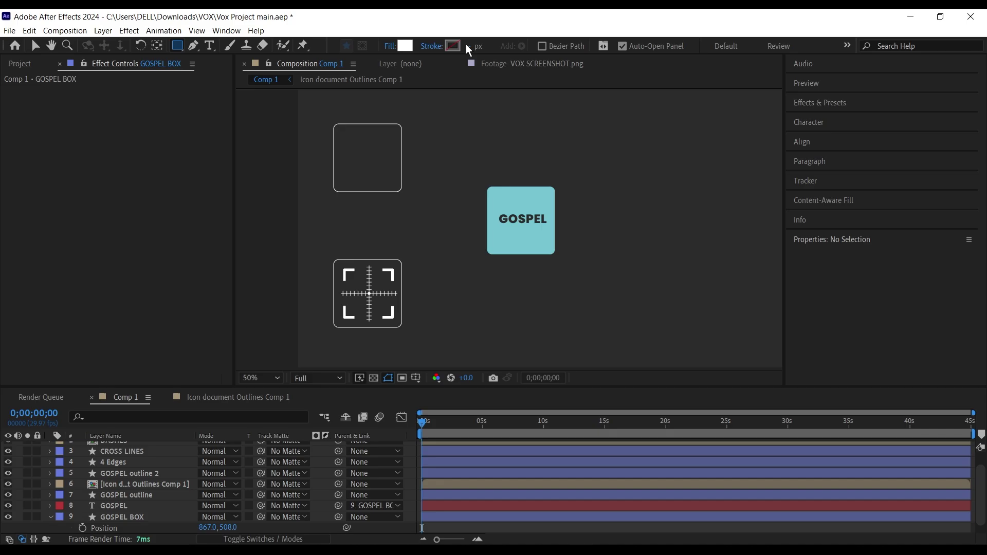
{"action": "left_click", "coordinate": [453, 46], "text": "alt"}
{"action": "left_click", "coordinate": [407, 46], "text": "alt"}
{"action": "left_click", "coordinate": [407, 47], "text": "alt"}
{"action": "left_click", "coordinate": [471, 46]}
{"action": "type", "text": "25"}
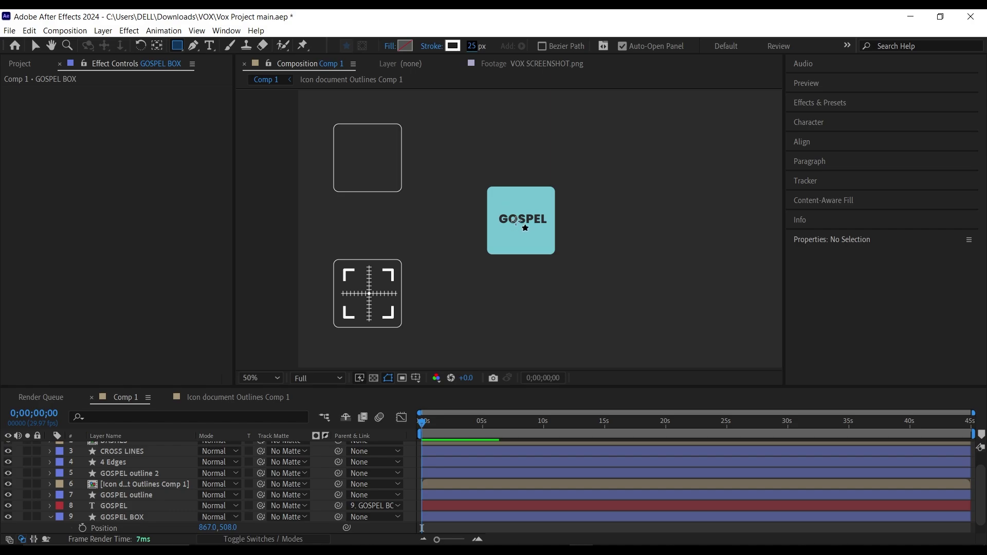
- Draw a square frame enclosing the GOSPEL box on a new shape layer with a 30 px stroke, and reveal its Scale property
{"action": "key", "text": "period"}
{"action": "key", "text": "period"}
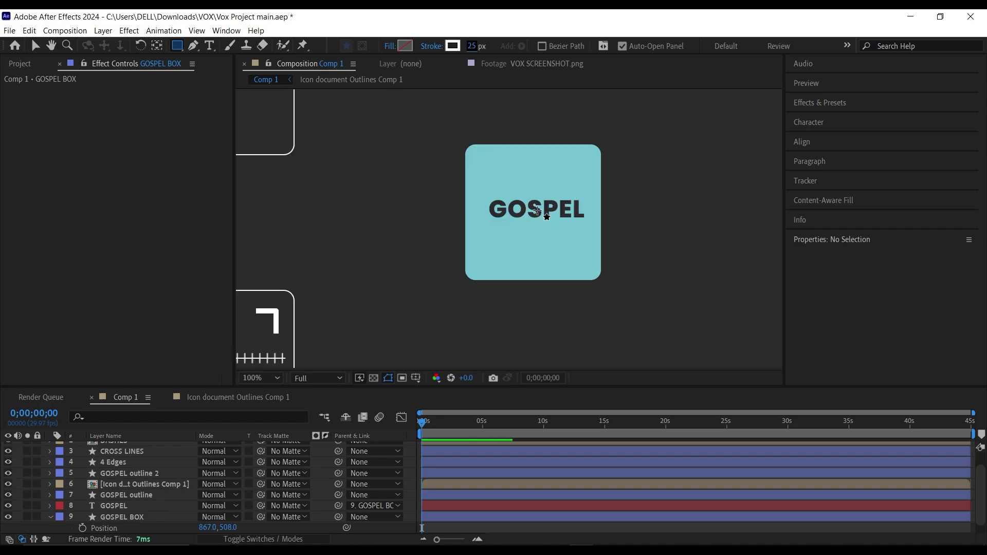
{"action": "mouse_move", "coordinate": [538, 211]}
{"action": "left_mouse_down"}
{"action": "mouse_move", "coordinate": [579, 226]}
{"action": "mouse_move", "coordinate": [595, 276]}
{"action": "mouse_move", "coordinate": [621, 297]}
{"action": "left_mouse_up"}
{"action": "key", "text": "v"}
{"action": "key", "text": "s"}
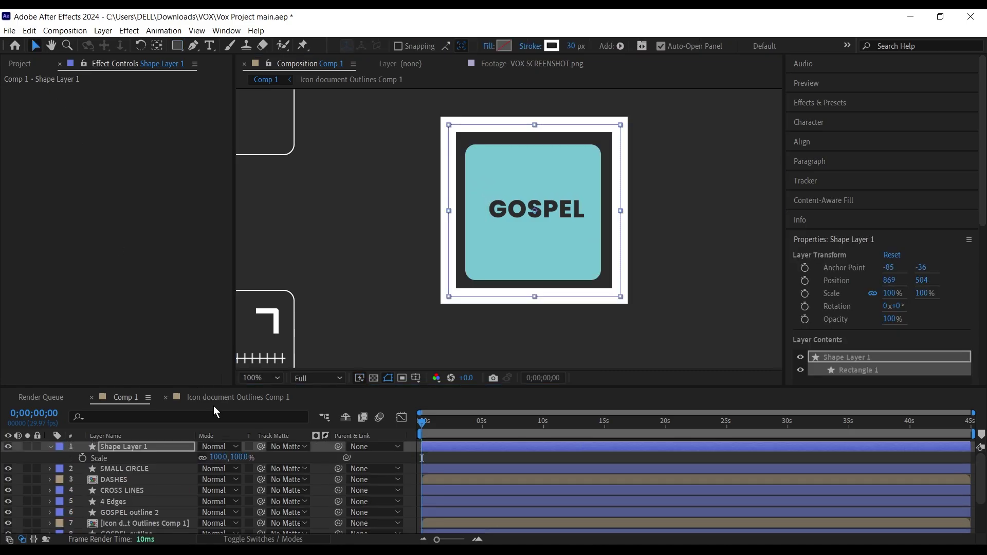
{"action": "left_click", "coordinate": [157, 452]}
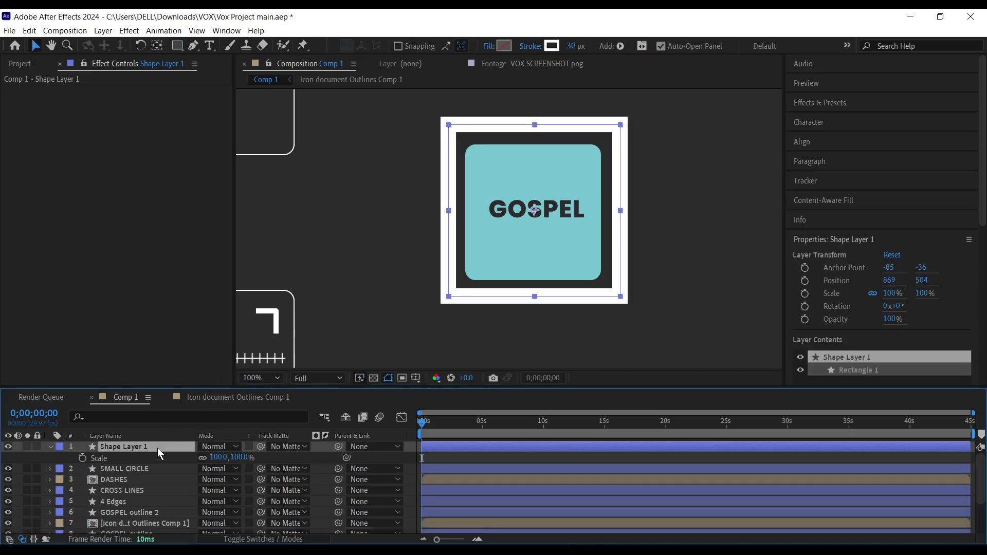
- Add a seedRandom(index, true) expression to Shape Layer 1's opacity with freq 1, minValue 0 and maxValue 15, and preview the flicker
{"action": "key", "text": "t"}
{"action": "left_click", "coordinate": [83, 458], "text": "alt"}
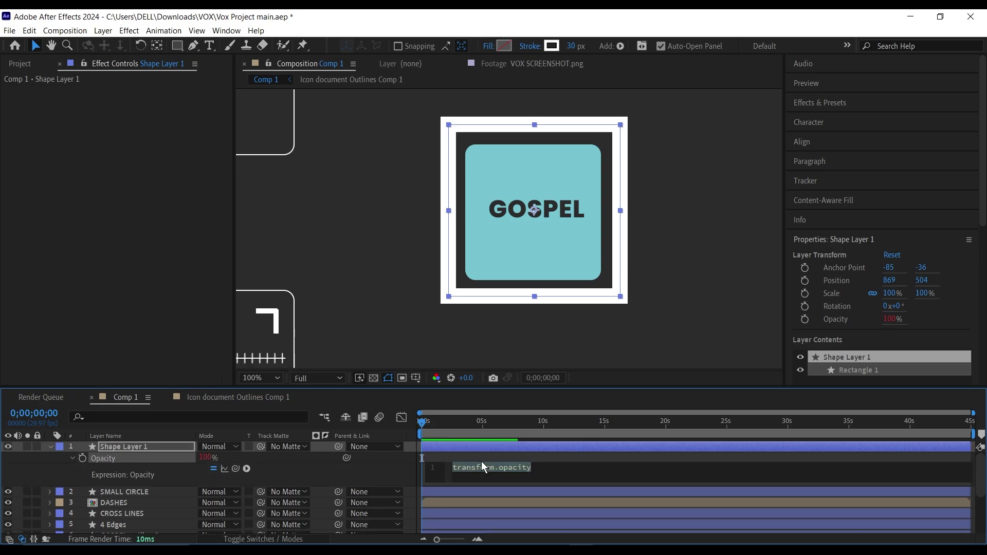
{"action": "key", "text": "super+v"}
{"action": "left_click", "coordinate": [520, 314]}
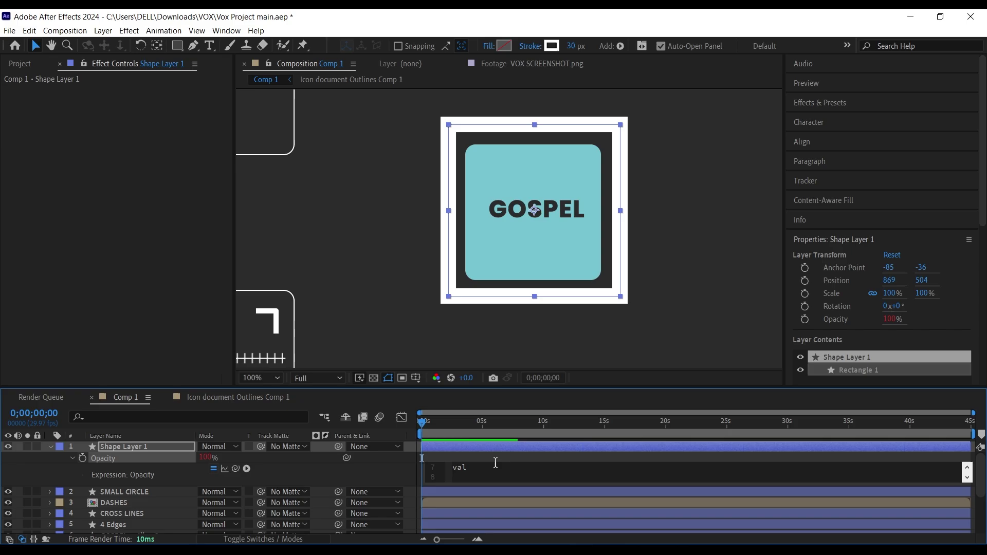
{"action": "triple_click", "coordinate": [480, 468]}
{"action": "key", "text": "KP_Enter"}
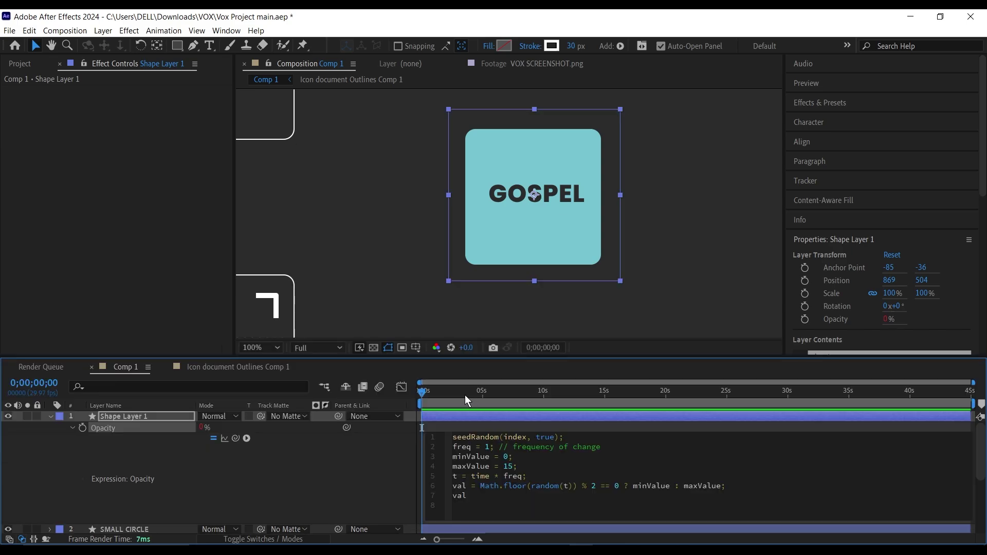
{"action": "mouse_move", "coordinate": [440, 391]}
{"action": "left_mouse_down"}
{"action": "mouse_move", "coordinate": [432, 395]}
{"action": "mouse_move", "coordinate": [464, 395]}
{"action": "mouse_move", "coordinate": [455, 392]}
{"action": "left_mouse_up"}
- Set maxValue to 5 and freq to 2 in Shape Layer 1's opacity expression and preview the flicker
{"action": "left_click", "coordinate": [485, 469]}
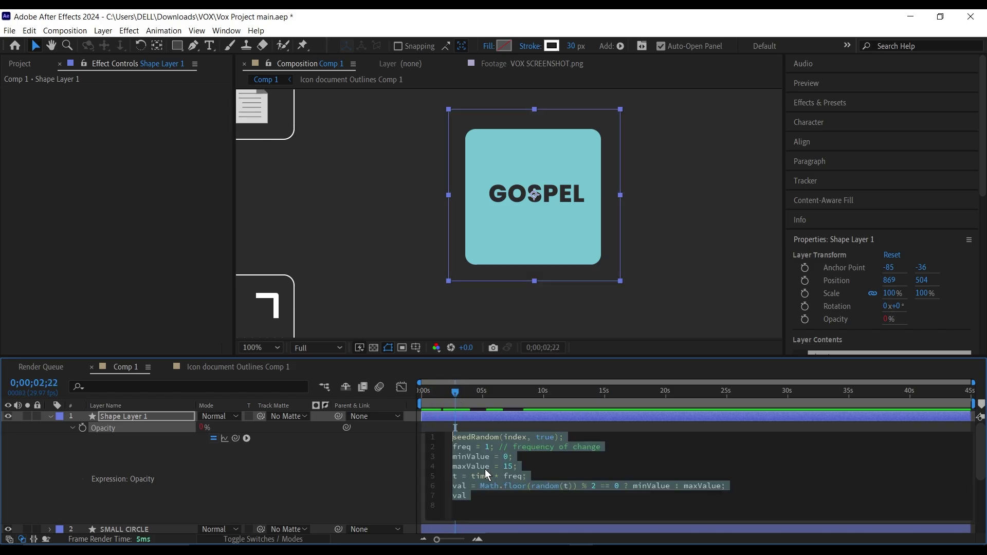
{"action": "left_click", "coordinate": [486, 469]}
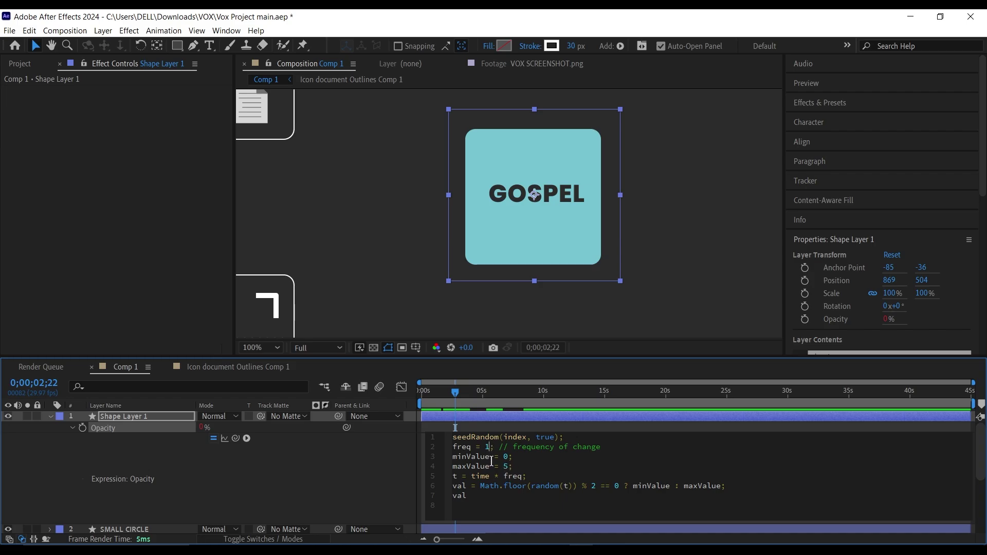
{"action": "type", "text": "2"}
{"action": "left_click", "coordinate": [424, 439]}
{"action": "key", "text": "space"}
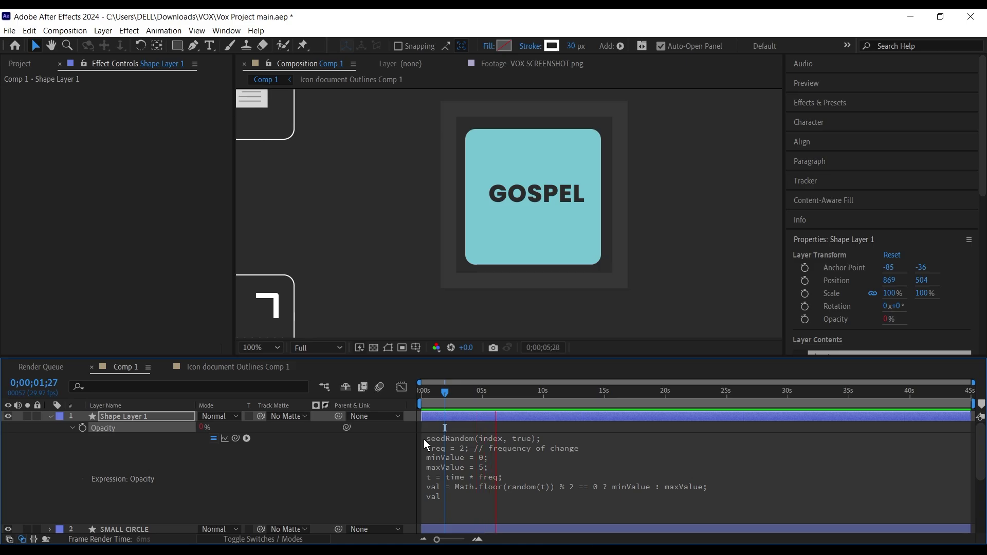
{"action": "key", "text": "space"}
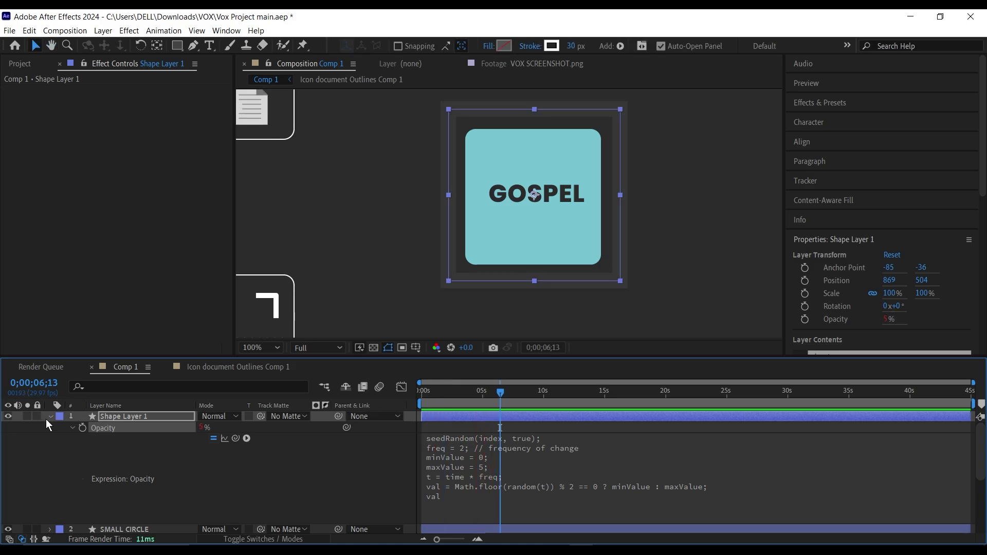
- Duplicate Shape Layer 1 and set freq to 1 and maxValue to 6 in the copy's opacity expression
{"action": "left_click", "coordinate": [51, 416]}
{"action": "left_click", "coordinate": [153, 416]}
{"action": "key", "text": "ctrl+d"}
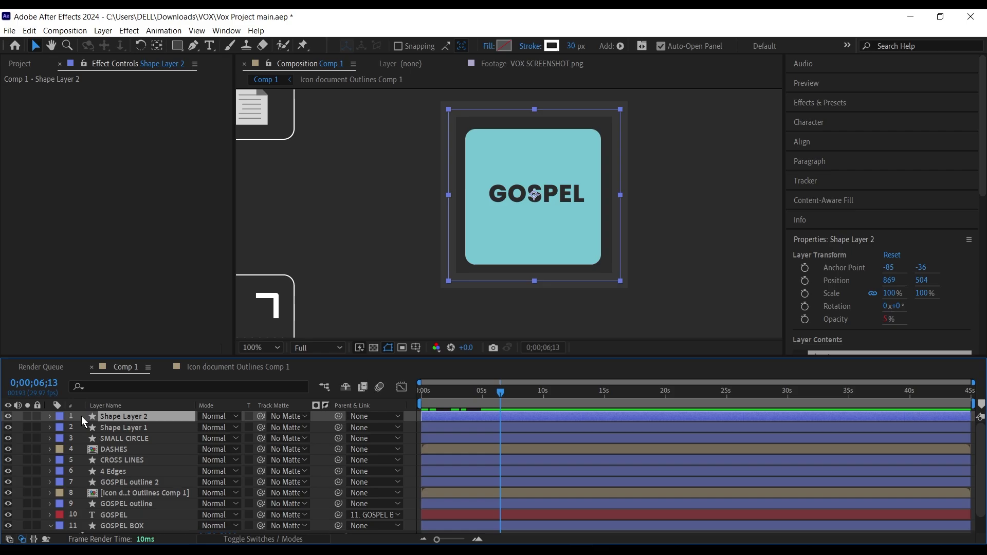
{"action": "key", "text": "t"}
{"action": "left_click", "coordinate": [71, 428]}
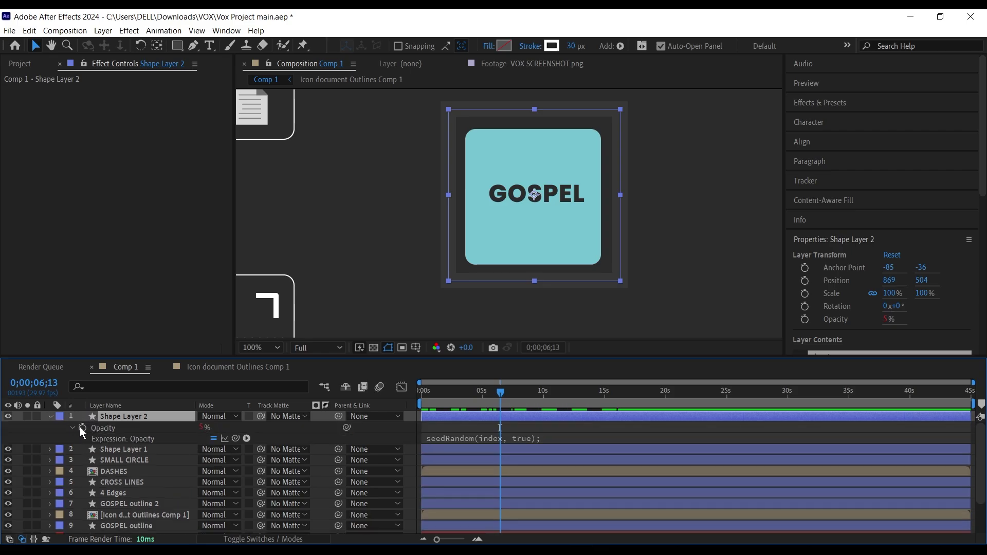
{"action": "left_click", "coordinate": [447, 440]}
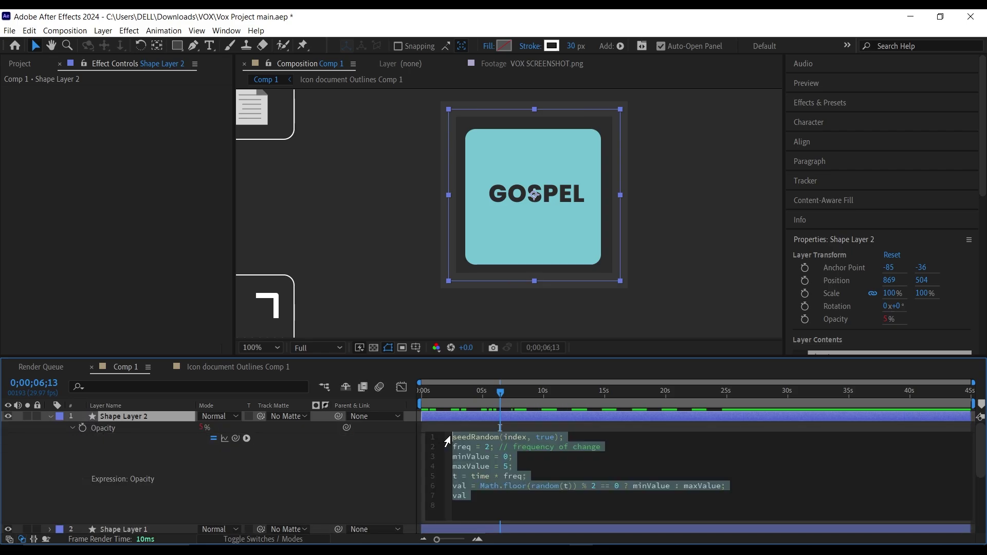
{"action": "left_click", "coordinate": [488, 447]}
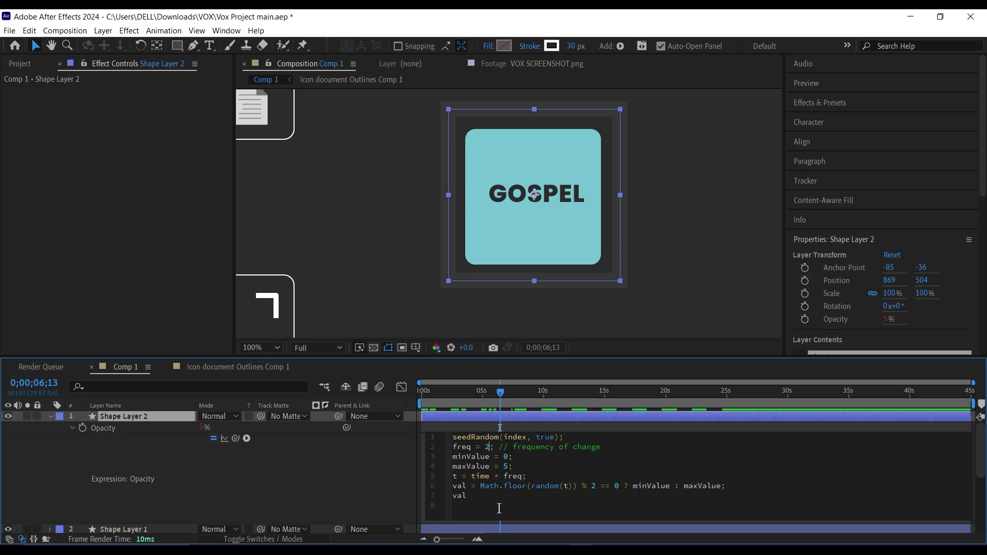
{"action": "key", "text": "BackSpace"}
{"action": "type", "text": "1"}
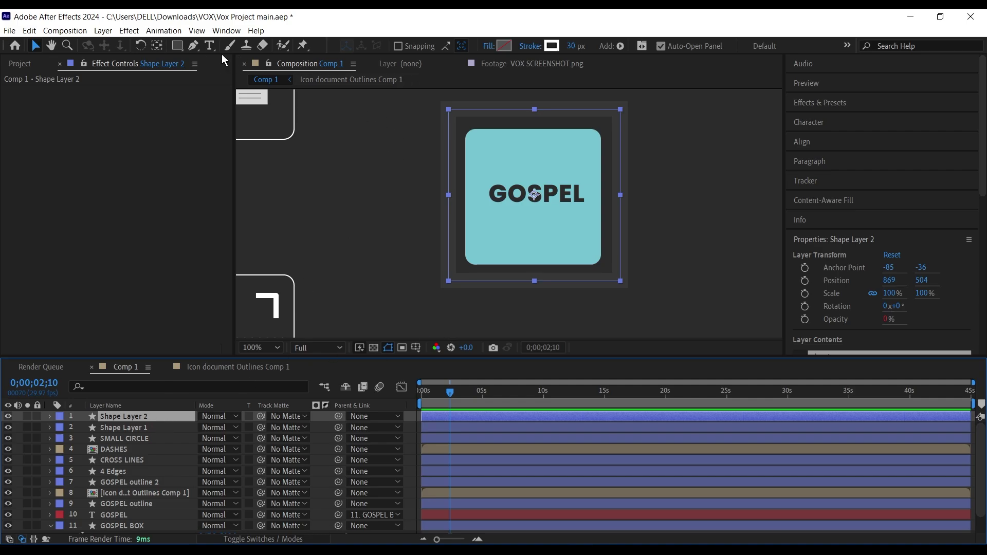
- Draw a rectangular mask on Shape Layer 2 covering the GOSPEL frame except for a strip along its right side
{"action": "left_click", "coordinate": [177, 45]}
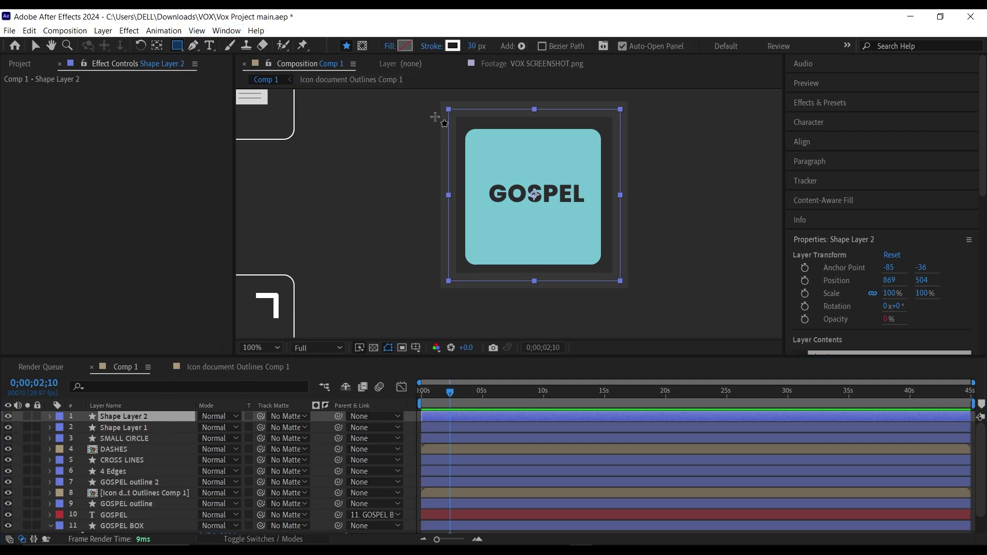
{"action": "left_click", "coordinate": [362, 46]}
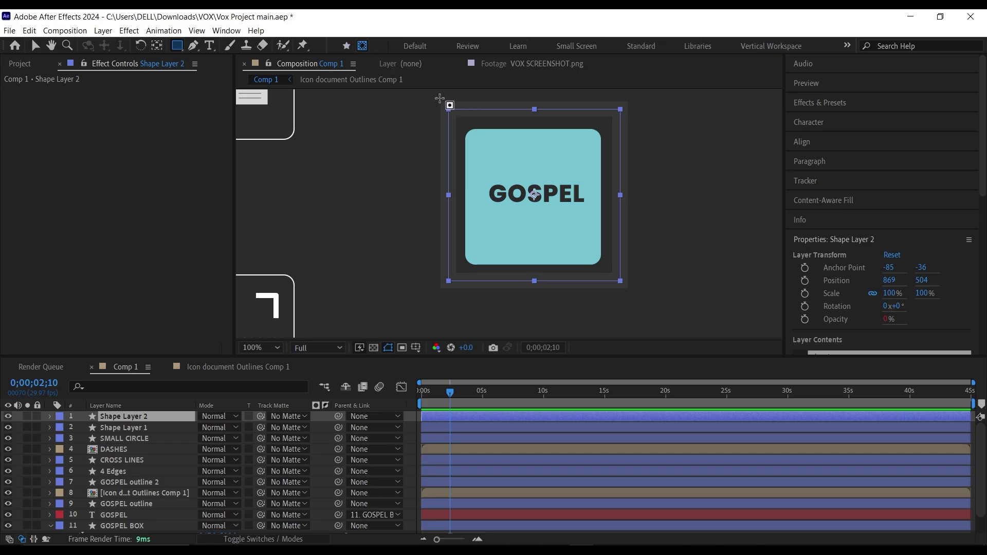
{"action": "left_click_drag", "start_coordinate": [434, 92], "coordinate": [609, 311]}
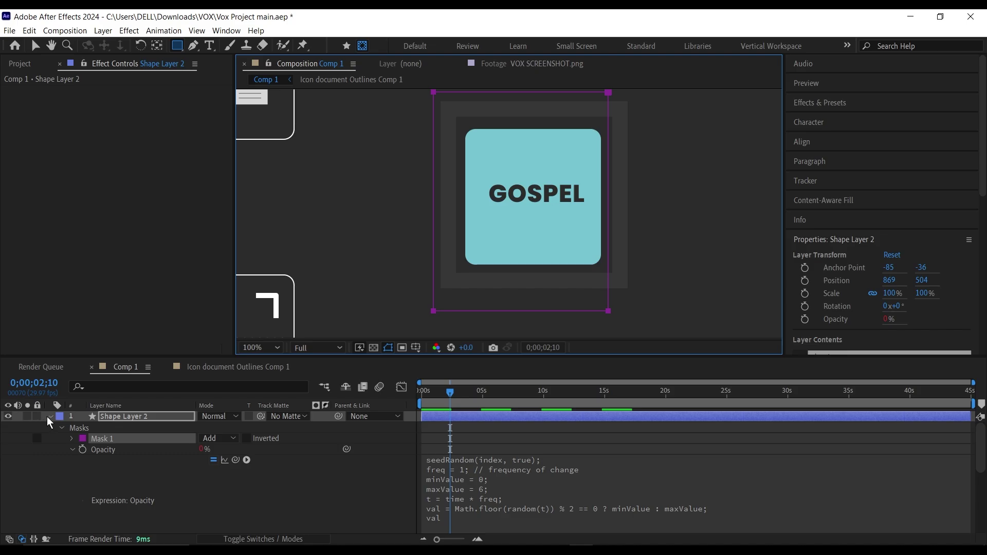
{"action": "left_click", "coordinate": [50, 417]}
- Hide Shape Layer 1, invert Shape Layer 2's mask and reveal all of the mask's properties
{"action": "left_click", "coordinate": [8, 427]}
{"action": "left_click", "coordinate": [462, 393]}
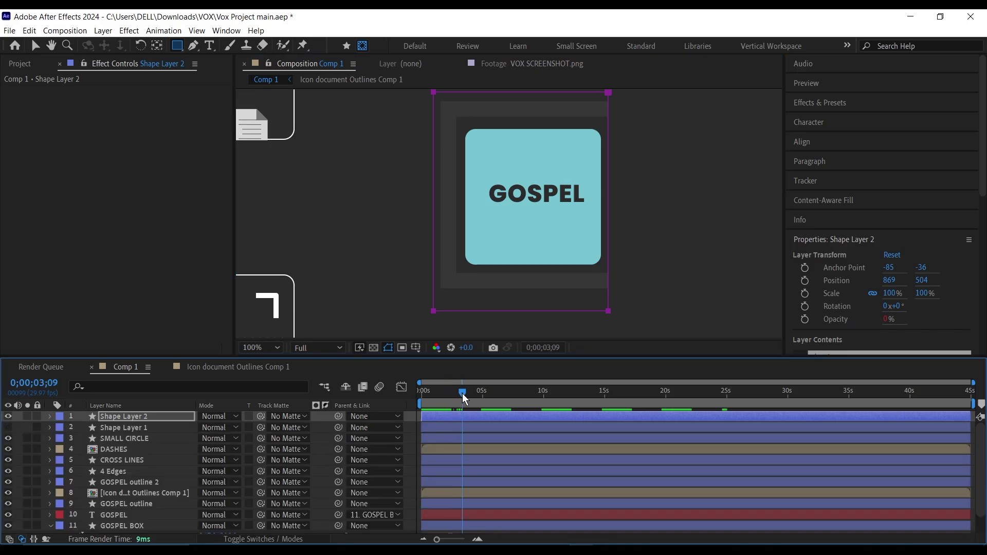
{"action": "key", "text": "m"}
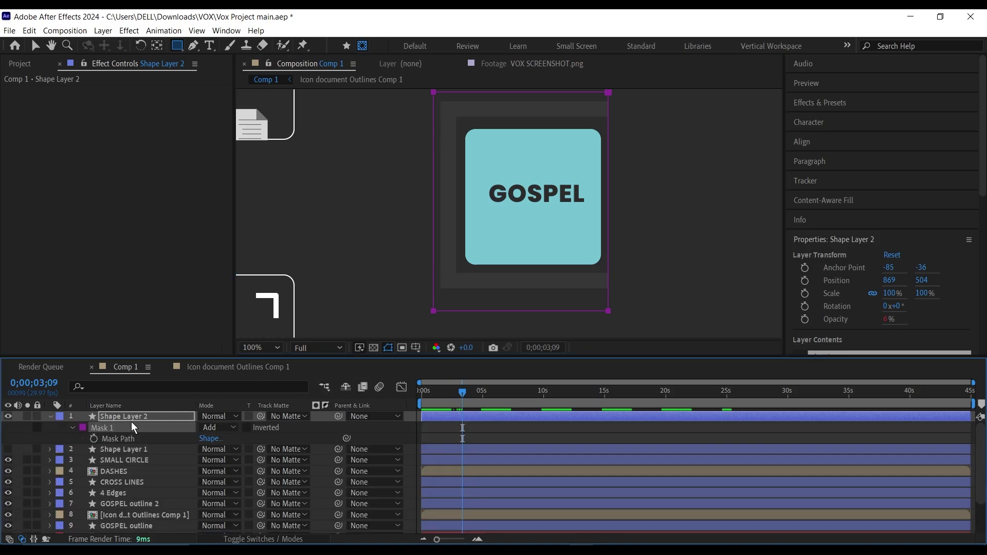
{"action": "left_click", "coordinate": [247, 428]}
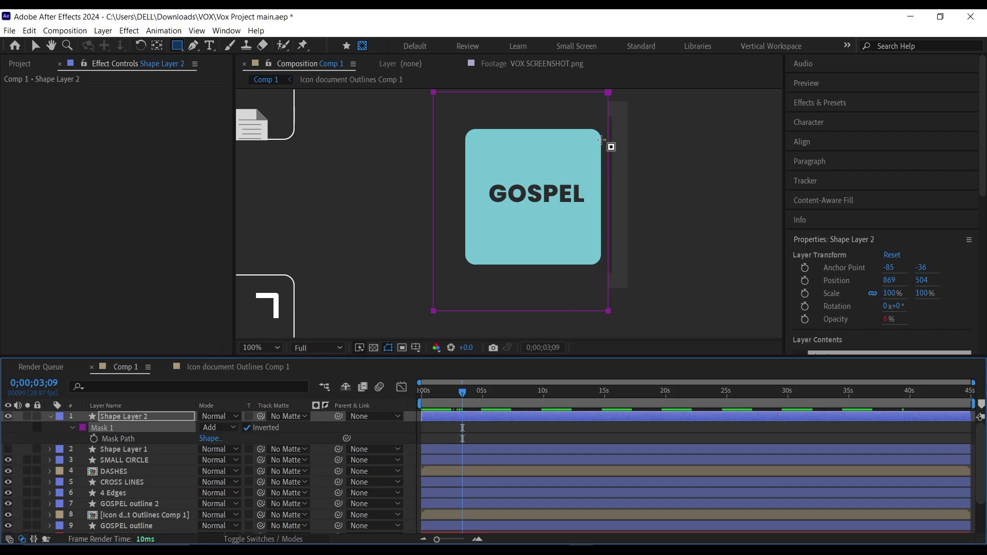
{"action": "left_click", "coordinate": [72, 428]}
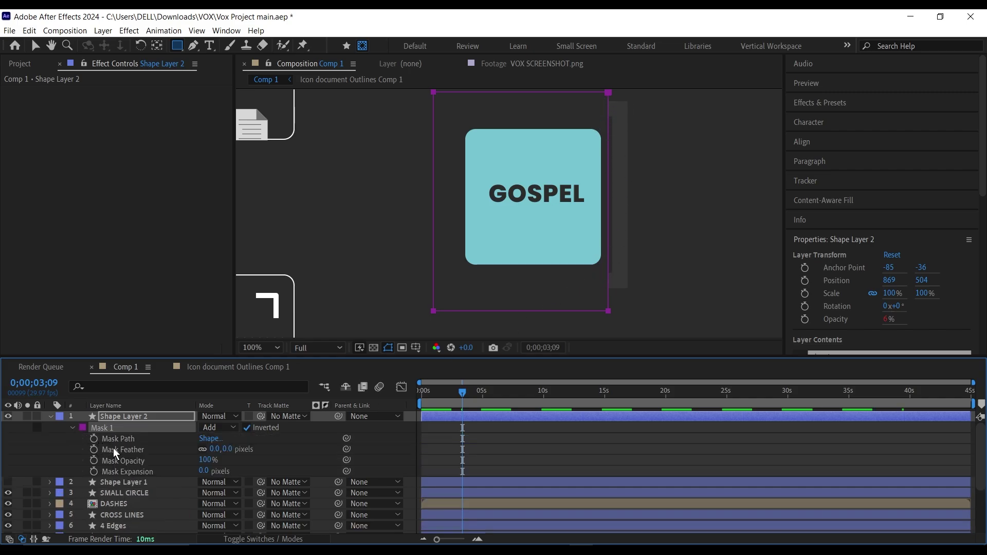
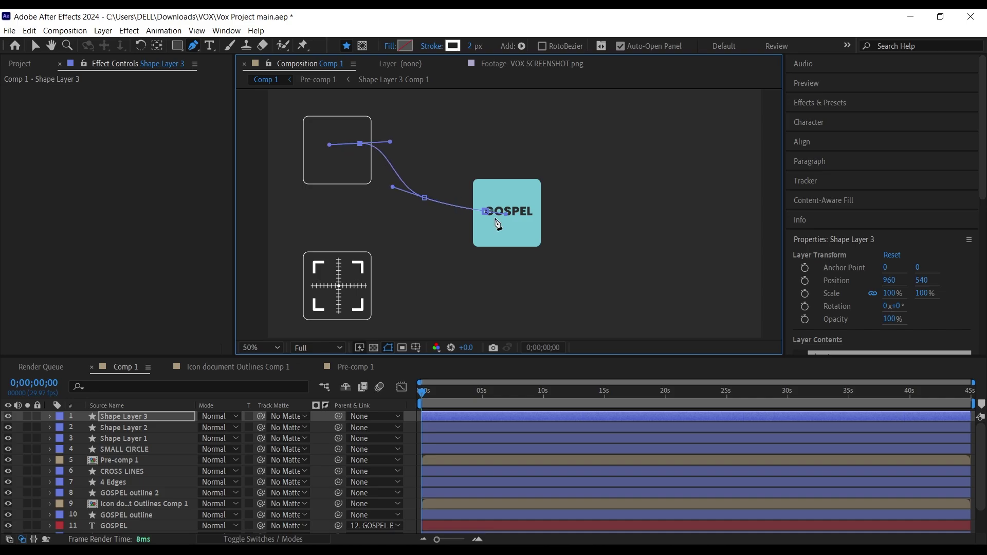
- Draw a curved connector with the Pen tool from the GOSPEL box's left side to the crosshair box on a new shape layer
{"action": "key", "text": "F2"}
{"action": "left_click", "coordinate": [484, 212]}
{"action": "left_click_drag", "start_coordinate": [426, 240], "coordinate": [401, 235]}
{"action": "left_click_drag", "start_coordinate": [367, 289], "coordinate": [353, 293]}
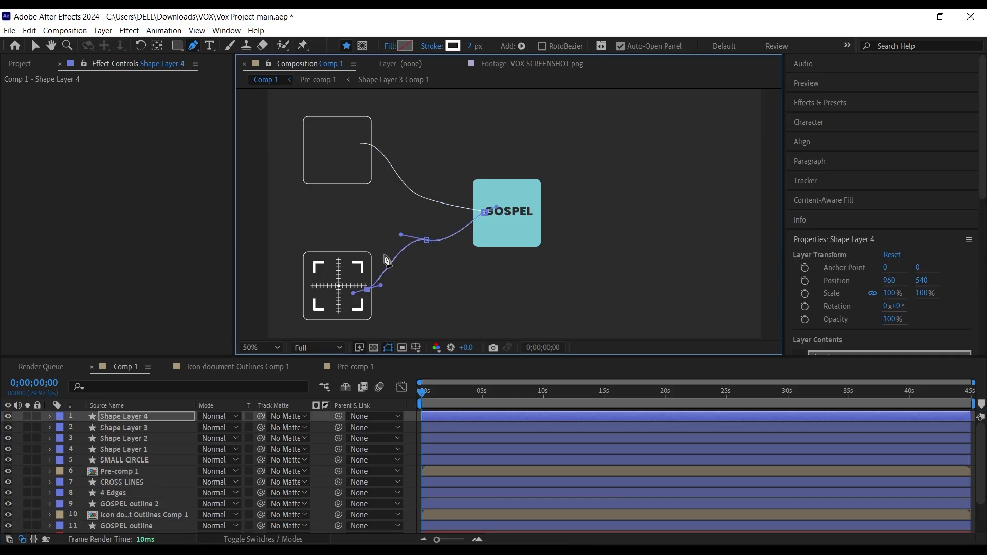
{"action": "left_click", "coordinate": [499, 482]}
{"action": "left_click", "coordinate": [416, 452]}
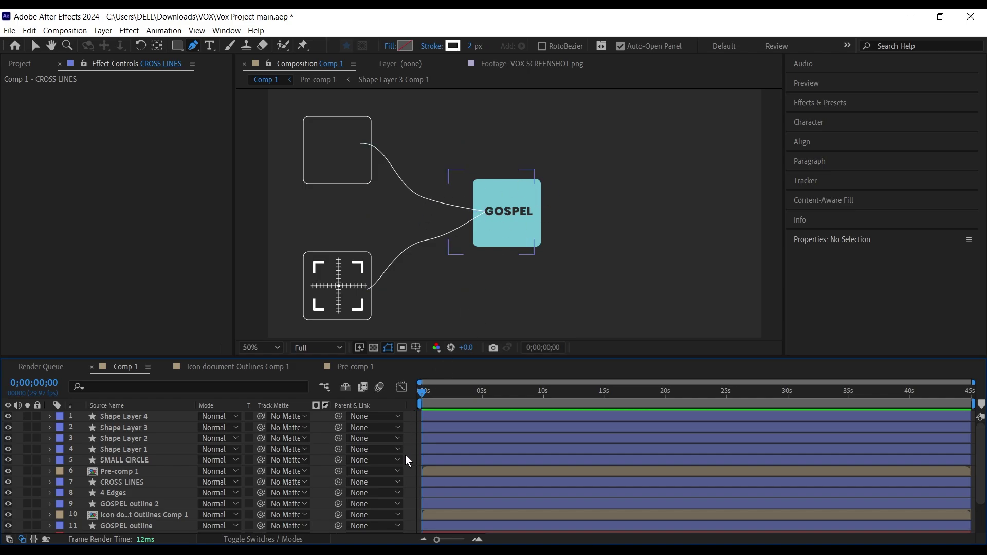
- Add Trim Paths to the upper connector on Shape Layer 3 and reveal its properties
{"action": "left_click", "coordinate": [113, 428]}
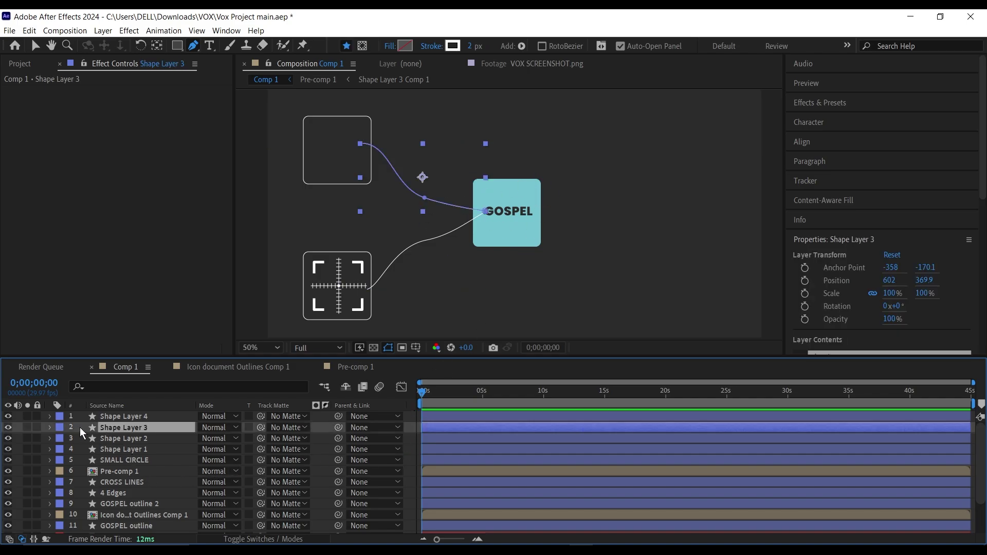
{"action": "left_click", "coordinate": [50, 427]}
{"action": "left_click", "coordinate": [323, 438]}
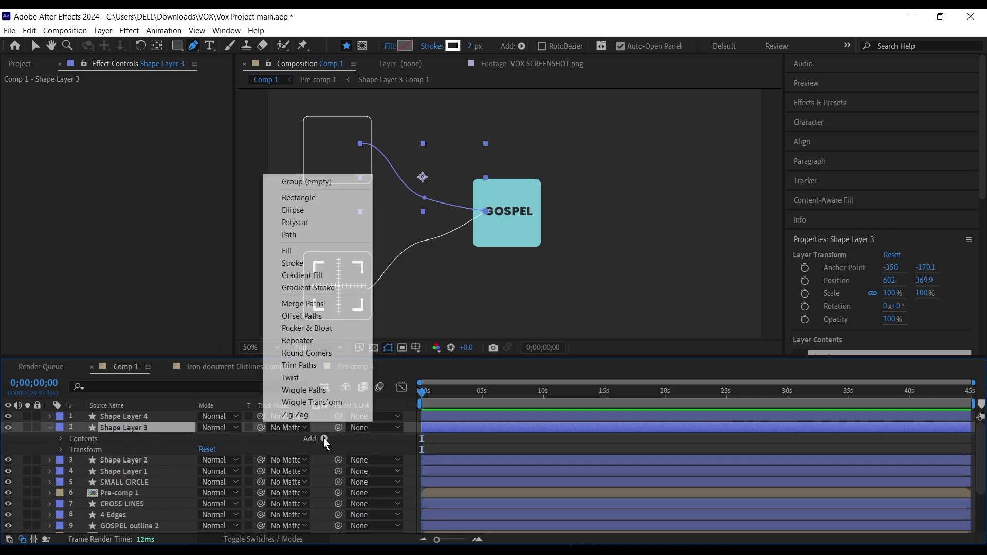
{"action": "left_click", "coordinate": [314, 366]}
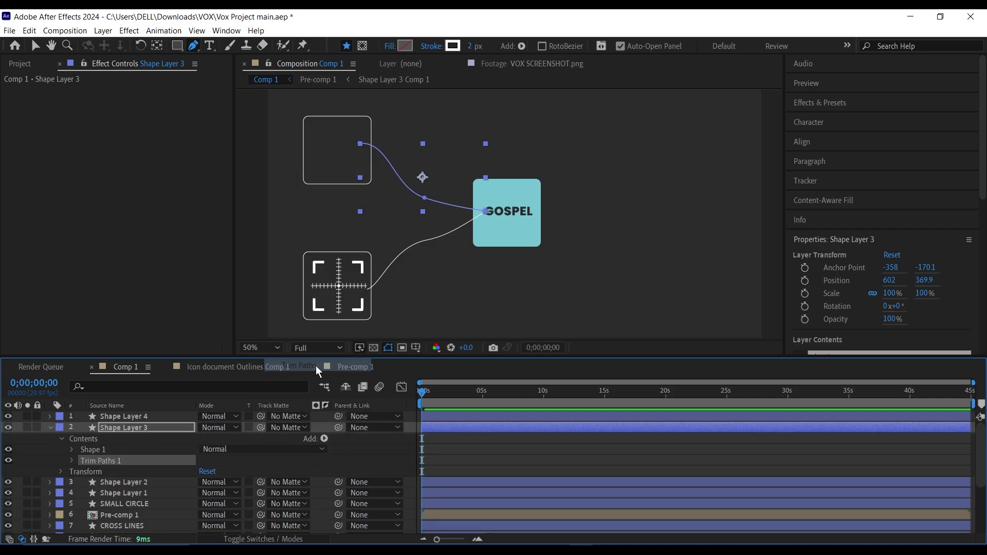
{"action": "left_click", "coordinate": [72, 461]}
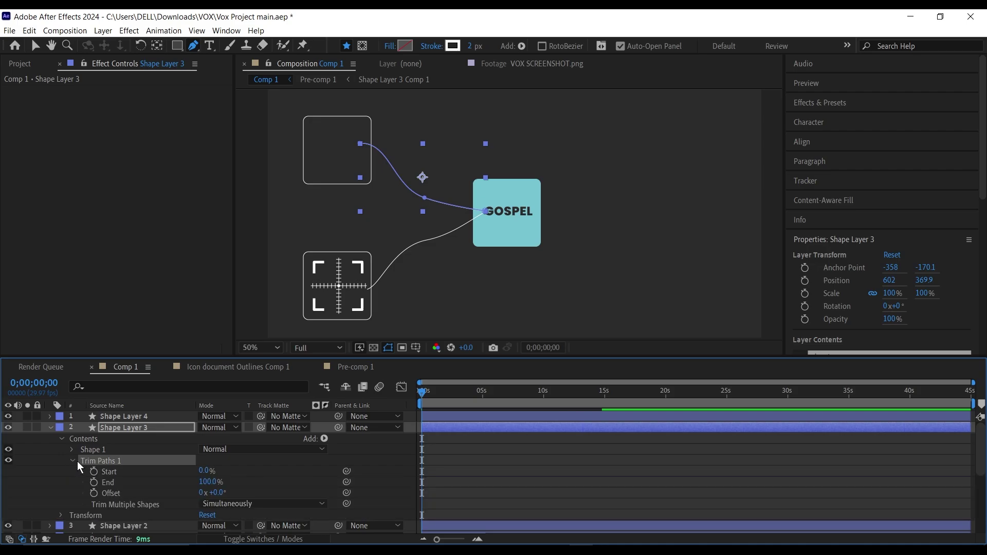
- Keyframe the upper connector's Trim Paths End from 0% at the start to 100% at about 2 seconds and preview it
{"action": "left_click", "coordinate": [94, 483]}
{"action": "left_click_drag", "start_coordinate": [422, 483], "coordinate": [466, 483]}
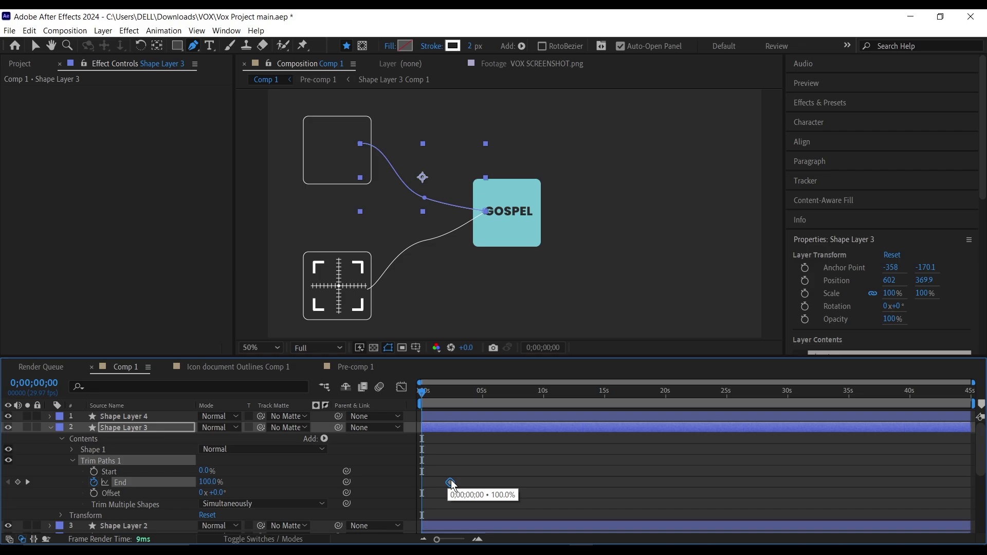
{"action": "left_click_drag", "start_coordinate": [451, 482], "coordinate": [448, 482]}
{"action": "left_click_drag", "start_coordinate": [214, 483], "coordinate": [95, 483]}
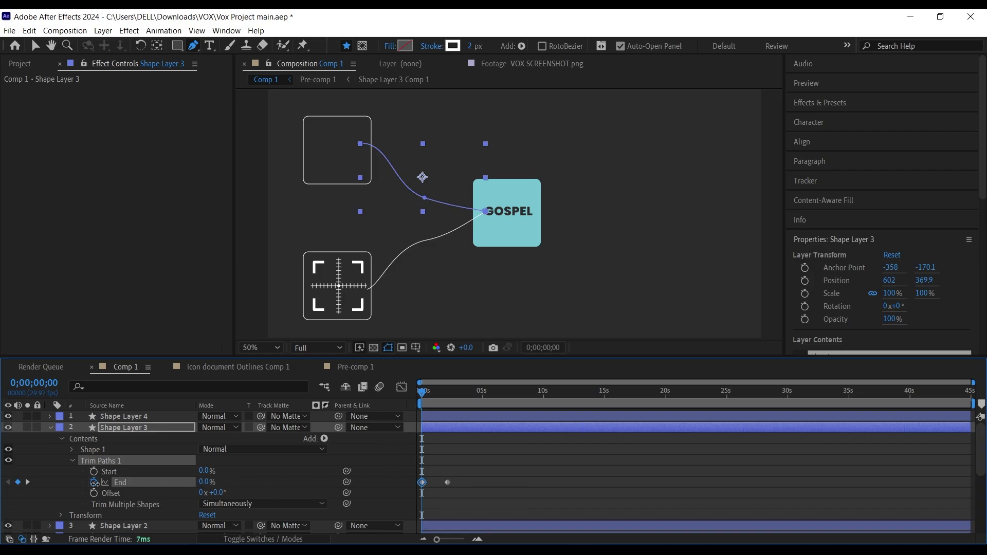
{"action": "key", "text": "space"}
{"action": "mouse_move", "coordinate": [604, 553]}
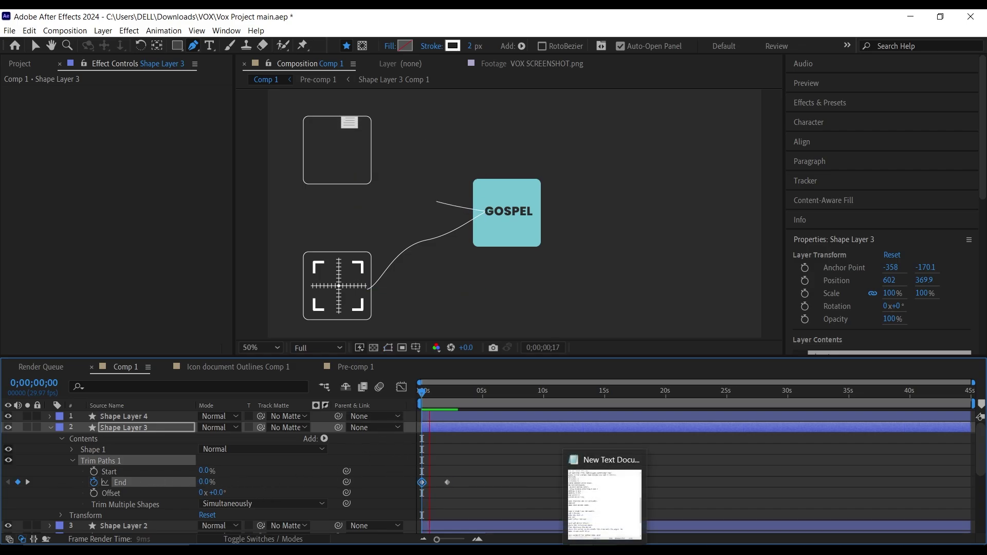
{"action": "key", "text": "space"}
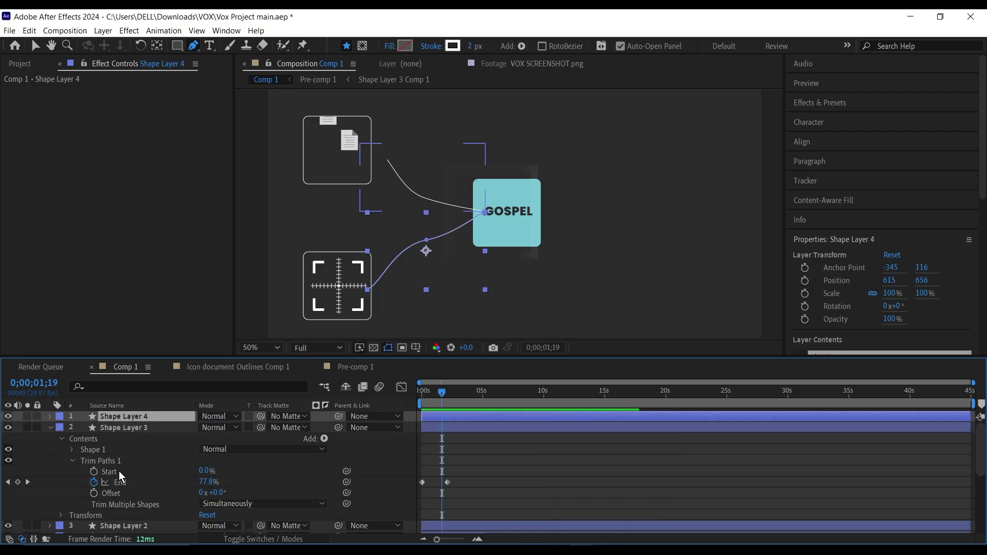
- Copy the animated Trim Paths End from Shape Layer 3 to Shape 1 of Shape Layer 4 at the start and preview both connectors
{"action": "left_click", "coordinate": [121, 480]}
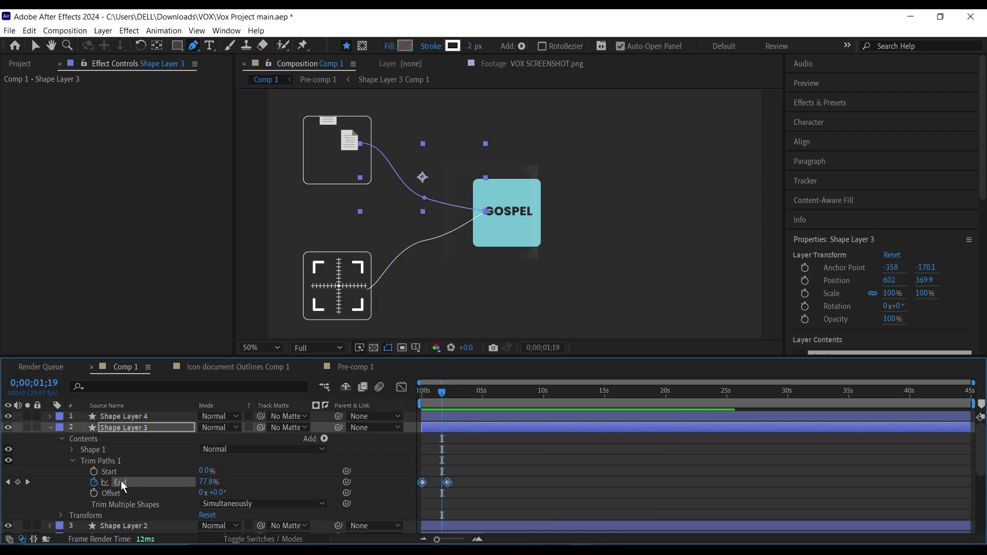
{"action": "left_click", "coordinate": [50, 417]}
{"action": "left_click", "coordinate": [86, 442]}
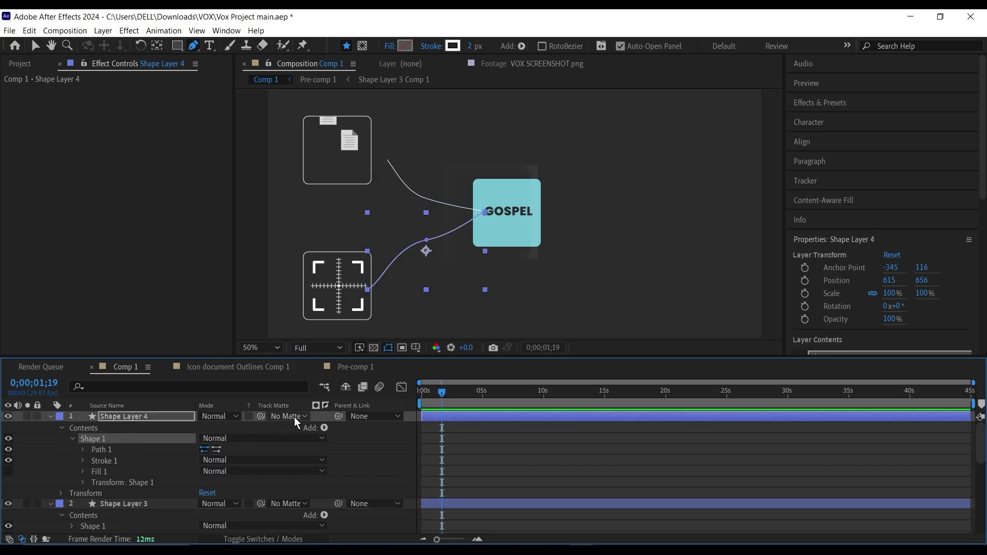
{"action": "left_click_drag", "start_coordinate": [442, 394], "coordinate": [405, 387]}
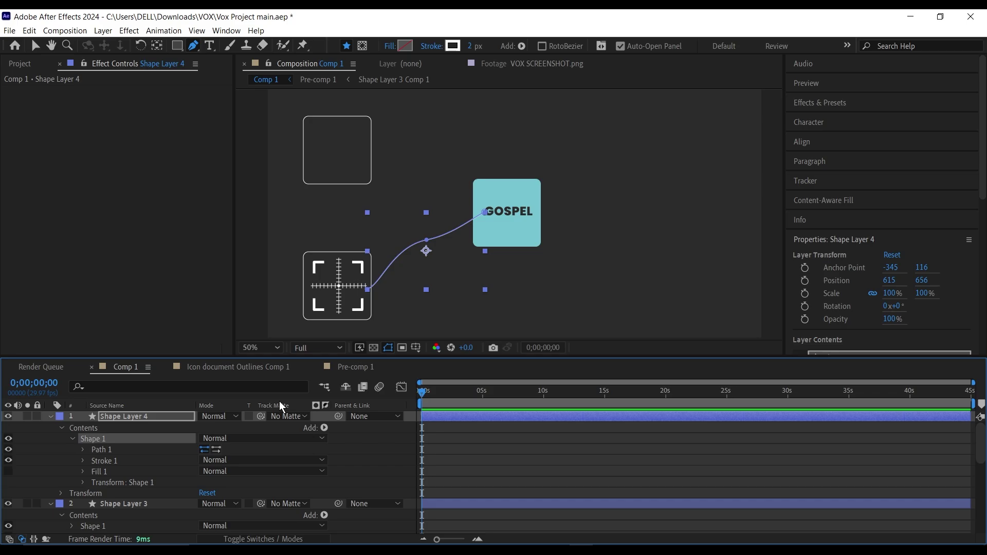
{"action": "key", "text": "ctrl+v"}
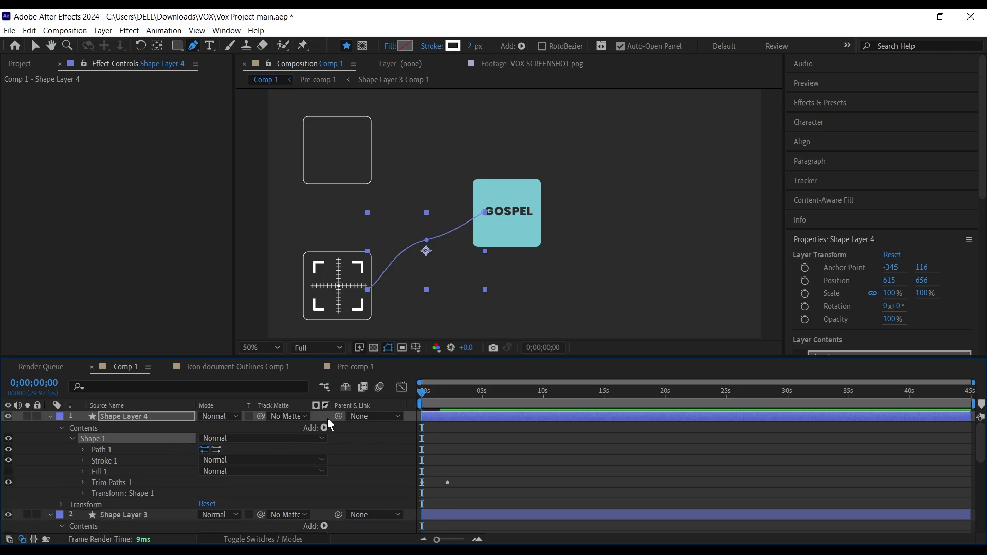
{"action": "key", "text": "space"}
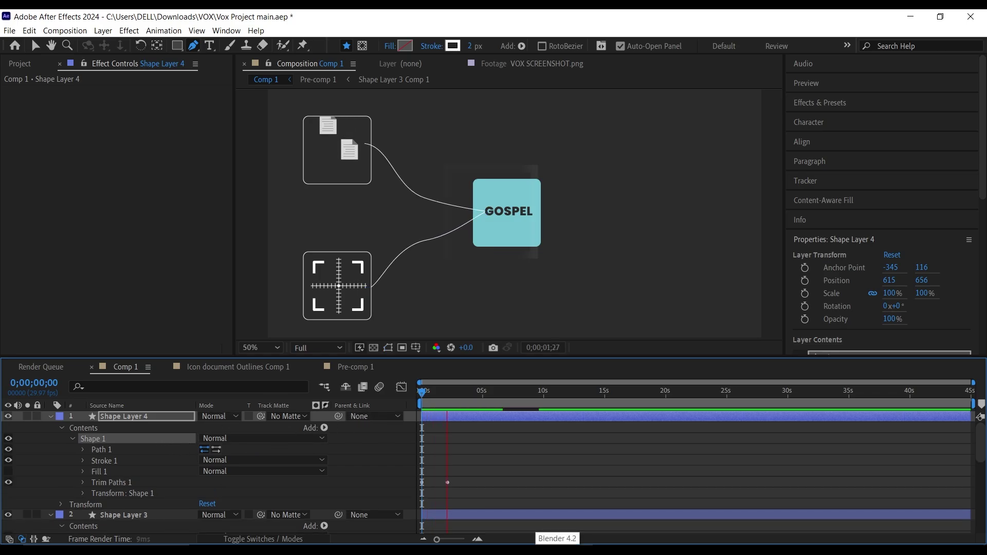
- Pre-compose the connector layers Shape Layer 3 and Shape Layer 4, and move the pre-comp below the GOSPEL BOX layer
{"action": "key", "text": "space"}
{"action": "left_click", "coordinate": [49, 417]}
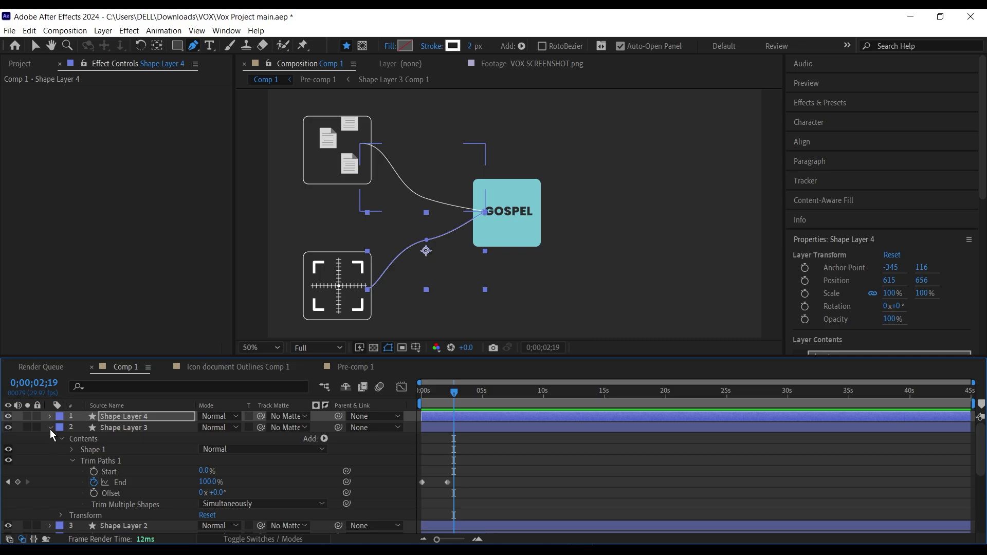
{"action": "left_click", "coordinate": [49, 429]}
{"action": "left_click", "coordinate": [116, 431], "text": "shift"}
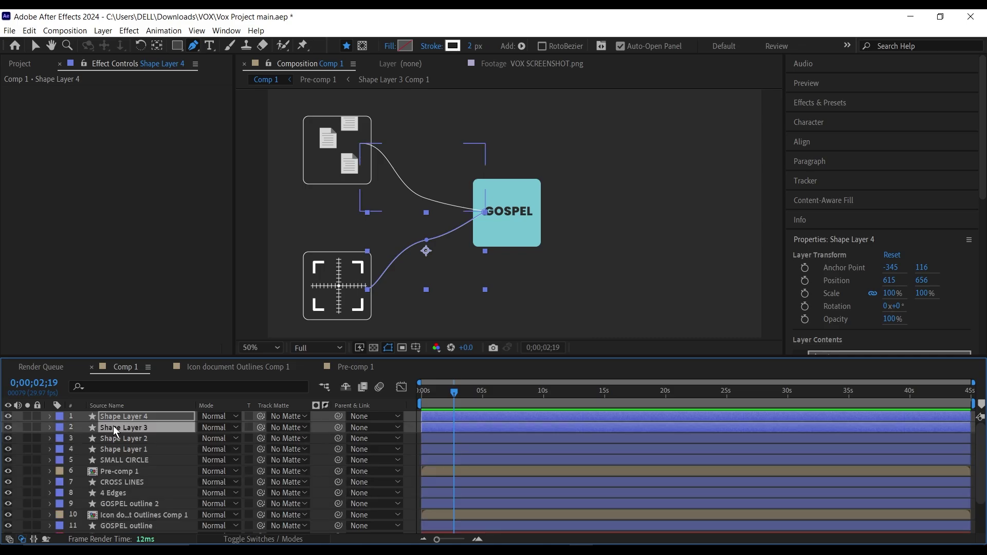
{"action": "right_click", "coordinate": [115, 433]}
{"action": "left_click", "coordinate": [164, 341]}
{"action": "left_click", "coordinate": [522, 360]}
{"action": "left_click_drag", "start_coordinate": [463, 272], "coordinate": [118, 513]}
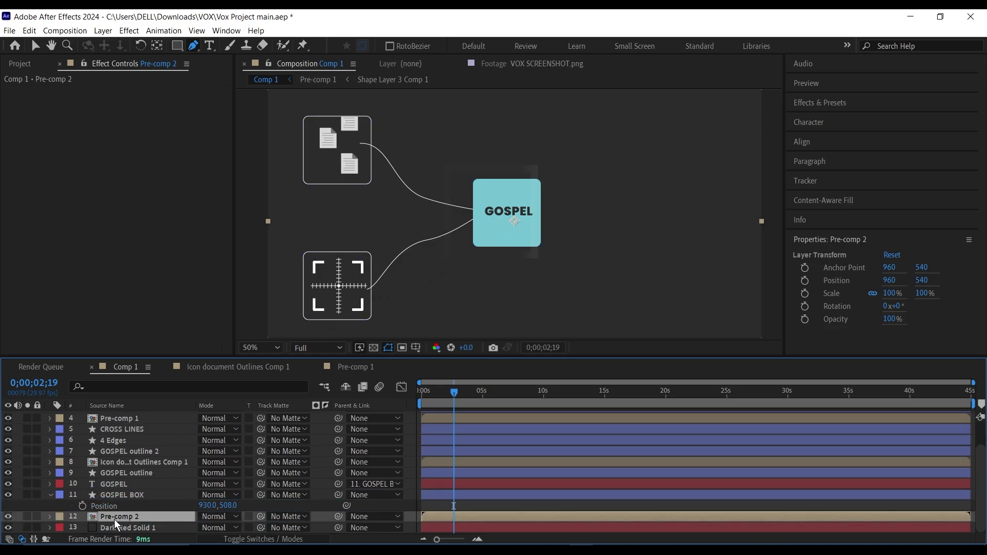
- Draw a rectangular mask around the document and crosshair boxes on the connector pre-comp and invert it
{"action": "left_click", "coordinate": [178, 46]}
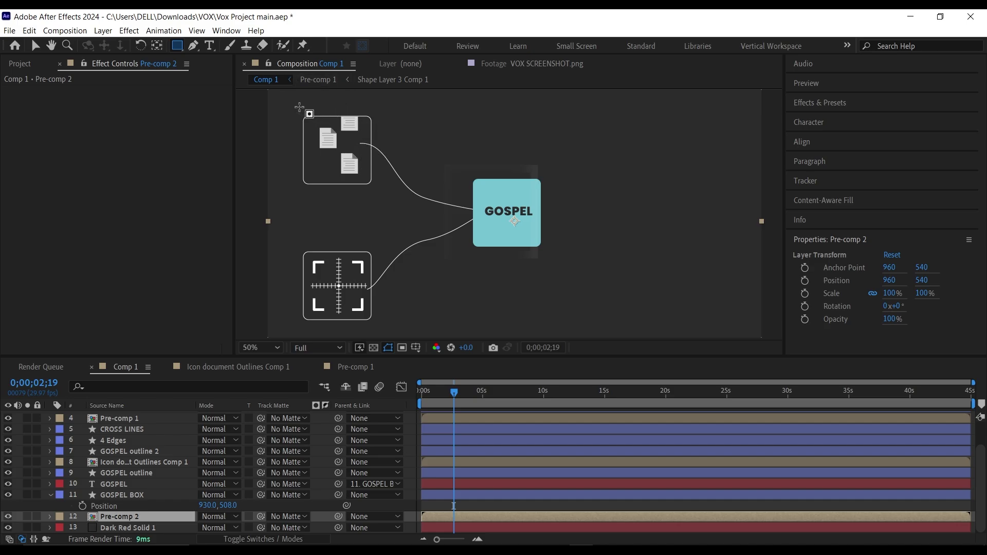
{"action": "left_click_drag", "start_coordinate": [300, 105], "coordinate": [371, 324]}
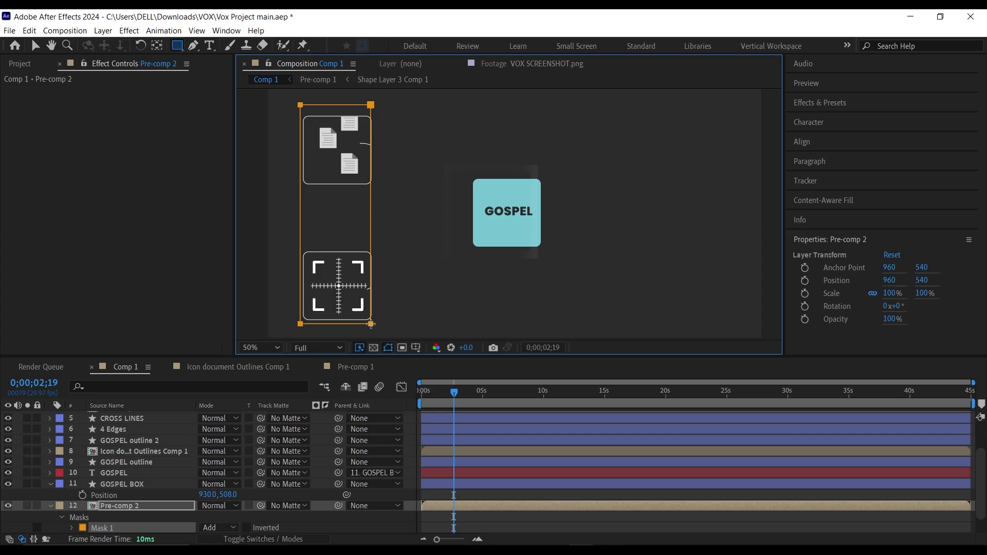
{"action": "left_click", "coordinate": [247, 528]}
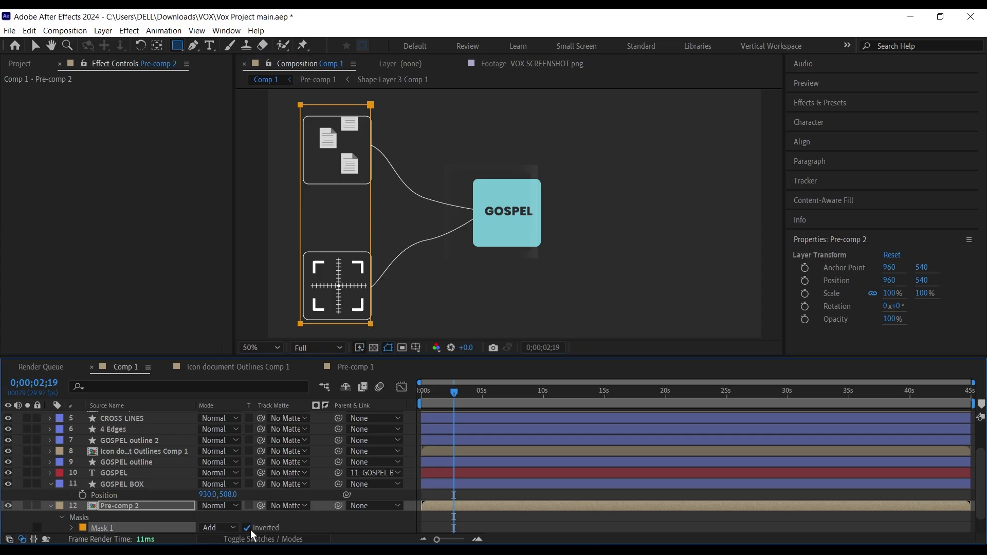
{"action": "left_click", "coordinate": [456, 524]}
- Preview the masked connectors from the start, and collapse the GOSPEL BOX and connector pre-comp properties
{"action": "left_click", "coordinate": [428, 392]}
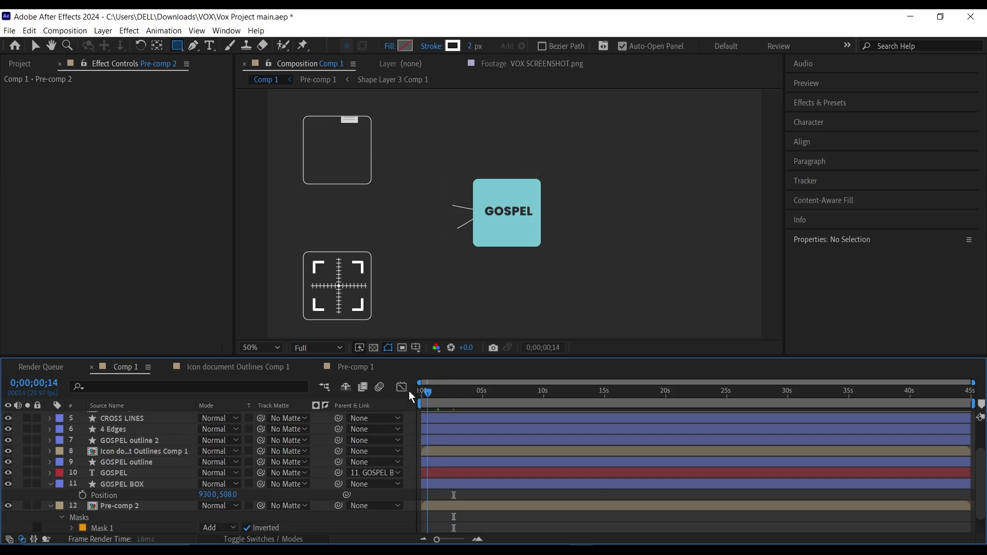
{"action": "key", "text": "Home"}
{"action": "key", "text": "space"}
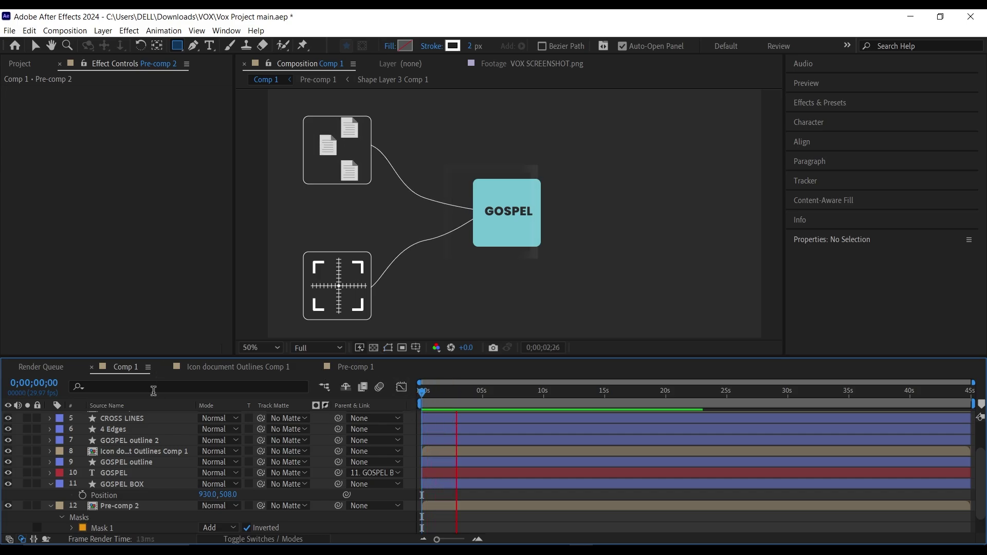
{"action": "key", "text": "space"}
{"action": "left_click", "coordinate": [50, 484]}
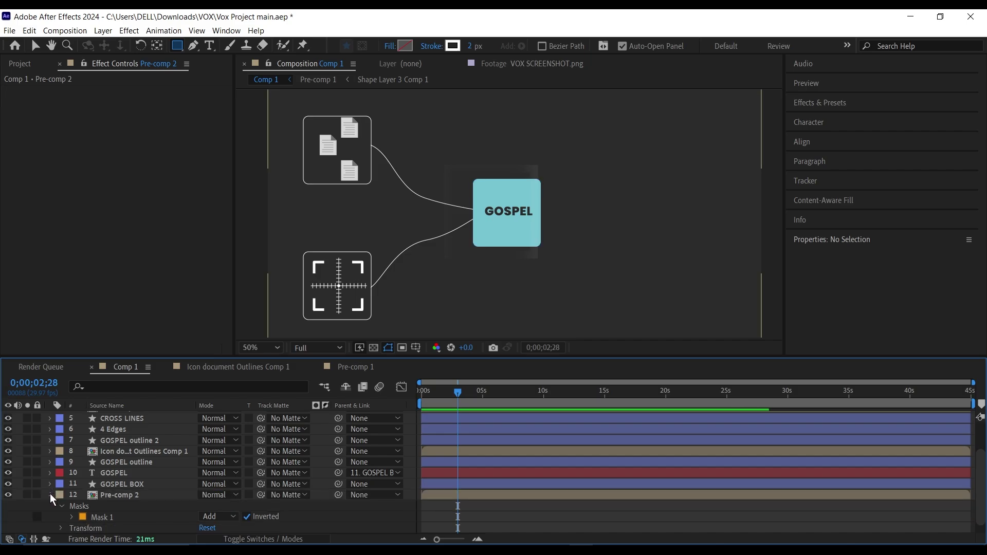
{"action": "left_click", "coordinate": [50, 495]}
- Return the playhead to the start and examine the thin crossing lines above the diagram in the VOX SCREENSHOT.png reference
{"action": "left_click", "coordinate": [421, 395]}
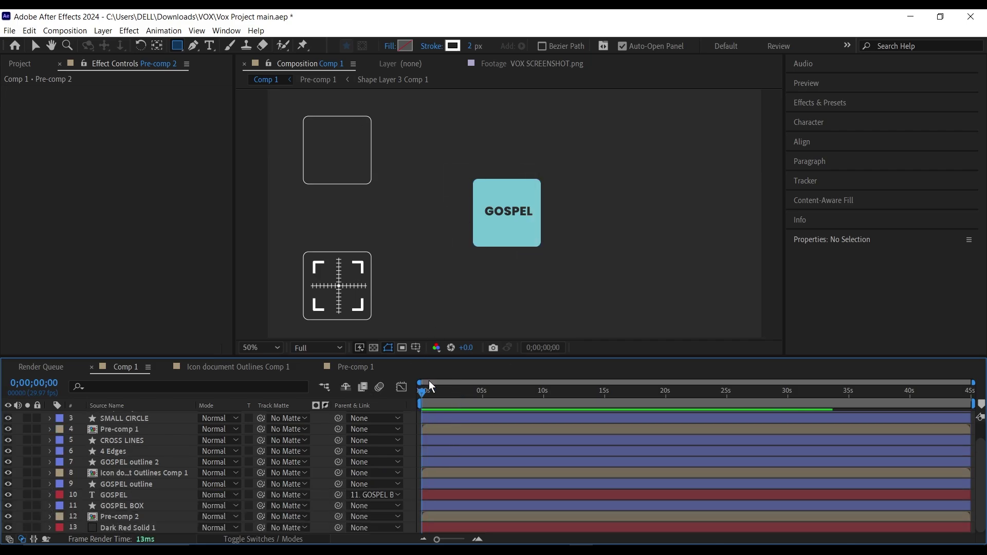
{"action": "left_click", "coordinate": [507, 67]}
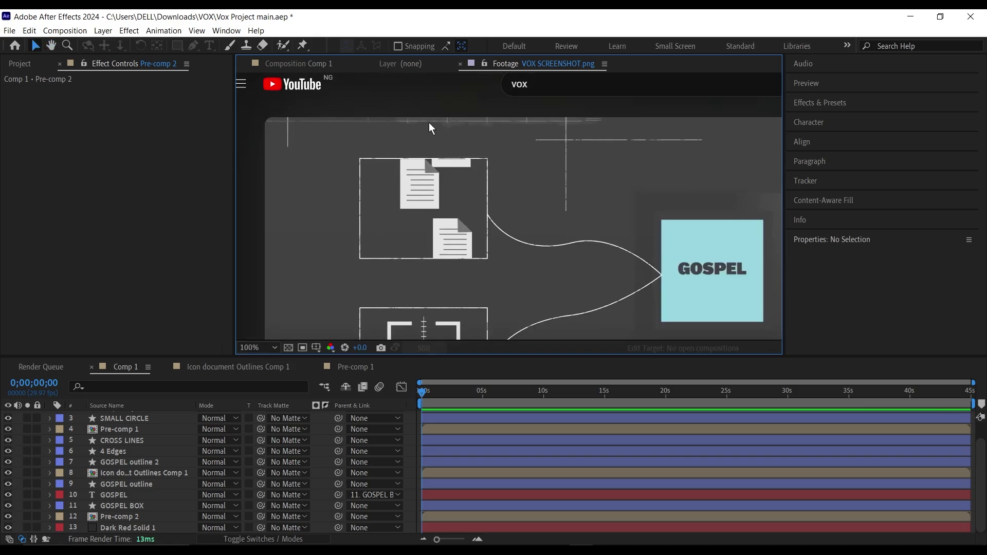
{"action": "scroll", "coordinate": [519, 162], "scroll_direction": "down", "scroll_amount": 2}
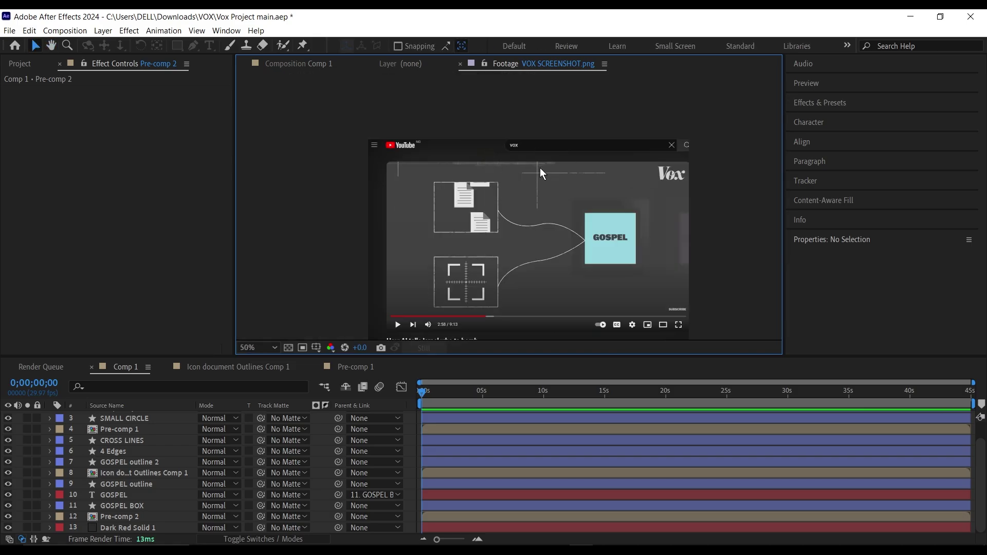